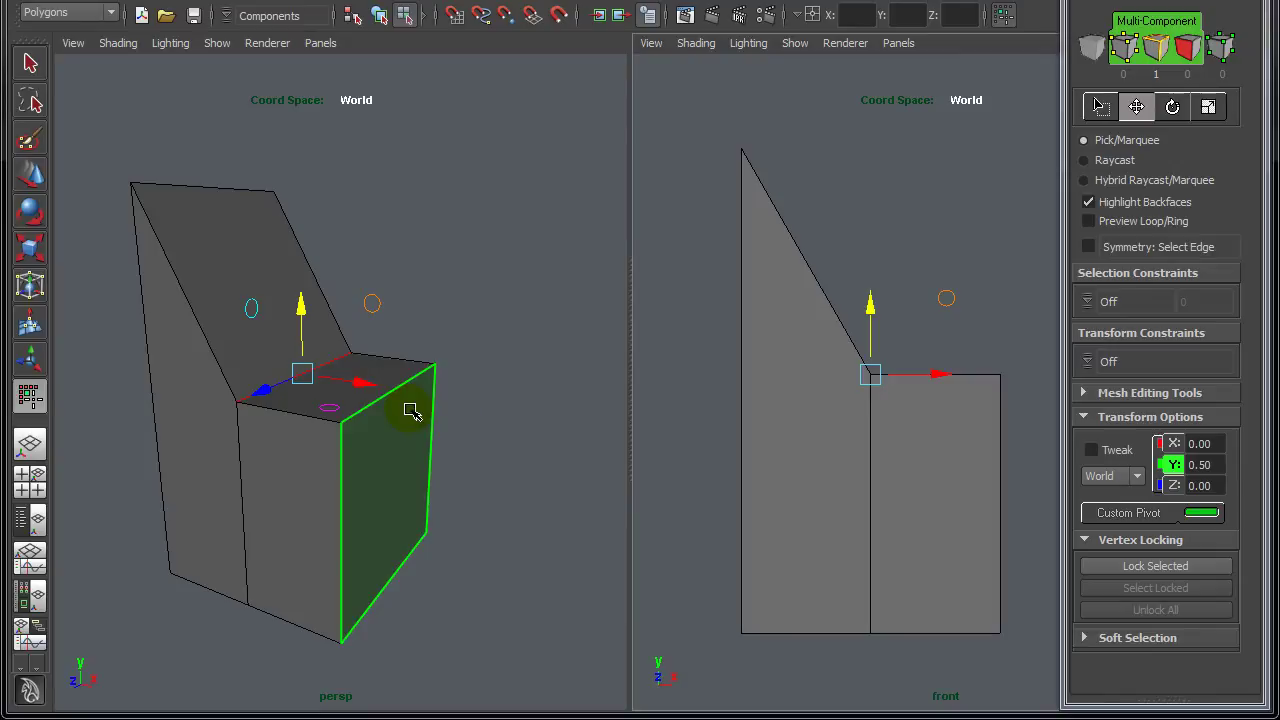
# Enable custom pivot editing for the selected edge and move the pivot away from the mesh to X 1.12, Y 1.44
pyautogui.keyDown('alt'); pyautogui.moveTo(457, 471); pyautogui.dragTo(516, 473); pyautogui.keyUp('alt')
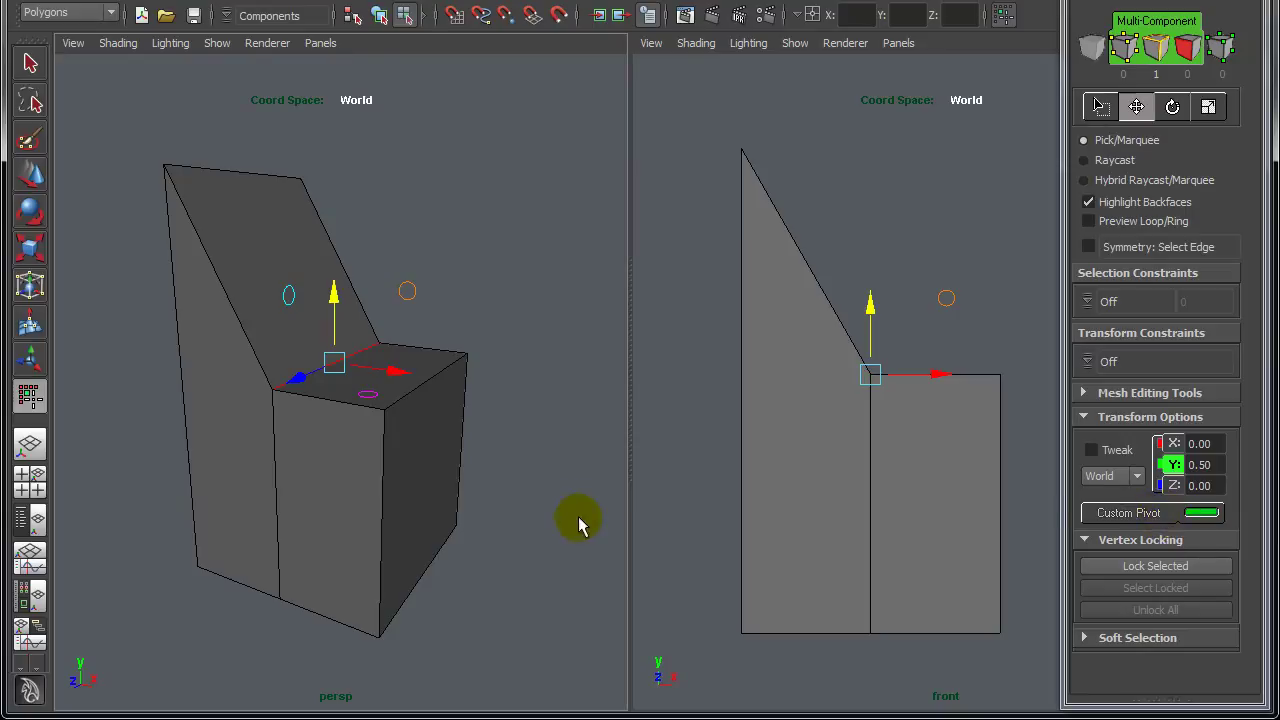
pyautogui.press('Insert')
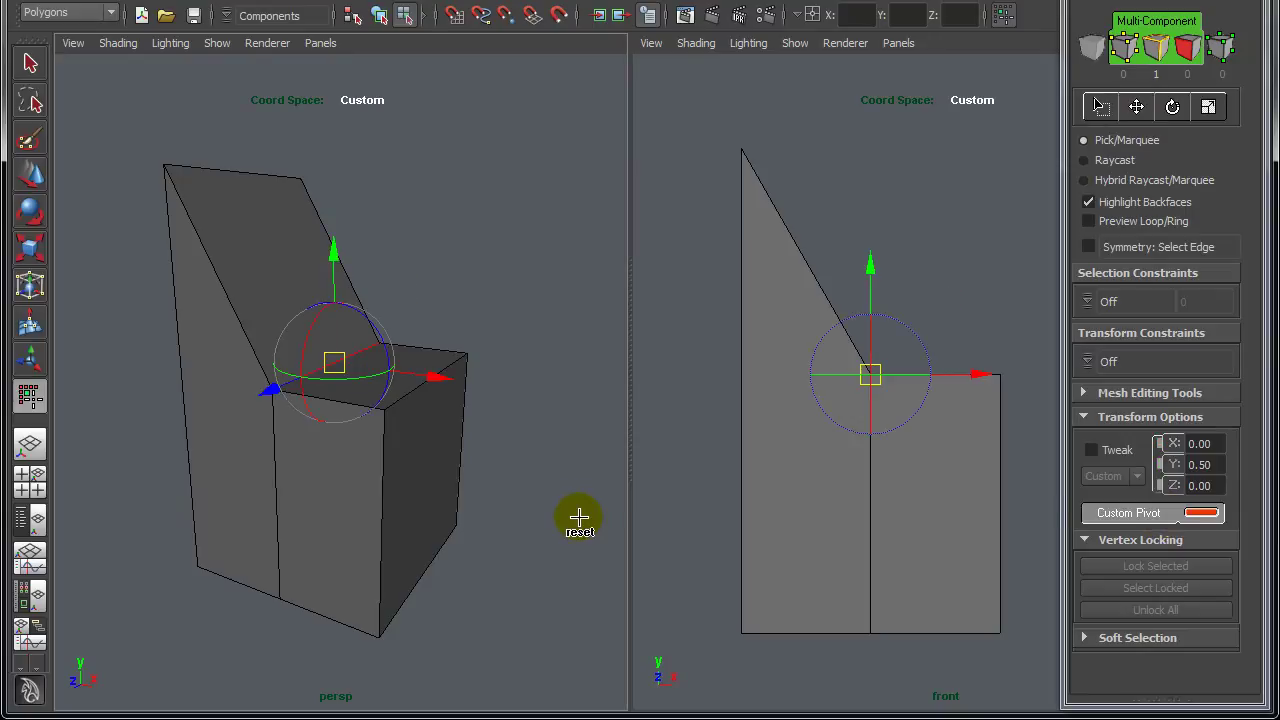
pyautogui.keyDown('alt'); pyautogui.moveTo(534, 490); pyautogui.dragTo(524, 496); pyautogui.keyUp('alt')
pyautogui.keyDown('alt'); pyautogui.moveTo(524, 496); pyautogui.dragTo(571, 508, button='right'); pyautogui.keyUp('alt')
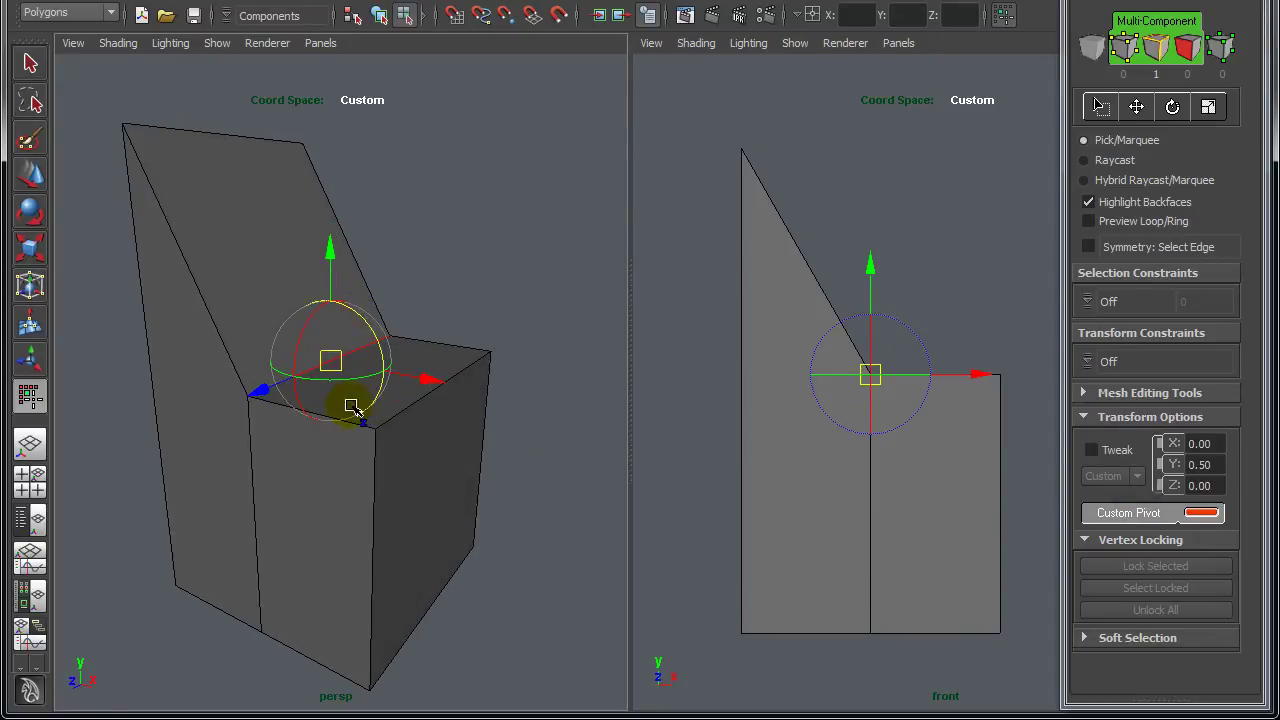
pyautogui.keyDown('alt'); pyautogui.moveTo(566, 471); pyautogui.dragTo(486, 466); pyautogui.keyUp('alt')
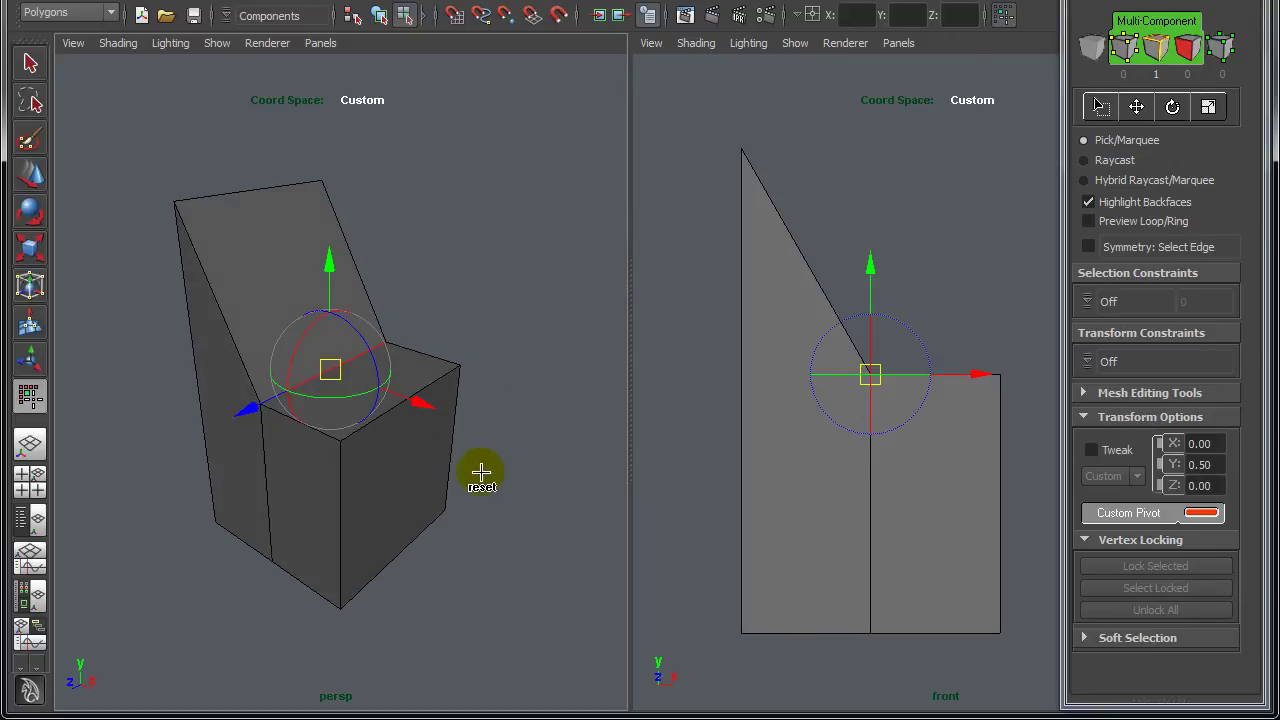
pyautogui.keyDown('alt'); pyautogui.moveTo(481, 516); pyautogui.dragTo(497, 506); pyautogui.keyUp('alt')
pyautogui.moveTo(421, 386); pyautogui.dragTo(473, 205)
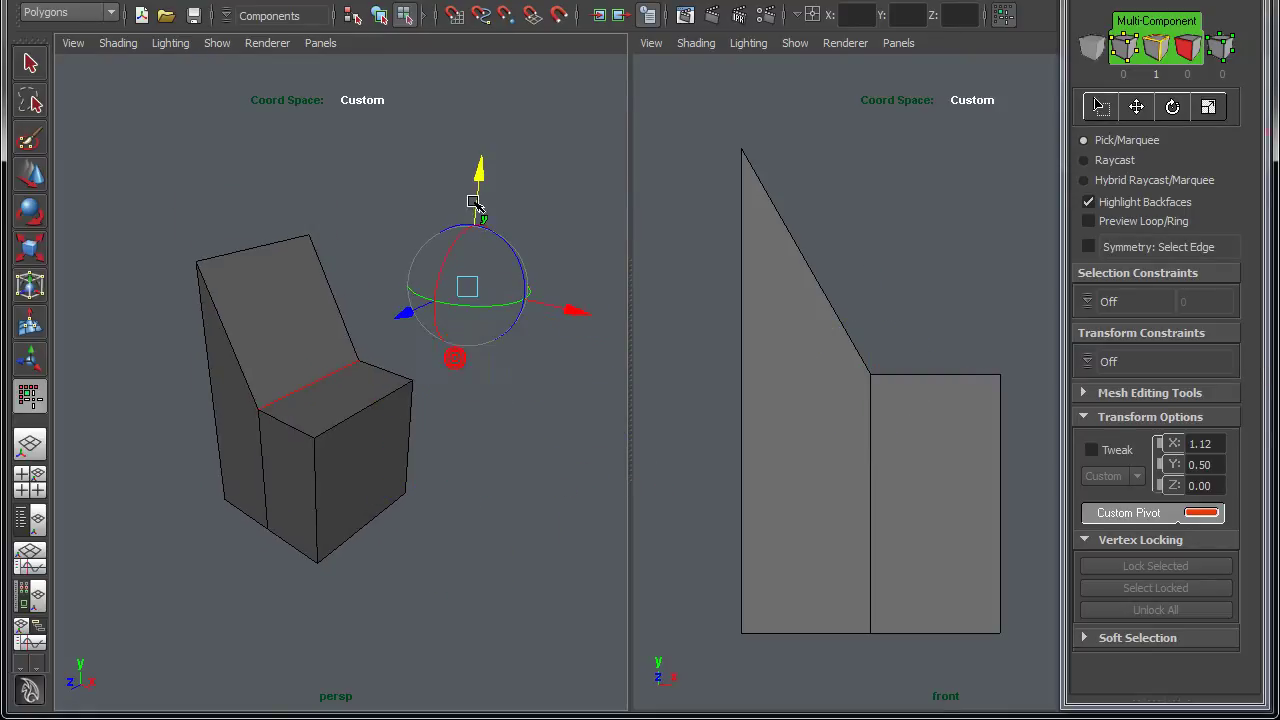
# Snap the pivot along the X axis only to the block's front edge at X 0.50
pyautogui.moveTo(571, 316); pyautogui.dragTo(602, 323)
pyautogui.keyDown('alt'); pyautogui.moveTo(455, 523); pyautogui.dragTo(362, 428); pyautogui.keyUp('alt')
pyautogui.click(369, 425)
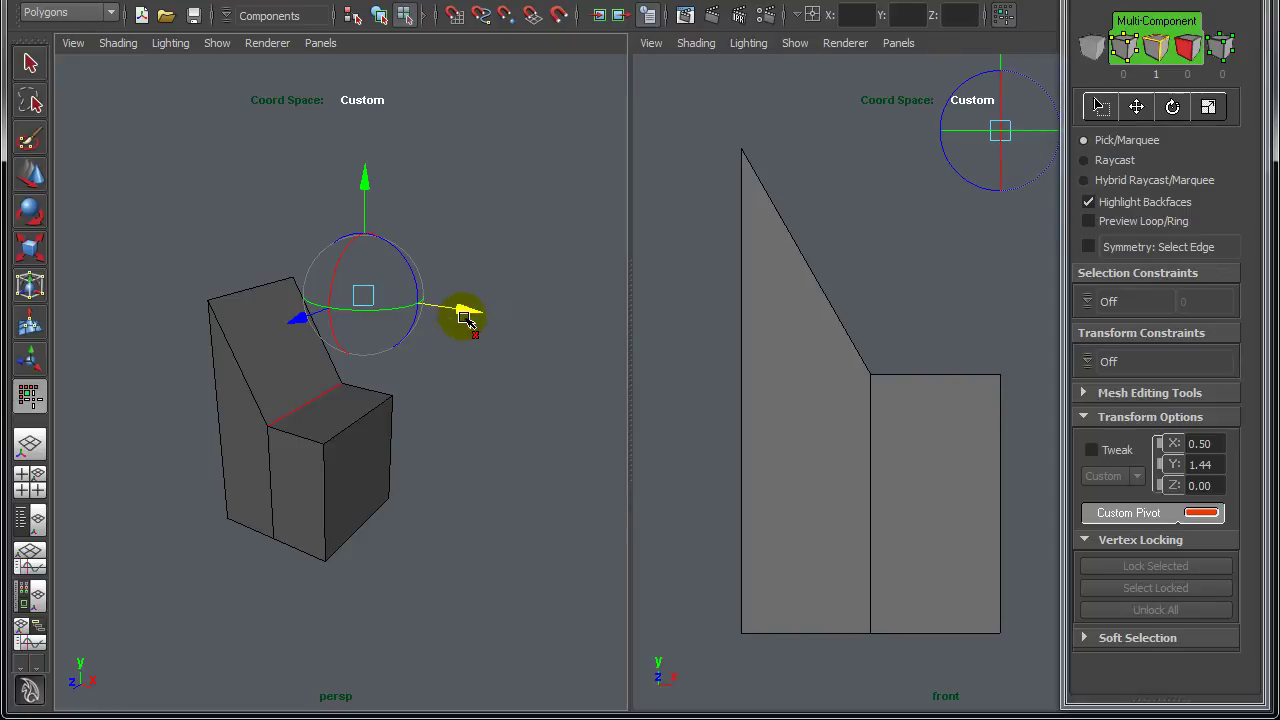
# Move the pivot far away from the mesh along X and Z, to about X 1.76, Z -4.41
pyautogui.moveTo(455, 318); pyautogui.dragTo(628, 371)
pyautogui.keyDown('alt'); pyautogui.moveTo(466, 424); pyautogui.dragTo(386, 454, button='right'); pyautogui.keyUp('alt')
pyautogui.keyDown('alt'); pyautogui.moveTo(385, 455); pyautogui.dragTo(362, 466); pyautogui.keyUp('alt')
pyautogui.moveTo(373, 420); pyautogui.dragTo(395, 475)
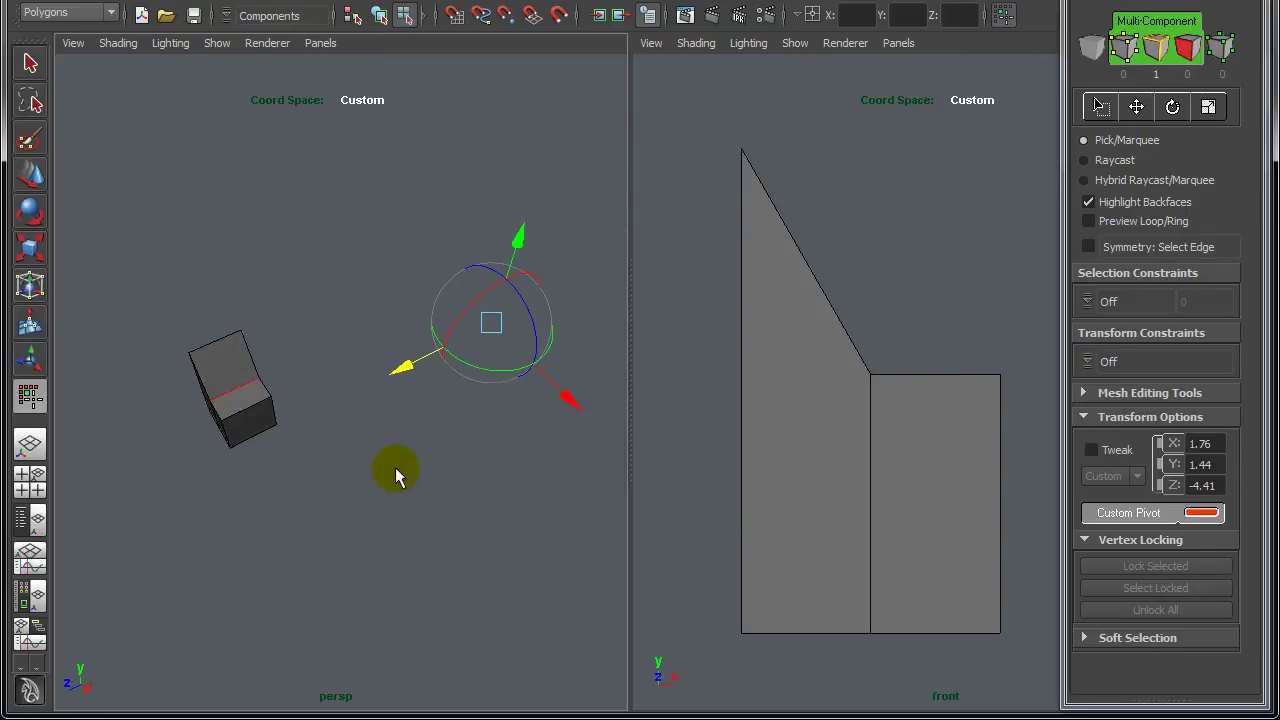
pyautogui.moveTo(566, 397); pyautogui.dragTo(600, 432)
# Snap the pivot one axis at a time to the block's front top edge, at X 0.50 and Z 0.00
pyautogui.keyDown('alt'); pyautogui.moveTo(474, 474); pyautogui.dragTo(326, 428); pyautogui.keyUp('alt')
pyautogui.middleClick(267, 421)
pyautogui.keyDown('alt'); pyautogui.moveTo(433, 463); pyautogui.dragTo(439, 490); pyautogui.keyUp('alt')
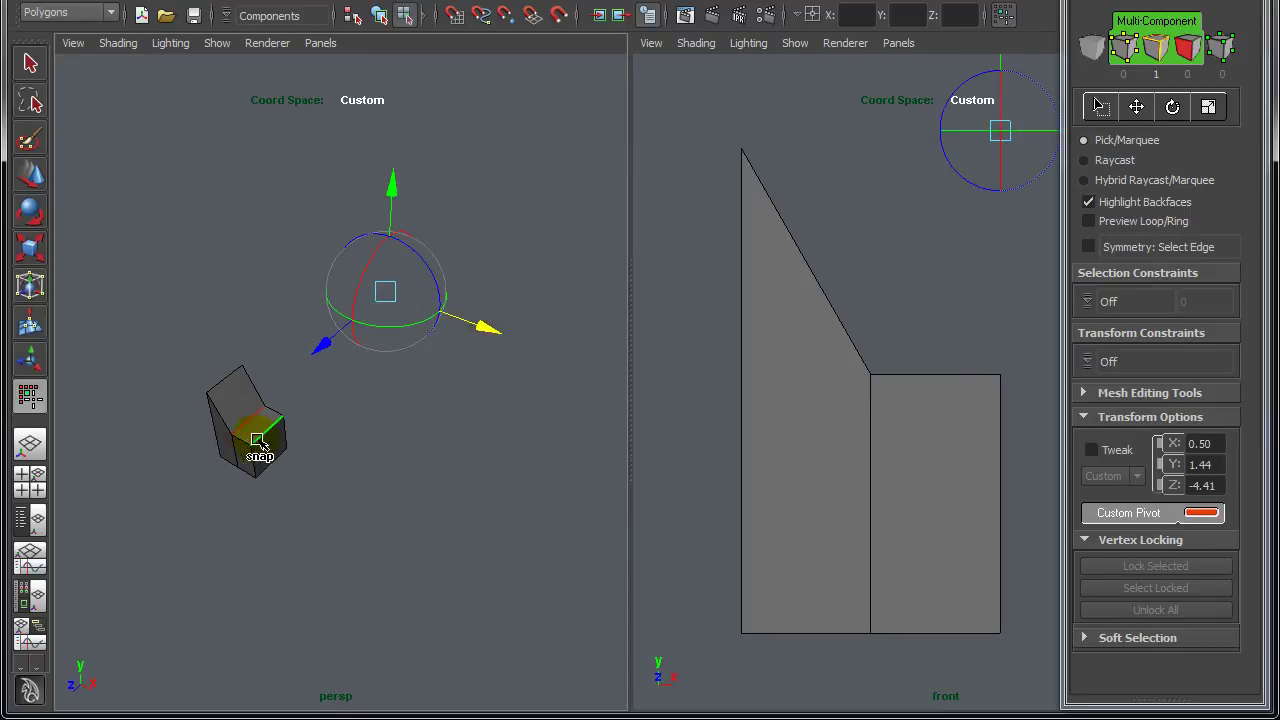
pyautogui.moveTo(327, 348); pyautogui.dragTo(270, 440)
pyautogui.keyDown('alt'); pyautogui.moveTo(379, 527); pyautogui.dragTo(548, 521); pyautogui.keyUp('alt')
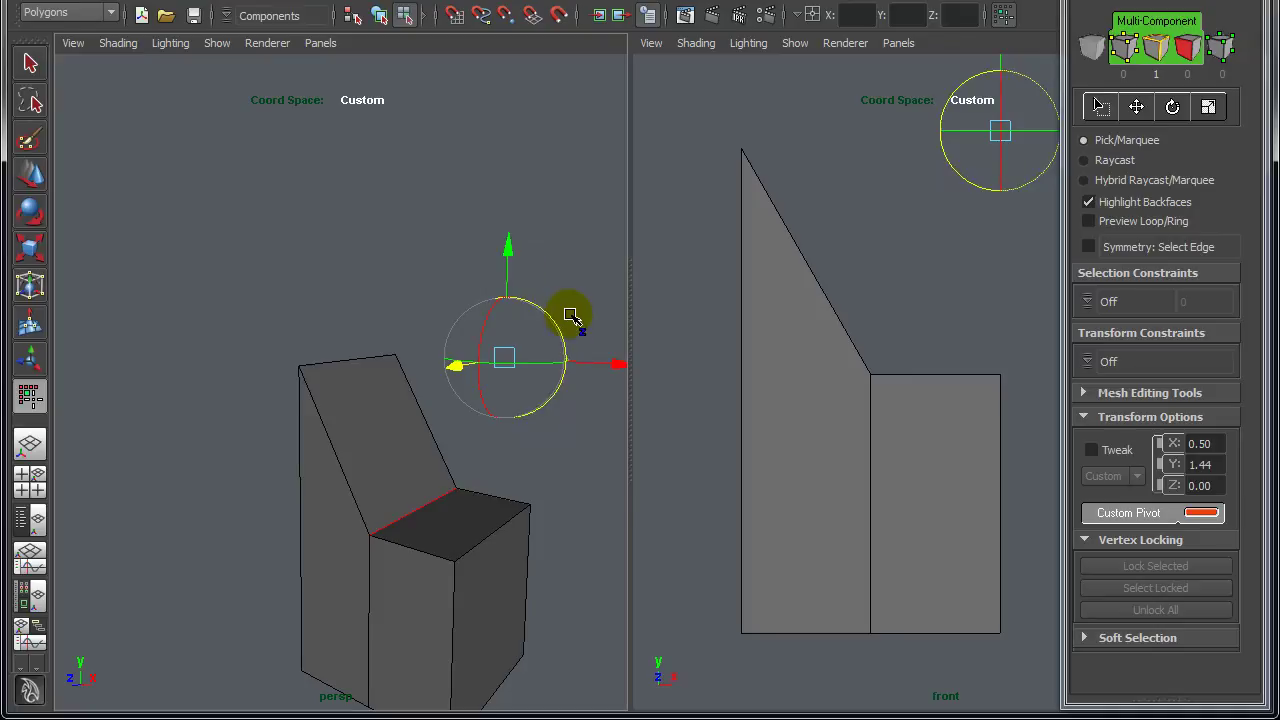
# Snap the pivot along Y to the front top edge at Y 0.50
pyautogui.keyDown('alt'); pyautogui.moveTo(571, 318); pyautogui.dragTo(503, 254, button='middle'); pyautogui.keyUp('alt')
pyautogui.keyDown('alt'); pyautogui.moveTo(503, 254); pyautogui.dragTo(458, 246, button='right'); pyautogui.keyUp('alt')
pyautogui.moveTo(423, 380); pyautogui.dragTo(420, 464)
pyautogui.keyDown('alt'); pyautogui.moveTo(526, 549); pyautogui.dragTo(454, 480, button='middle'); pyautogui.keyUp('alt')
pyautogui.keyDown('alt'); pyautogui.moveTo(464, 487); pyautogui.dragTo(482, 500); pyautogui.keyUp('alt')
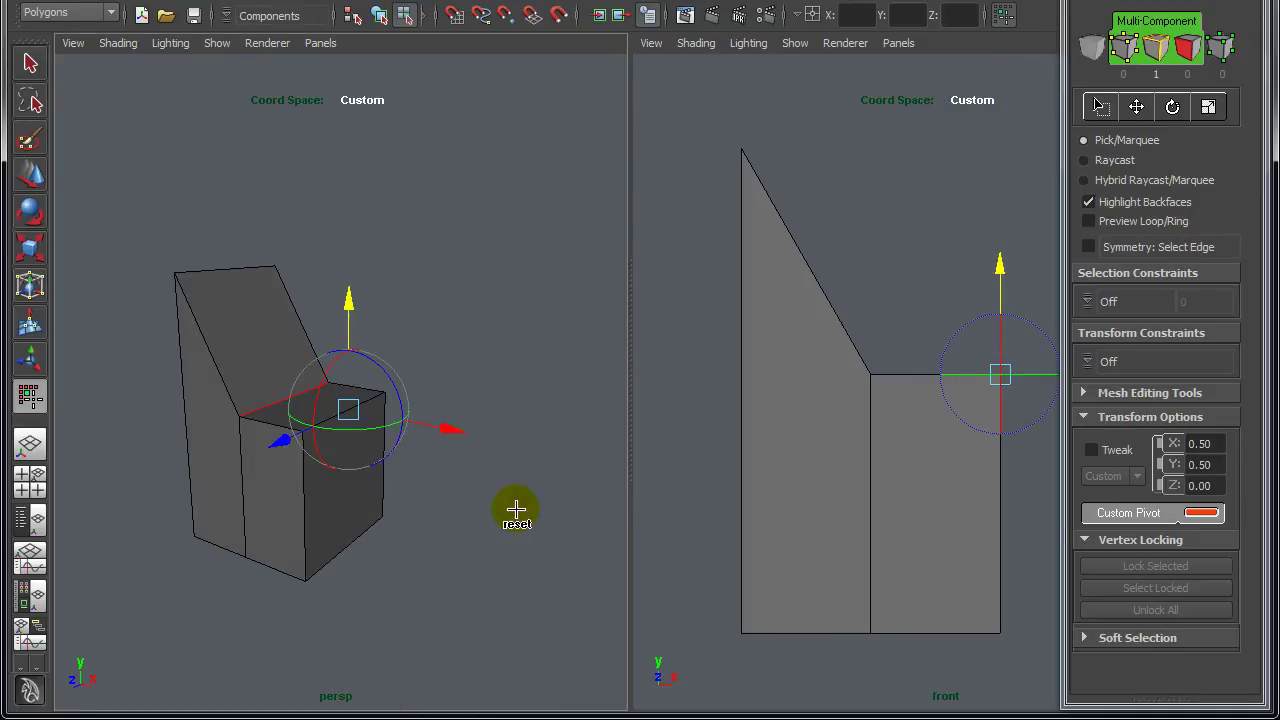
# Move the pivot off the mesh to X 2.24, Y 1.44, Z -0.59, and snap it on all axes to the front top edge's midpoint
pyautogui.moveTo(457, 443); pyautogui.dragTo(565, 457)
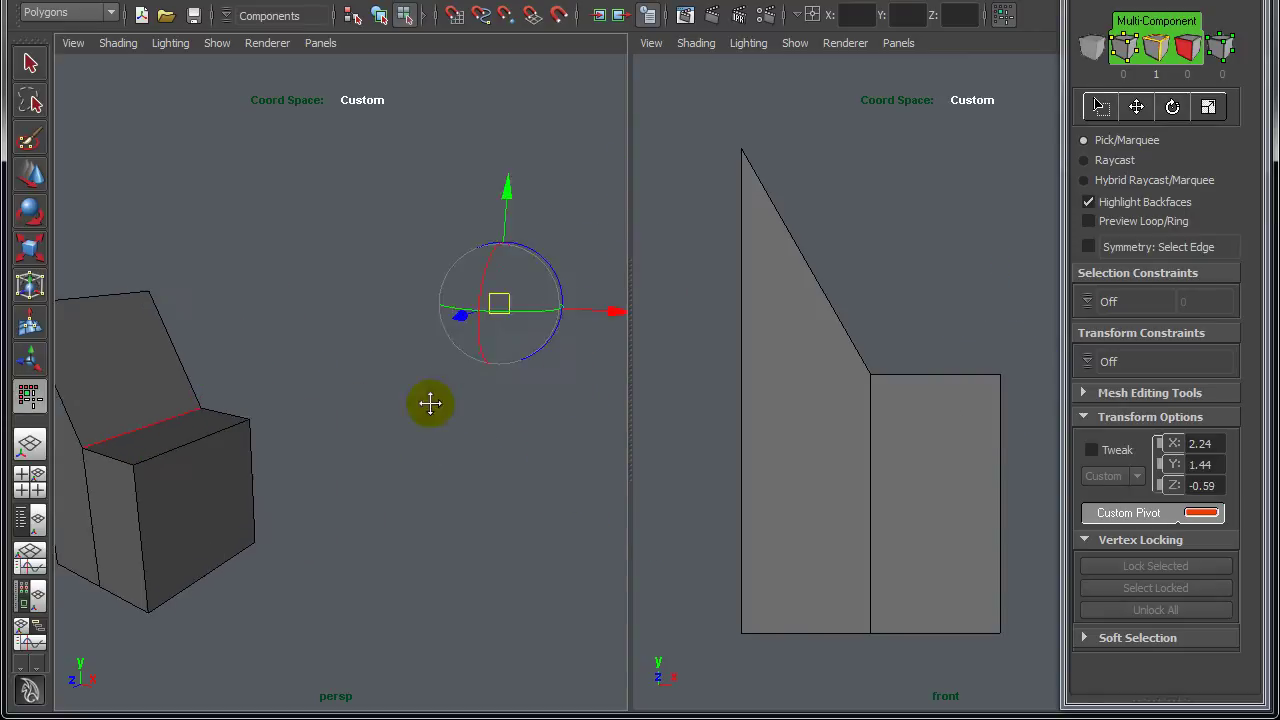
pyautogui.keyDown('alt'); pyautogui.moveTo(428, 403); pyautogui.dragTo(323, 466, button='right'); pyautogui.keyUp('alt')
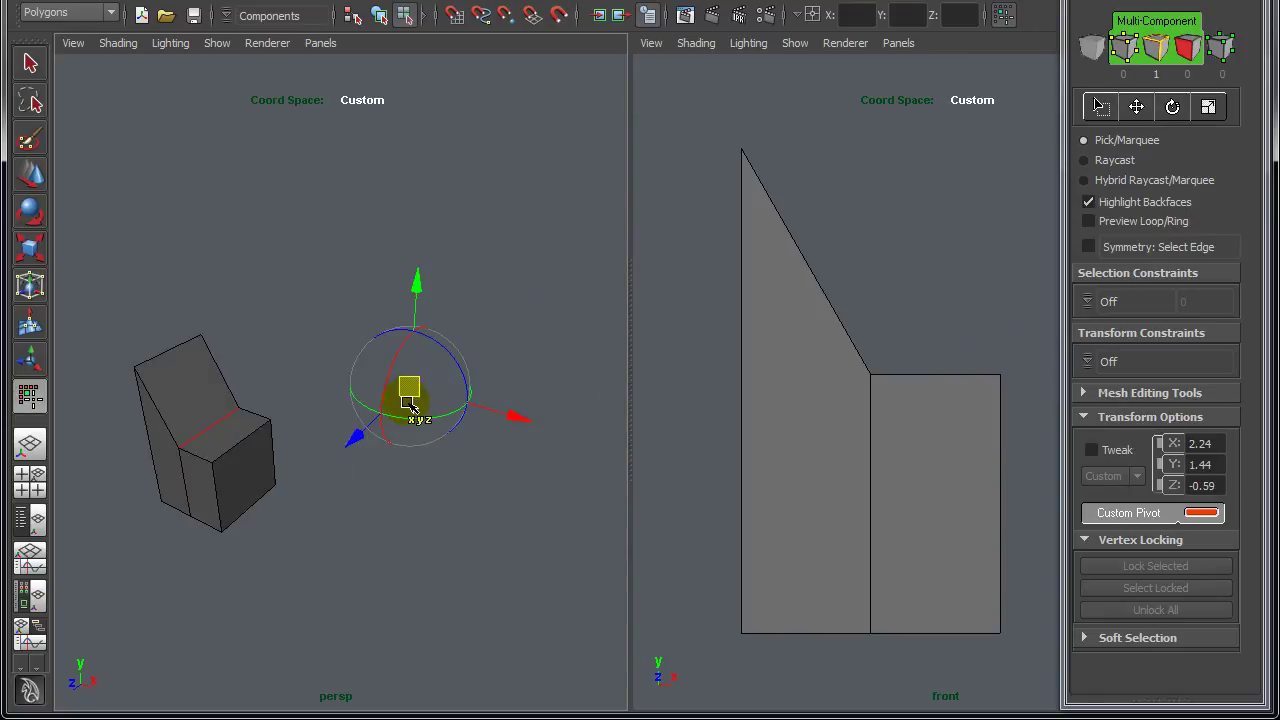
pyautogui.click(255, 436)
pyautogui.keyDown('alt'); pyautogui.moveTo(310, 557); pyautogui.dragTo(334, 531); pyautogui.keyUp('alt')
pyautogui.keyDown('alt'); pyautogui.moveTo(334, 531); pyautogui.dragTo(420, 586, button='right'); pyautogui.keyUp('alt')
pyautogui.keyDown('alt'); pyautogui.moveTo(420, 586); pyautogui.dragTo(543, 517, button='middle'); pyautogui.keyUp('alt')
pyautogui.keyDown('alt'); pyautogui.moveTo(543, 517); pyautogui.dragTo(477, 518, button='right'); pyautogui.keyUp('alt')
pyautogui.keyDown('alt'); pyautogui.moveTo(477, 518); pyautogui.dragTo(476, 525); pyautogui.keyUp('alt')
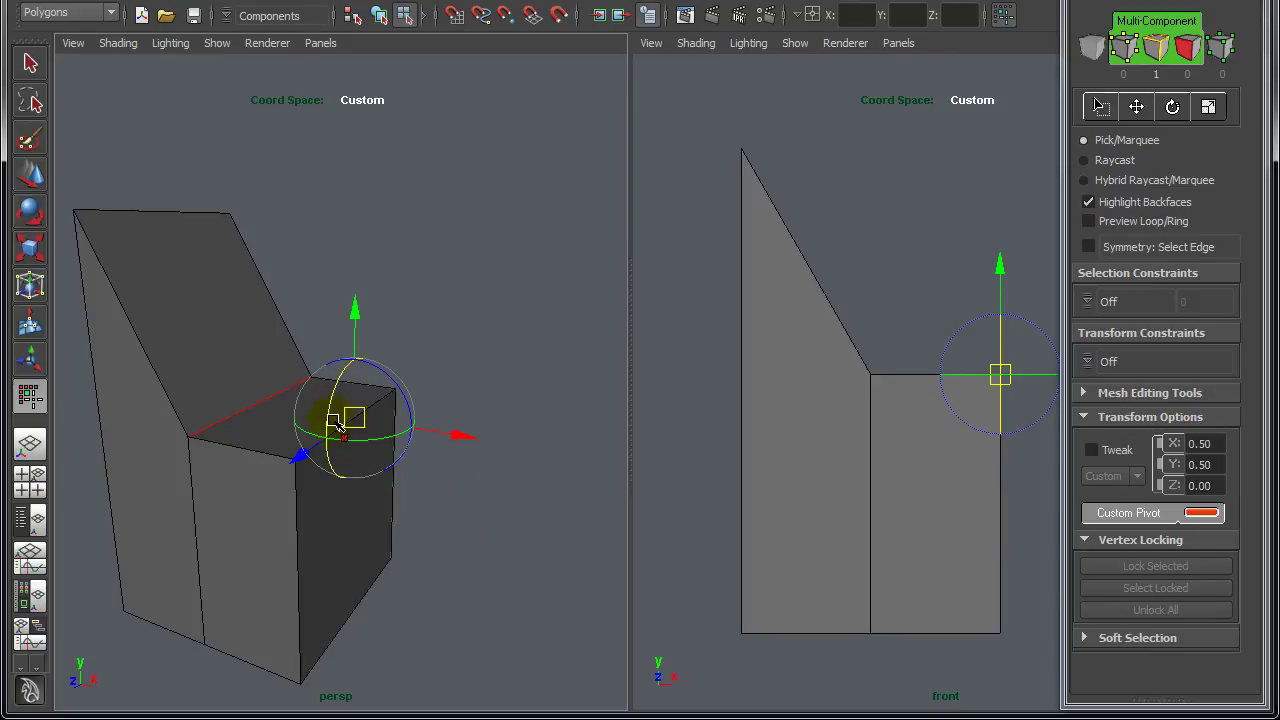
pyautogui.keyDown('alt'); pyautogui.moveTo(472, 515); pyautogui.dragTo(477, 466, button='middle'); pyautogui.keyUp('alt')
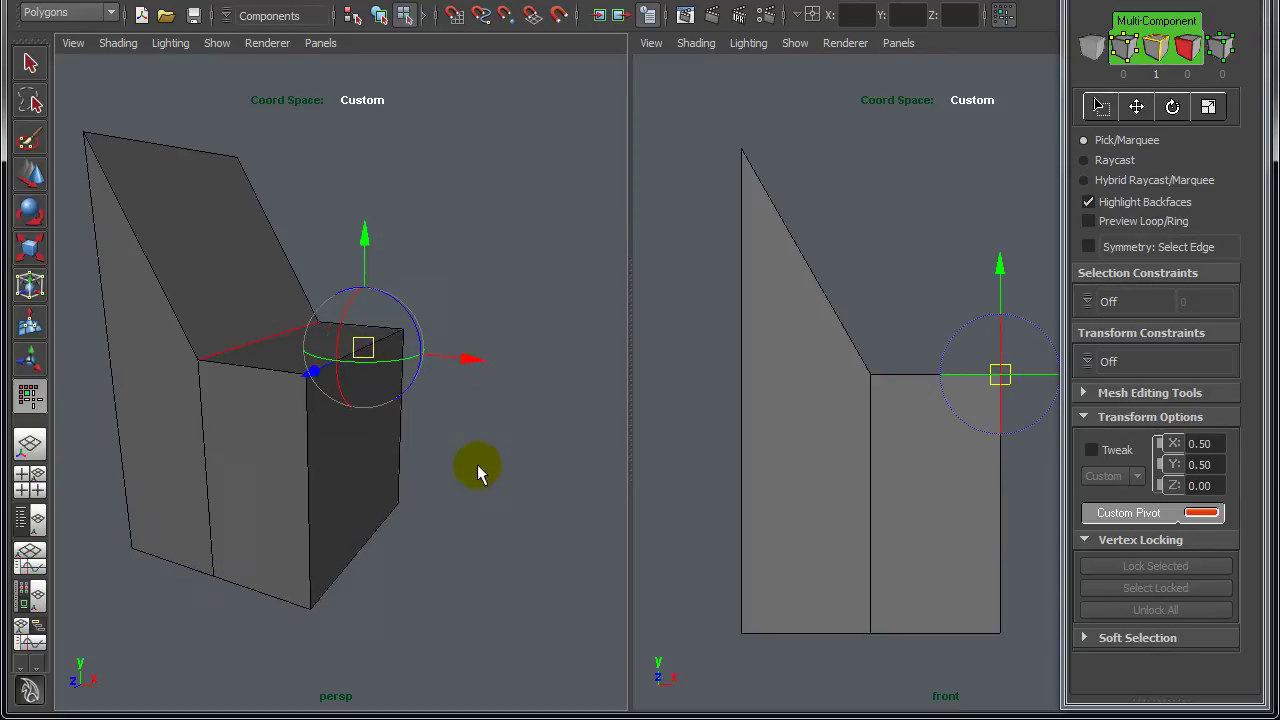
# Lower the pivot to Y 0.25, pull it out along X and snap its X back to the front top edge at 0.50
pyautogui.keyDown('alt'); pyautogui.moveTo(477, 466); pyautogui.dragTo(513, 485, button='right'); pyautogui.keyUp('alt')
pyautogui.keyDown('alt'); pyautogui.moveTo(512, 485); pyautogui.dragTo(492, 492); pyautogui.keyUp('alt')
pyautogui.moveTo(368, 258); pyautogui.dragTo(374, 328)
pyautogui.moveTo(459, 449); pyautogui.dragTo(443, 526)
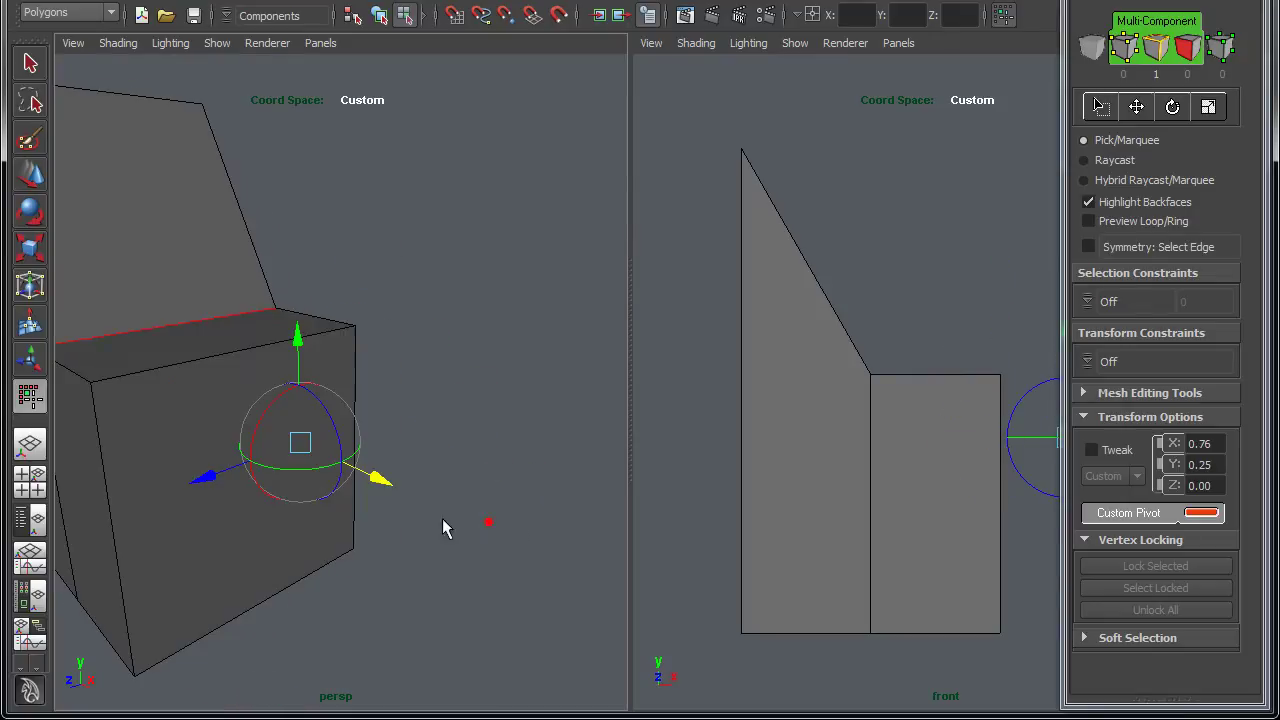
pyautogui.click(217, 355)
pyautogui.keyDown('alt'); pyautogui.moveTo(443, 457); pyautogui.dragTo(474, 441); pyautogui.keyUp('alt')
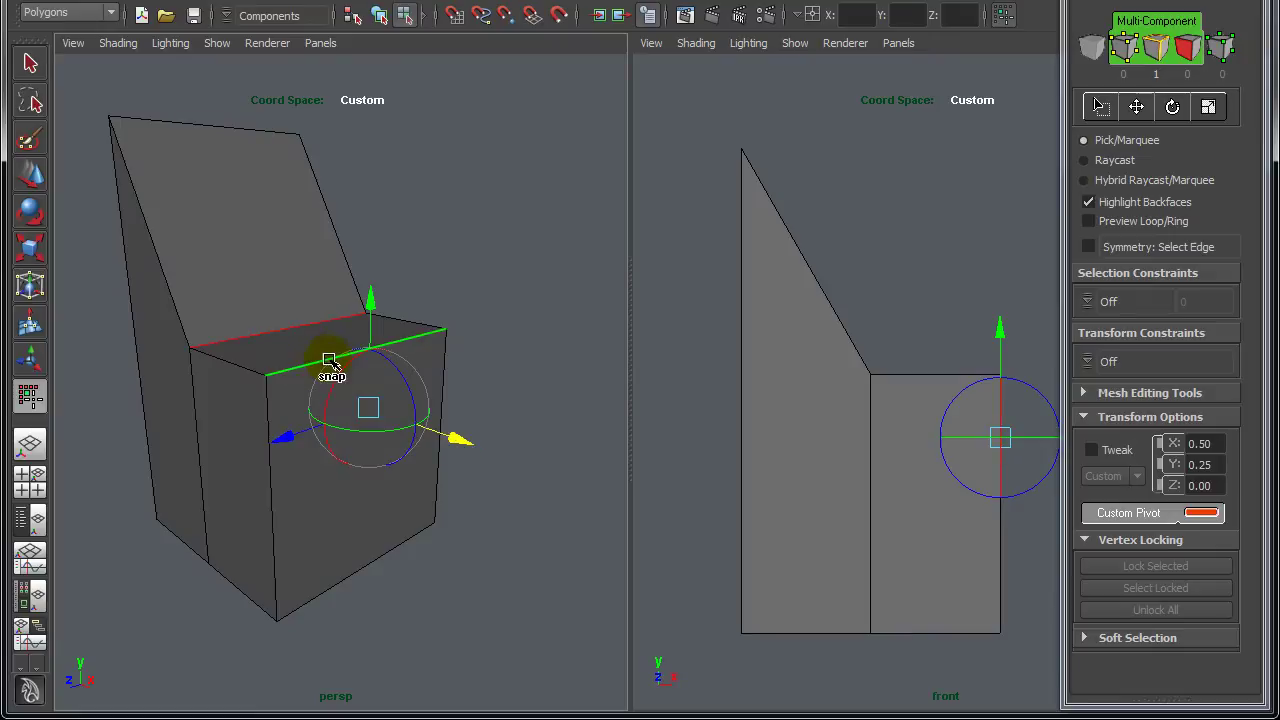
# Snap the pivot in turn to the front face's near vertical edge, far upper corner, top edge and near vertical edge again
pyautogui.click(268, 517)
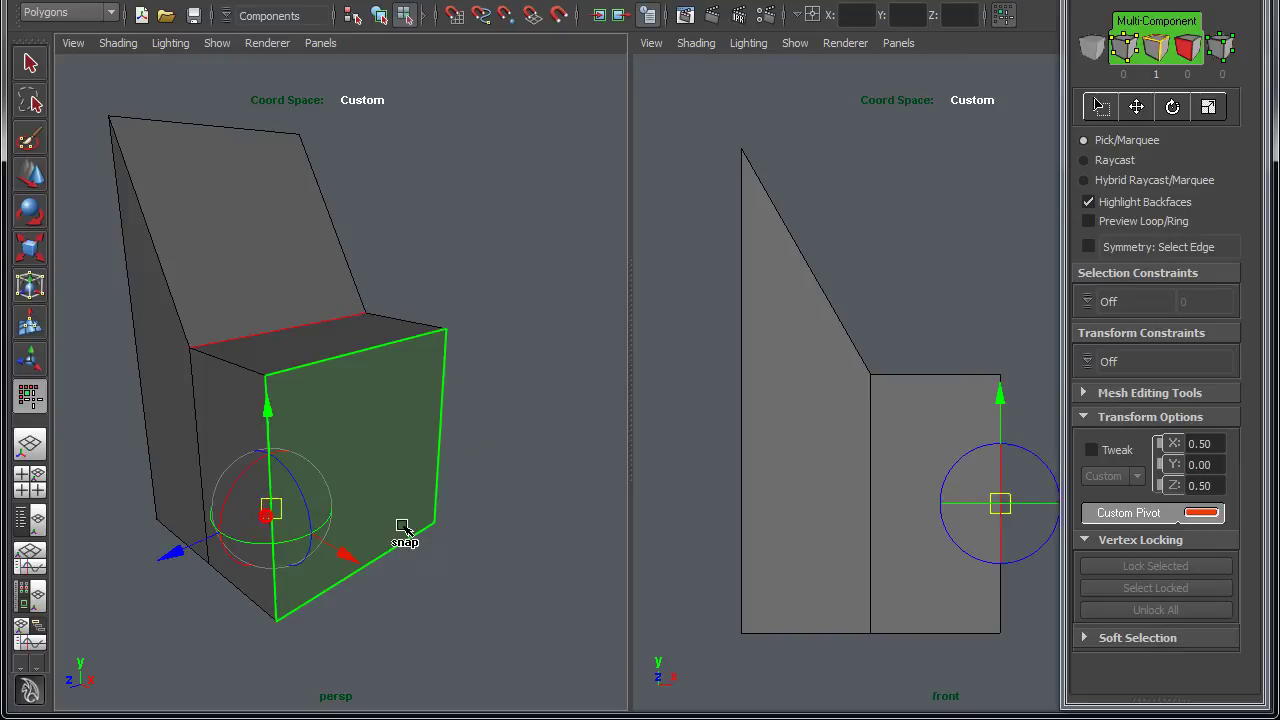
pyautogui.click(440, 339)
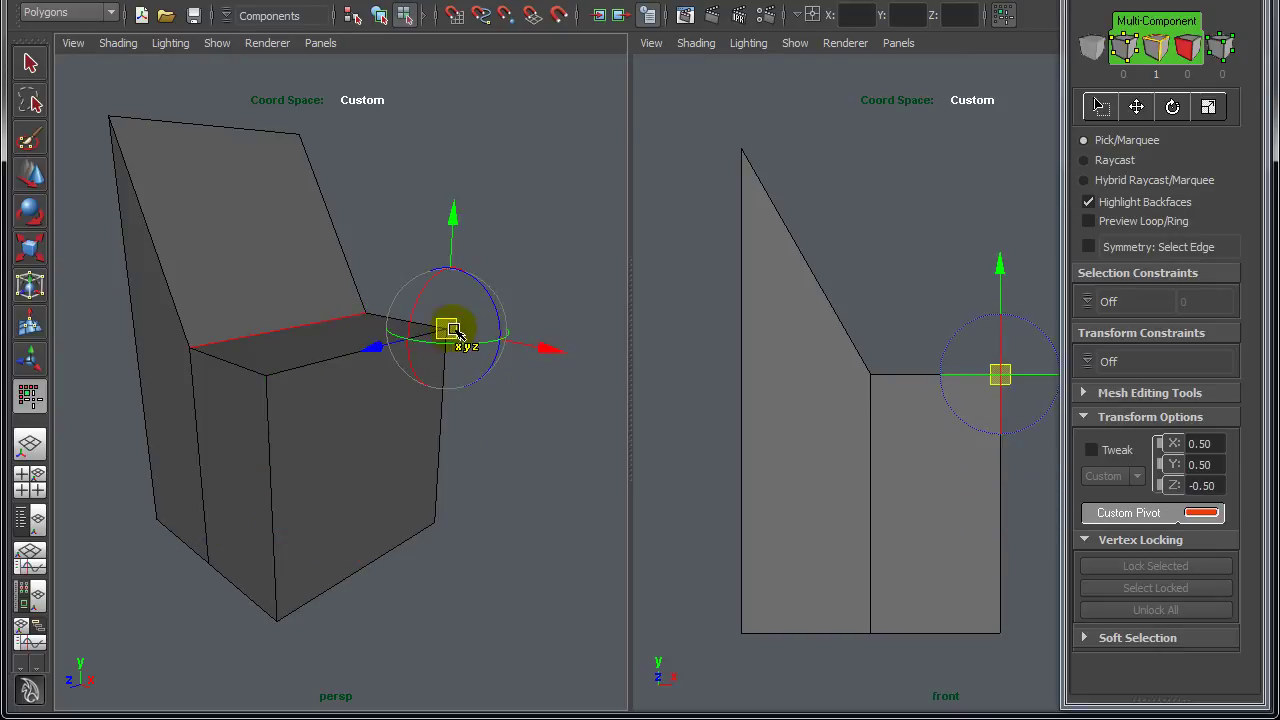
pyautogui.click(290, 374)
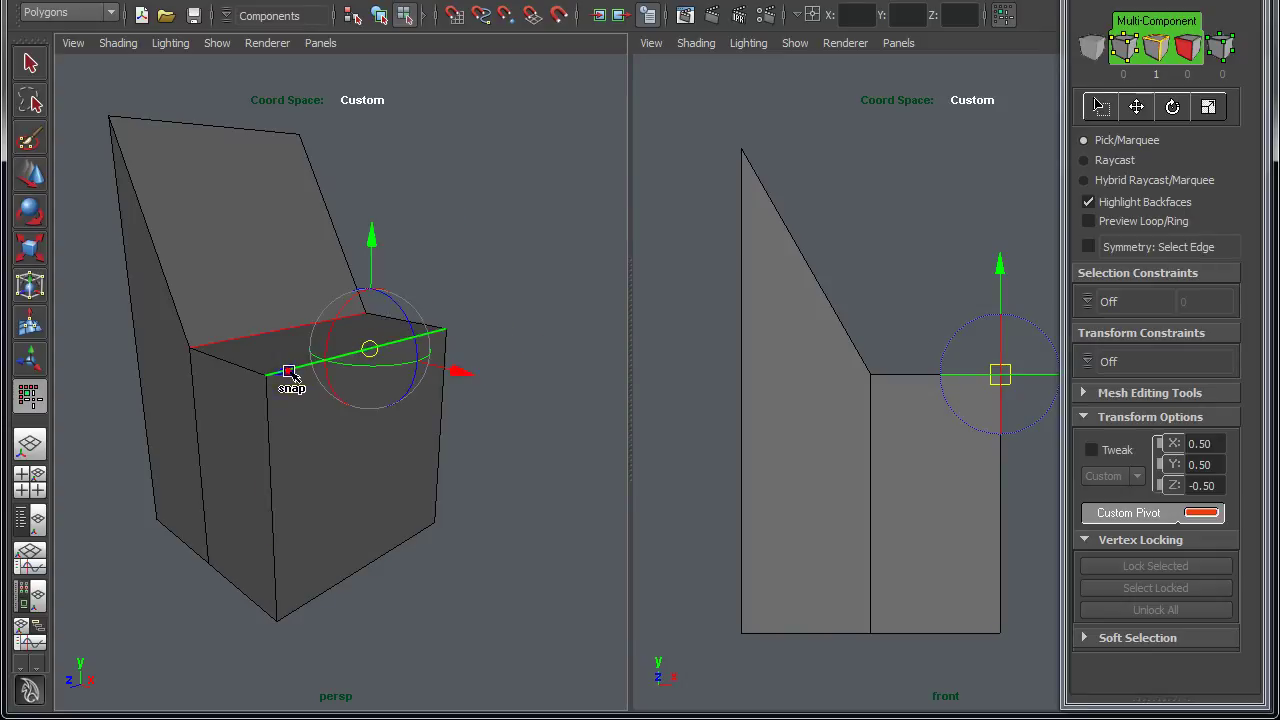
pyautogui.click(278, 598)
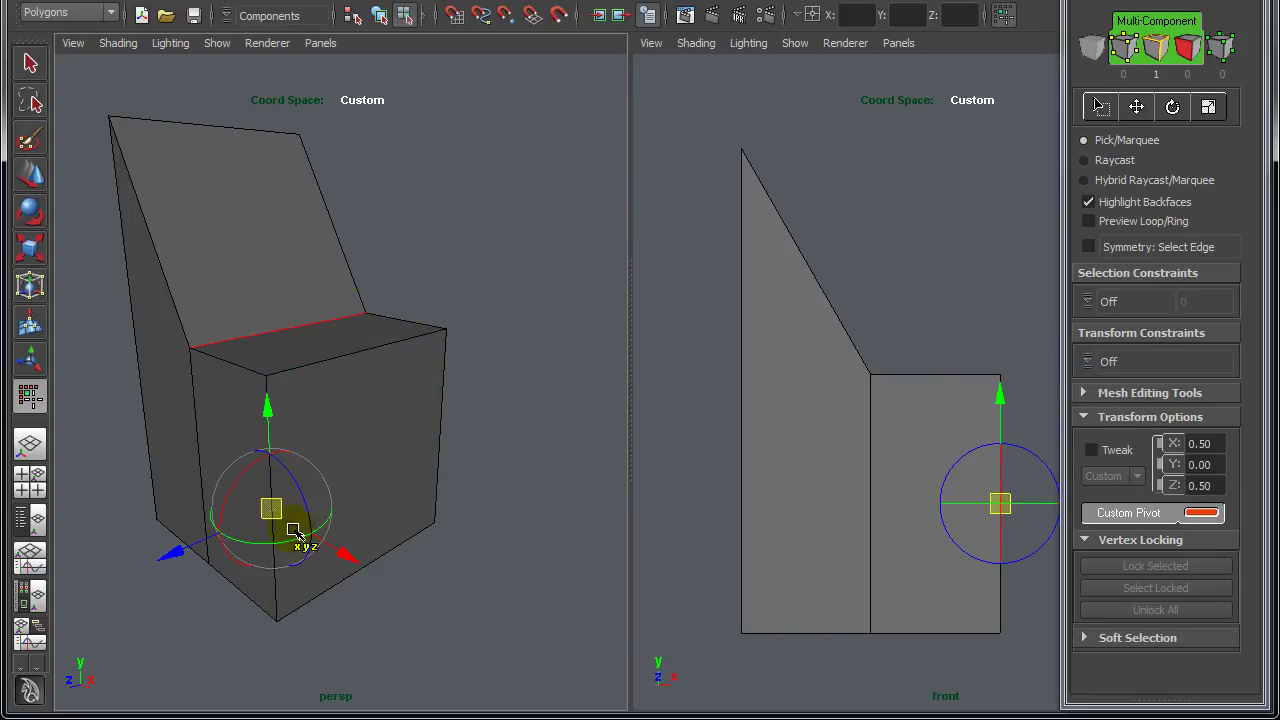
# Snap the pivot to the front face's centre and slide it within the face to Y 0.31, Z 0.30
pyautogui.click(403, 525)
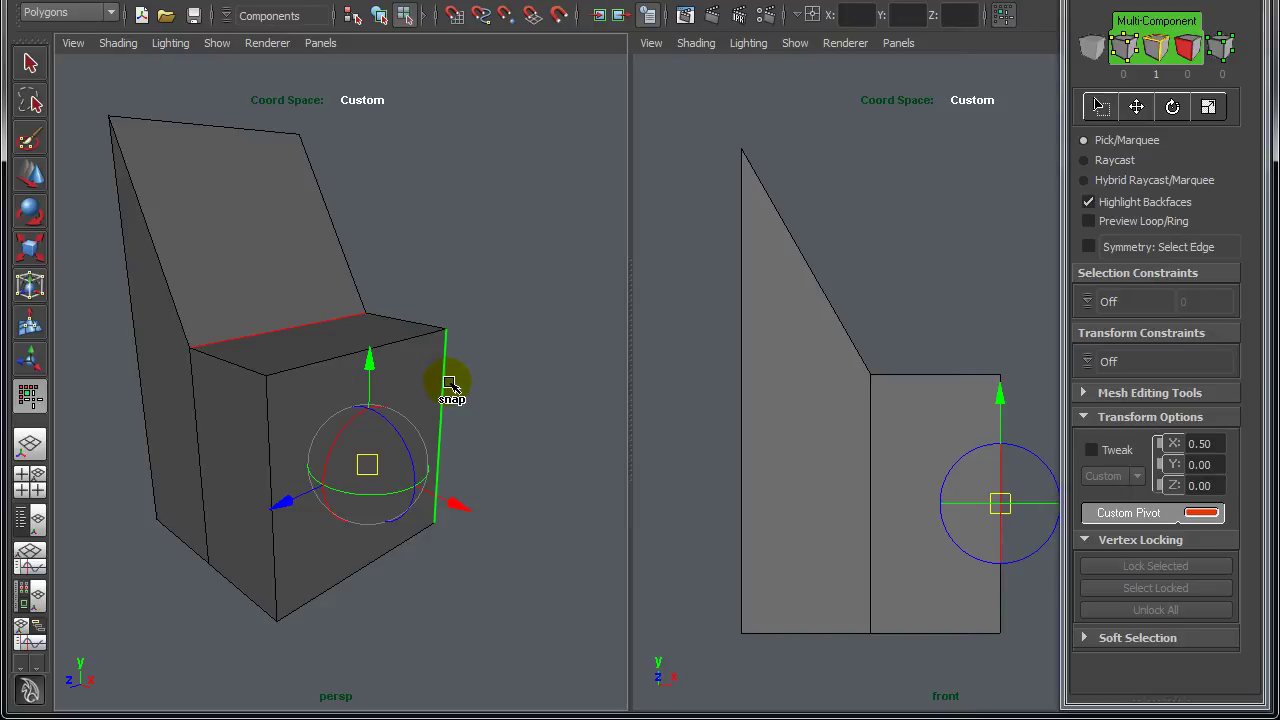
pyautogui.moveTo(373, 376); pyautogui.dragTo(374, 305)
pyautogui.moveTo(304, 423); pyautogui.dragTo(248, 442)
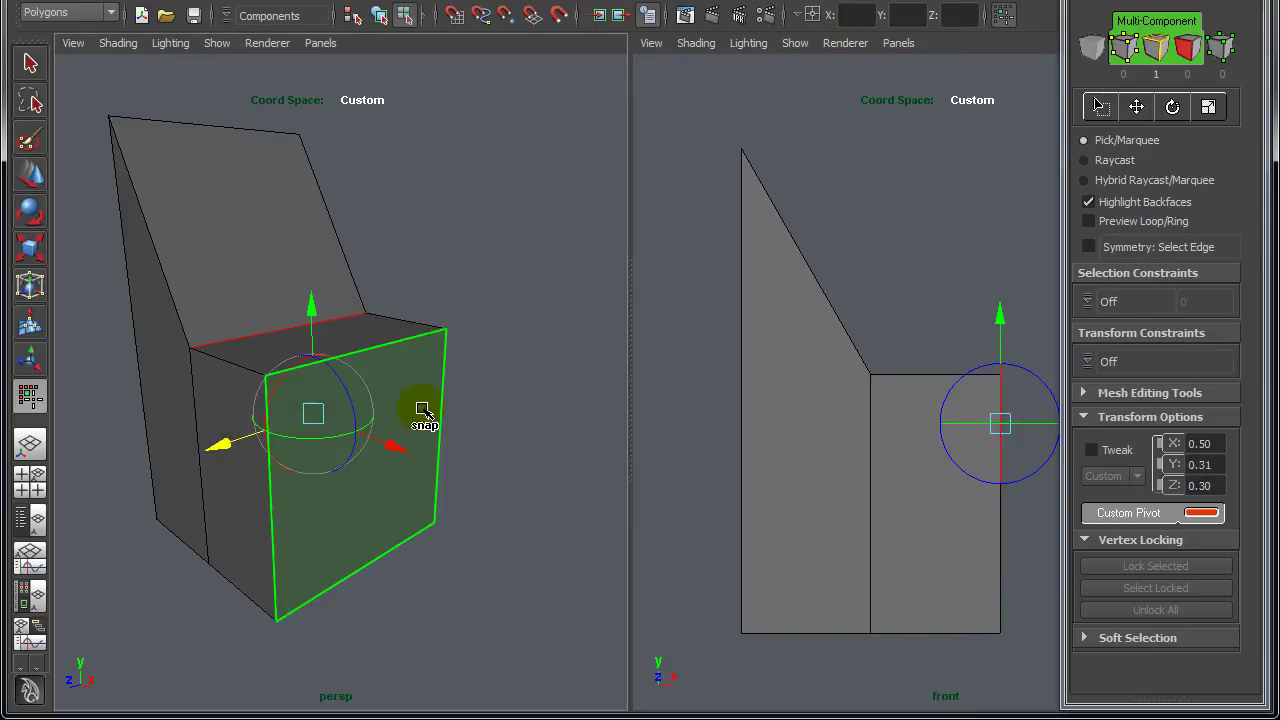
# Move the pivot across the front face onto its far vertical edge at about Y -0.09, Z -0.50
pyautogui.moveTo(422, 406); pyautogui.dragTo(394, 429, button='middle')
pyautogui.click(394, 386)
pyautogui.moveTo(331, 508); pyautogui.dragTo(328, 542, button='middle')
pyautogui.moveTo(330, 545); pyautogui.dragTo(534, 449)
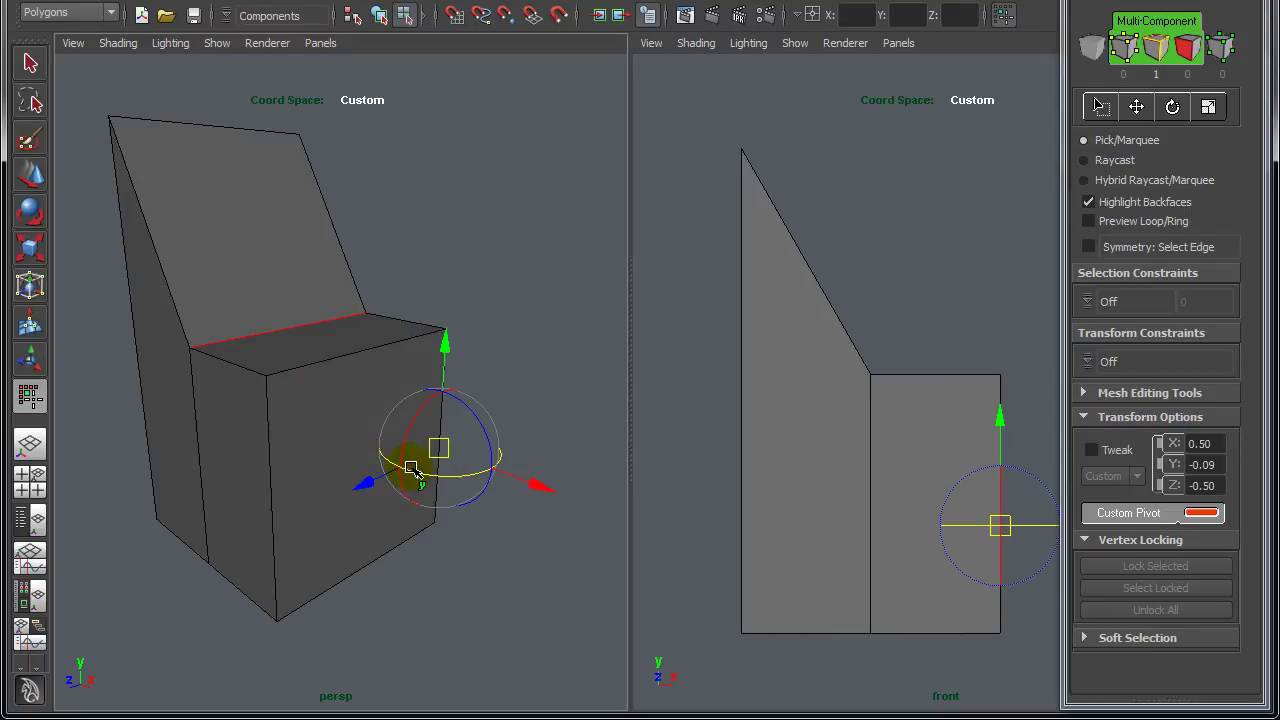
# Try rotating the selected edge about the custom pivot's Z axis, and undo the rotation
pyautogui.press('w')
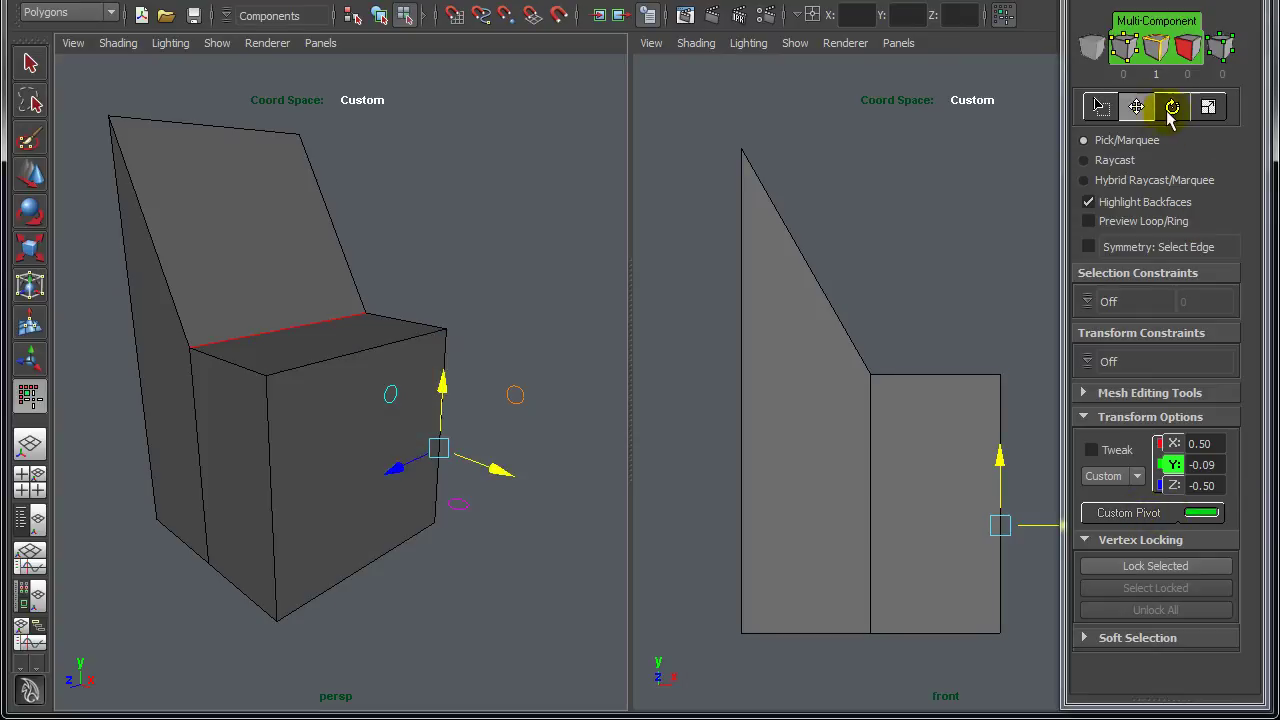
pyautogui.click(1173, 108)
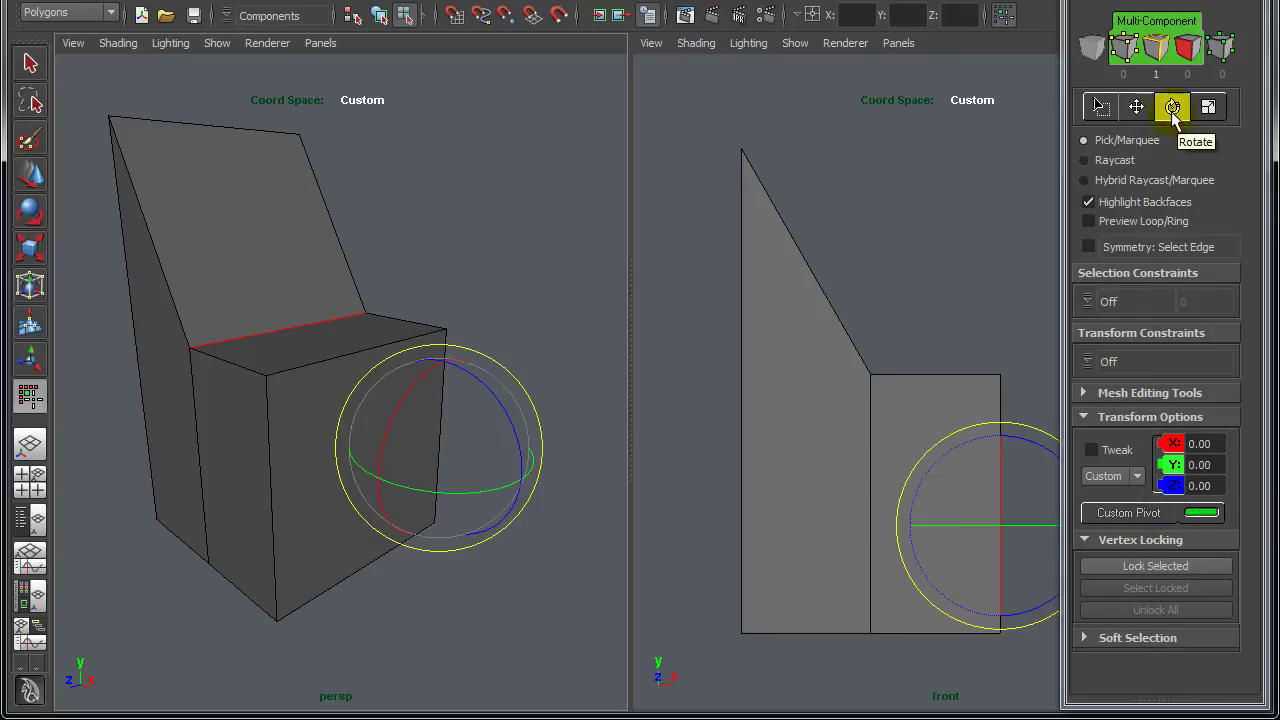
pyautogui.moveTo(523, 403); pyautogui.dragTo(514, 494)
pyautogui.keyDown('alt'); pyautogui.moveTo(494, 583); pyautogui.dragTo(537, 583); pyautogui.keyUp('alt')
pyautogui.keyDown('alt'); pyautogui.moveTo(539, 565); pyautogui.dragTo(427, 541, button='right'); pyautogui.keyUp('alt')
pyautogui.keyDown('alt'); pyautogui.moveTo(427, 541); pyautogui.dragTo(405, 552); pyautogui.keyUp('alt')
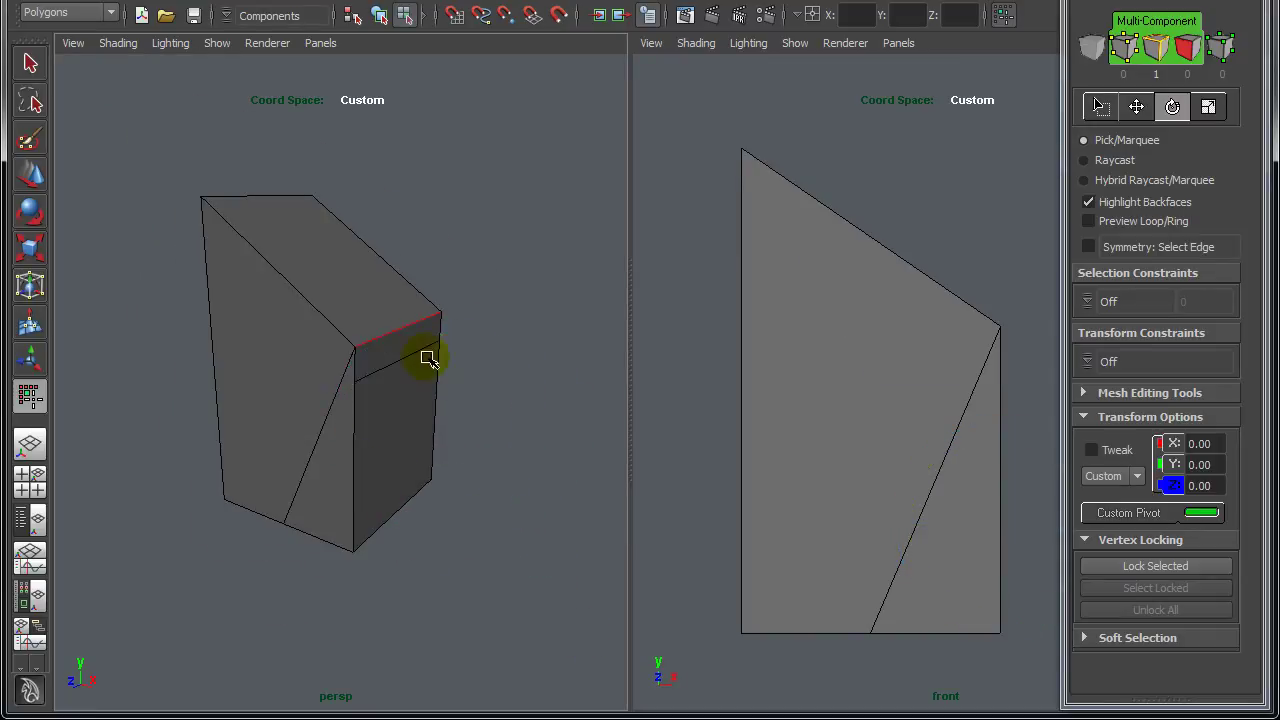
pyautogui.hotkey('ctrl', 'z')
# Turn custom pivot editing back on and reset the pivot to the selected edge's centre
pyautogui.keyDown('alt'); pyautogui.moveTo(410, 470); pyautogui.dragTo(377, 489); pyautogui.keyUp('alt')
pyautogui.keyDown('alt'); pyautogui.moveTo(372, 478); pyautogui.dragTo(468, 496, button='right'); pyautogui.keyUp('alt')
pyautogui.keyDown('alt'); pyautogui.moveTo(470, 500); pyautogui.dragTo(580, 400); pyautogui.keyUp('alt')
pyautogui.click(1105, 510)
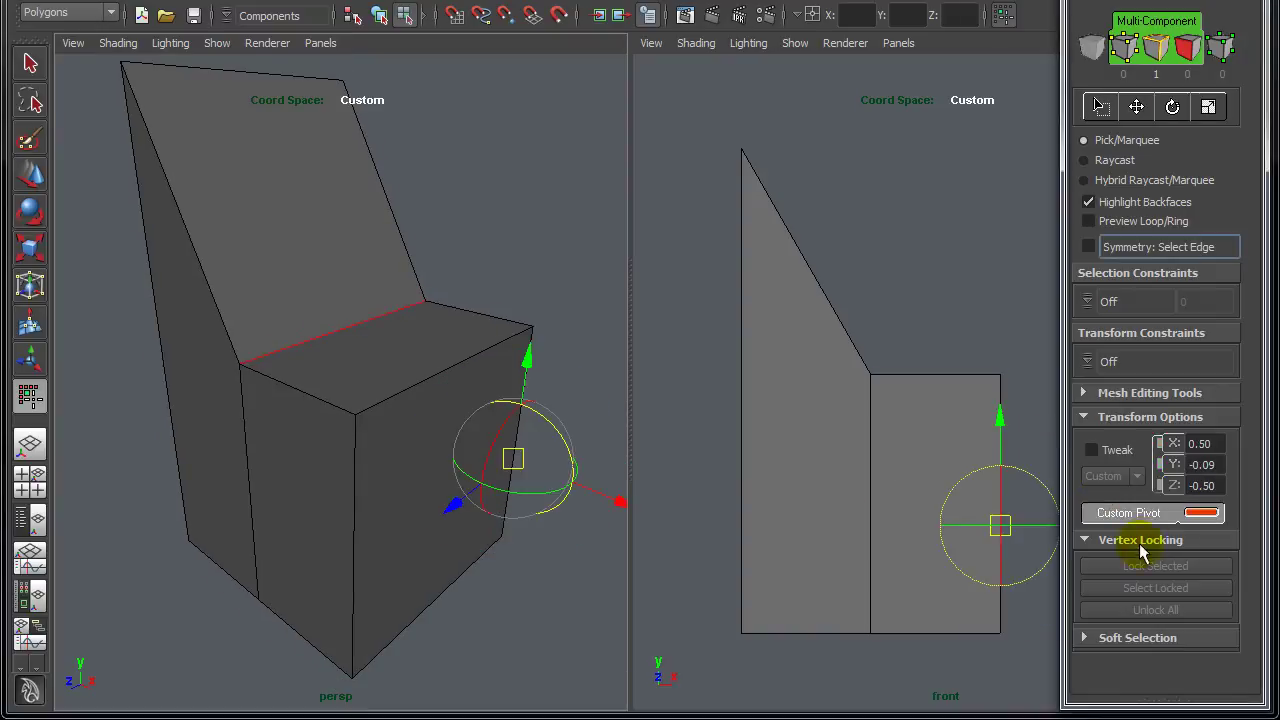
pyautogui.keyDown('alt'); pyautogui.moveTo(514, 543); pyautogui.dragTo(445, 524); pyautogui.keyUp('alt')
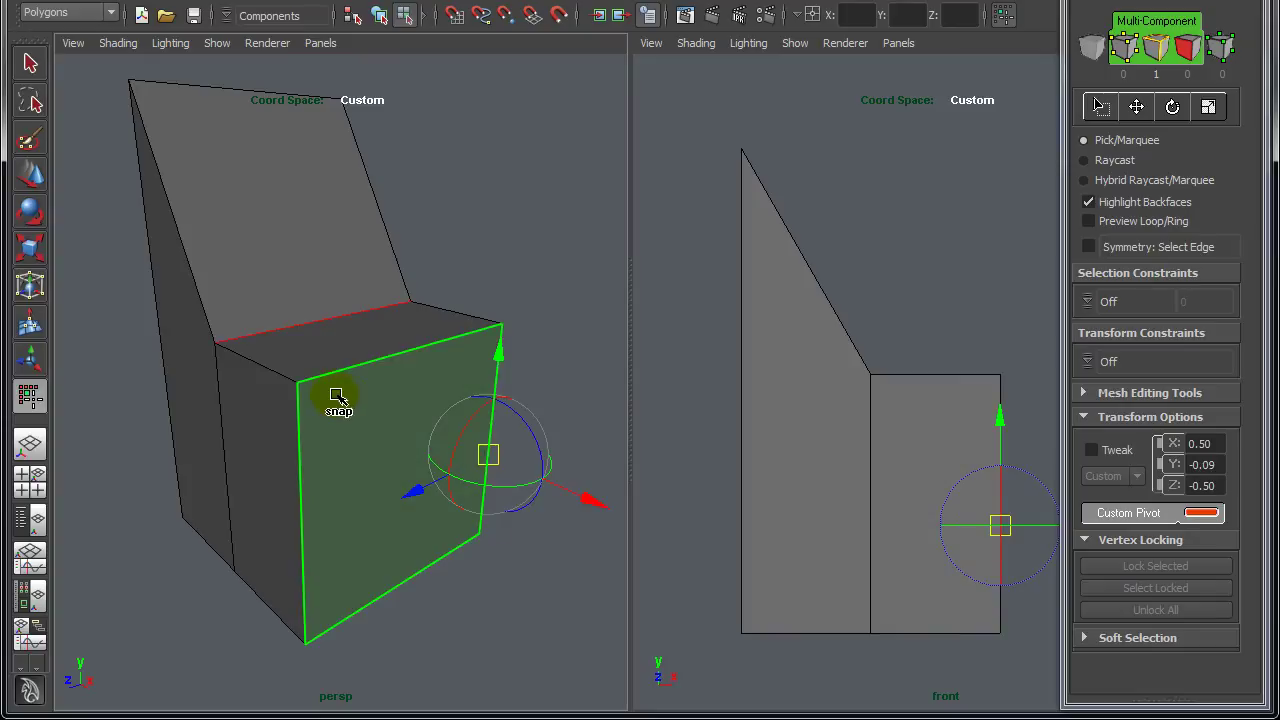
pyautogui.moveTo(352, 402); pyautogui.dragTo(386, 420)
pyautogui.keyDown('alt'); pyautogui.moveTo(568, 310); pyautogui.dragTo(588, 362, button='middle'); pyautogui.keyUp('alt')
pyautogui.click(571, 309)
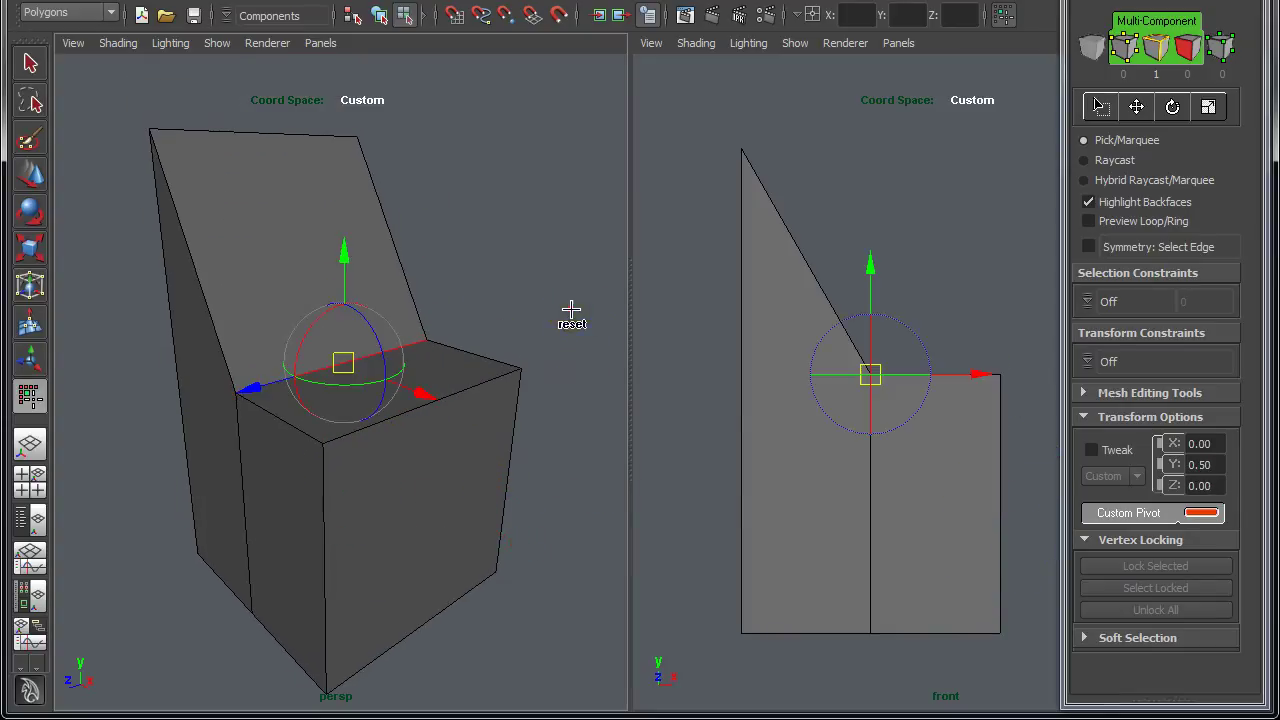
# Snap the pivot to the block's front face and reset it to the selected edge
pyautogui.keyDown('alt'); pyautogui.moveTo(579, 378); pyautogui.dragTo(566, 380); pyautogui.keyUp('alt')
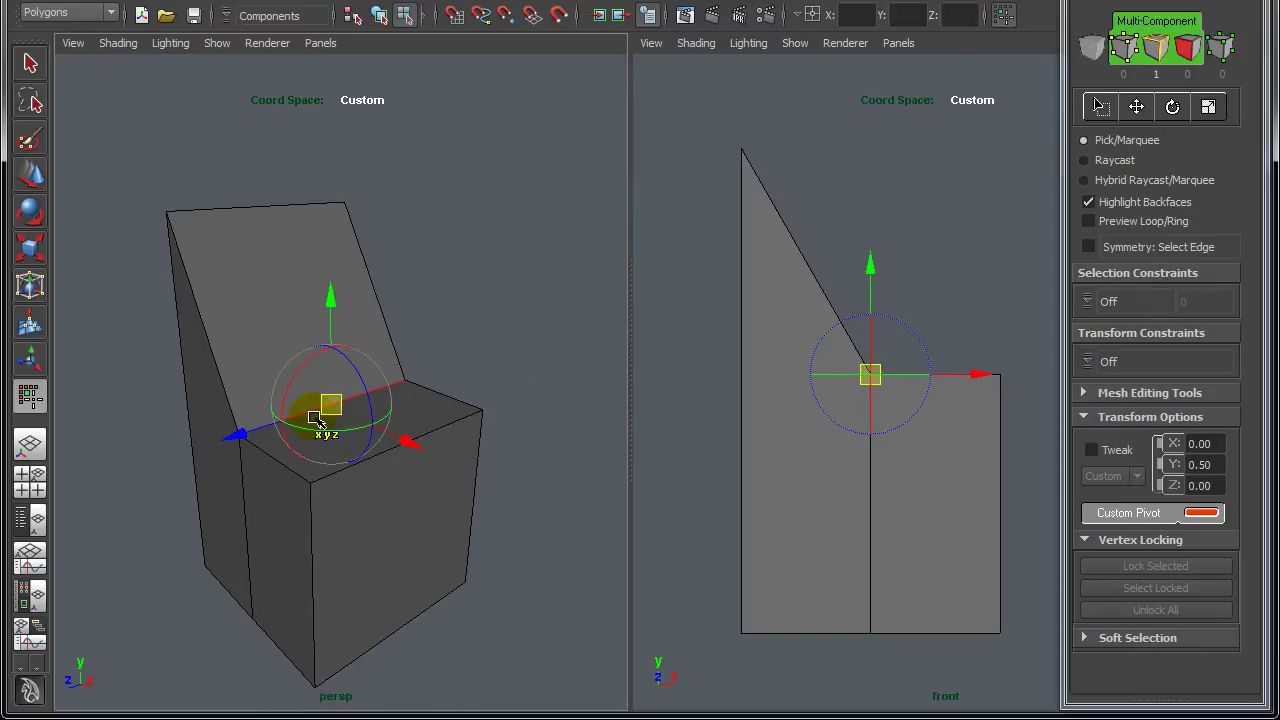
pyautogui.keyDown('alt'); pyautogui.moveTo(555, 420); pyautogui.dragTo(455, 427); pyautogui.keyUp('alt')
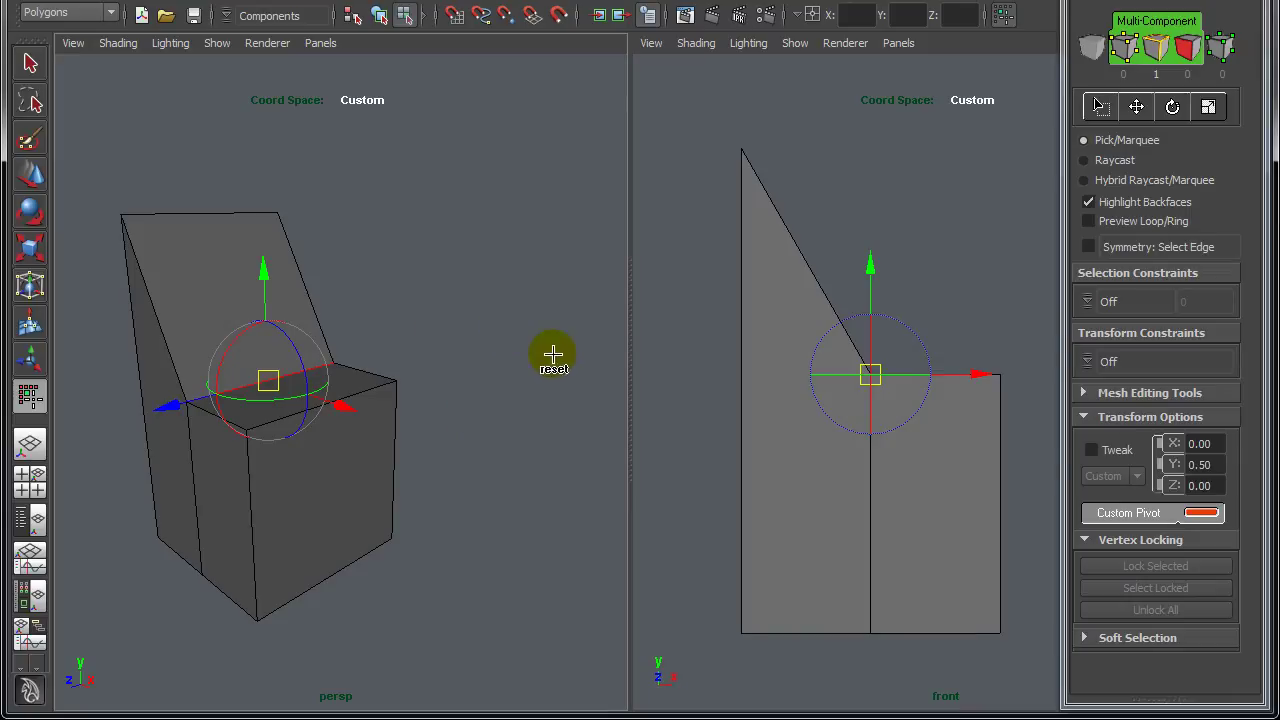
pyautogui.click(352, 507)
pyautogui.click(556, 367)
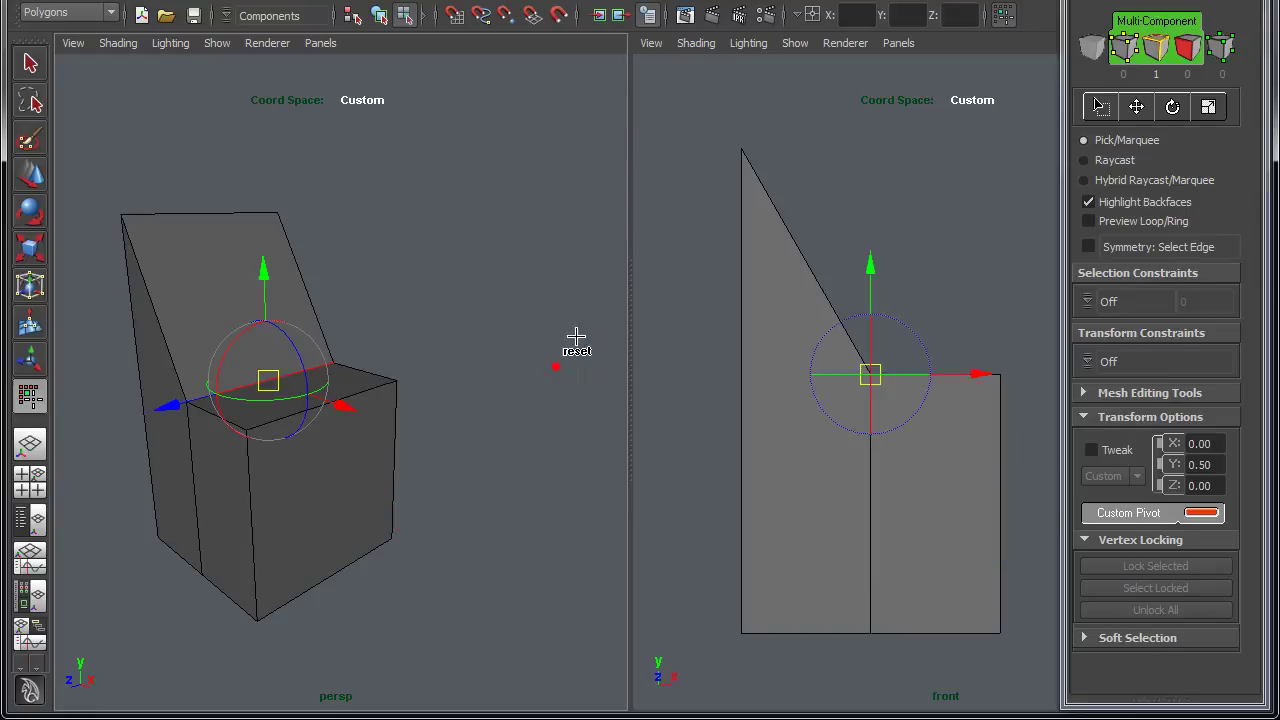
pyautogui.keyDown('alt'); pyautogui.moveTo(458, 343); pyautogui.dragTo(511, 331, button='middle'); pyautogui.keyUp('alt')
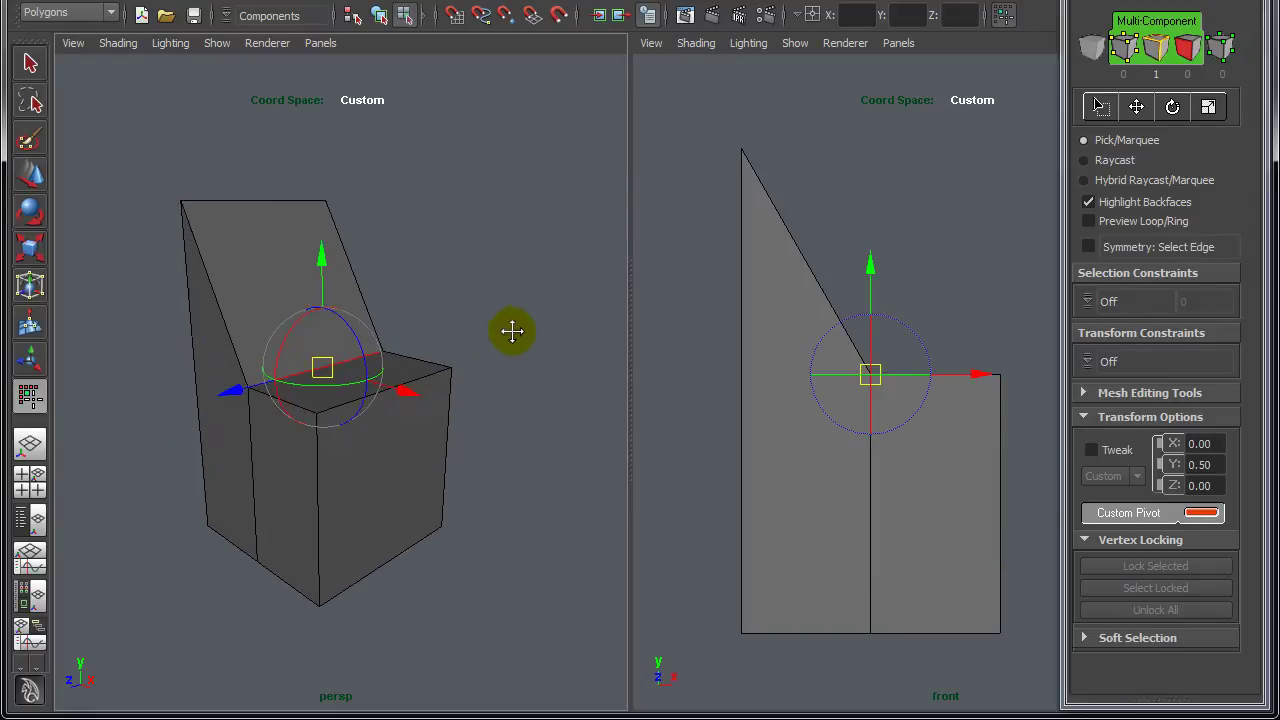
pyautogui.keyDown('alt'); pyautogui.moveTo(514, 332); pyautogui.dragTo(544, 276, button='right'); pyautogui.keyUp('alt')
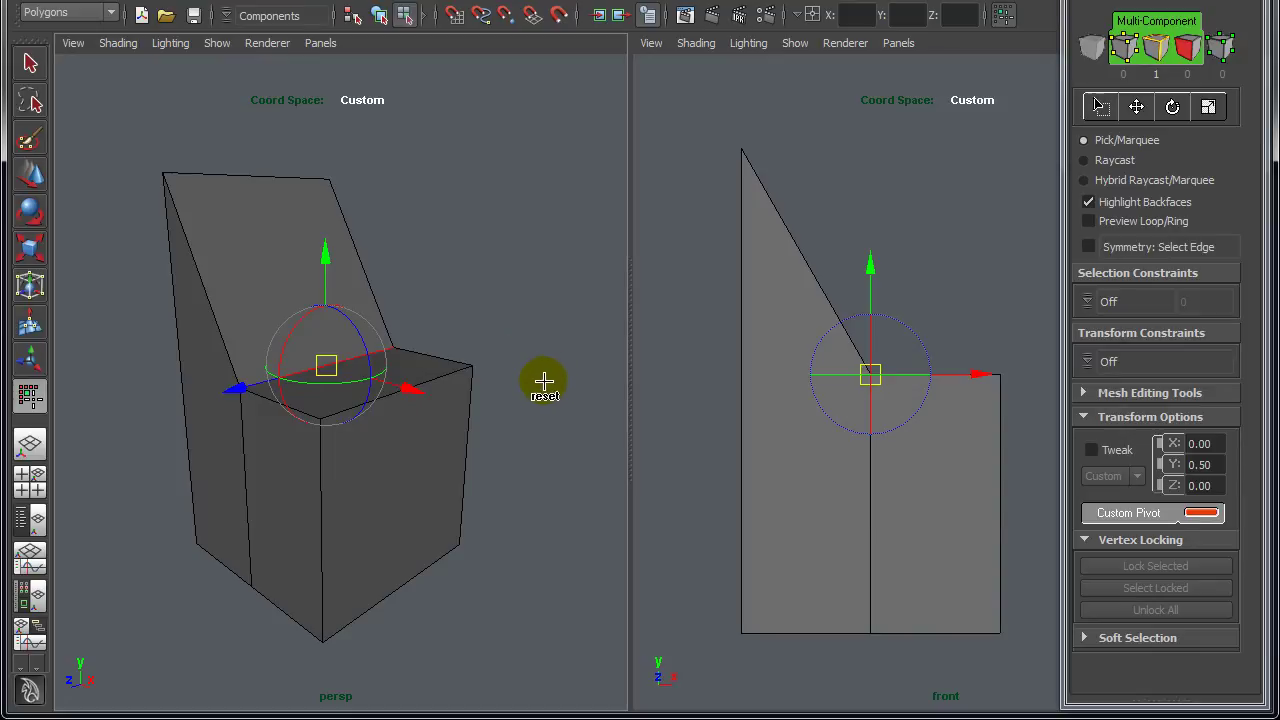
pyautogui.keyDown('alt'); pyautogui.moveTo(556, 367); pyautogui.dragTo(506, 364, button='right'); pyautogui.keyUp('alt')
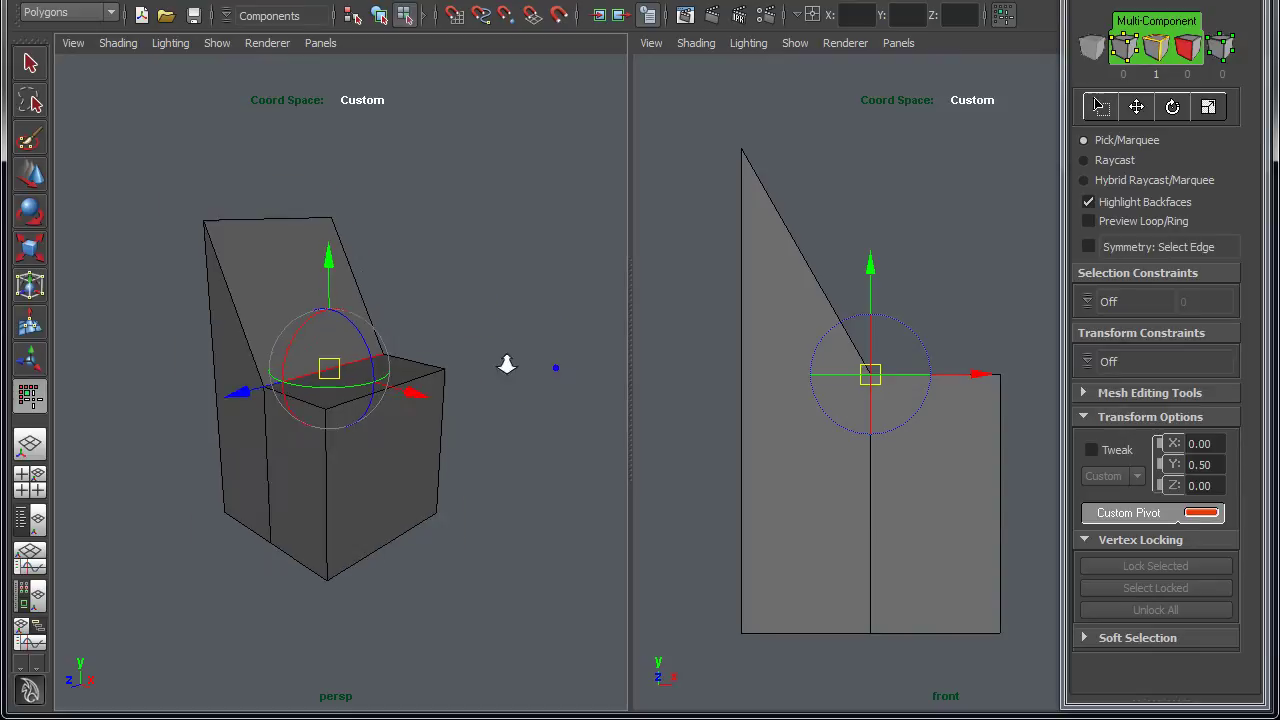
# Snap the custom pivot to the backrest's top edge and rotate it to about -44.33 around its Z axis
pyautogui.keyDown('alt'); pyautogui.moveTo(511, 347); pyautogui.dragTo(500, 360, button='middle'); pyautogui.keyUp('alt')
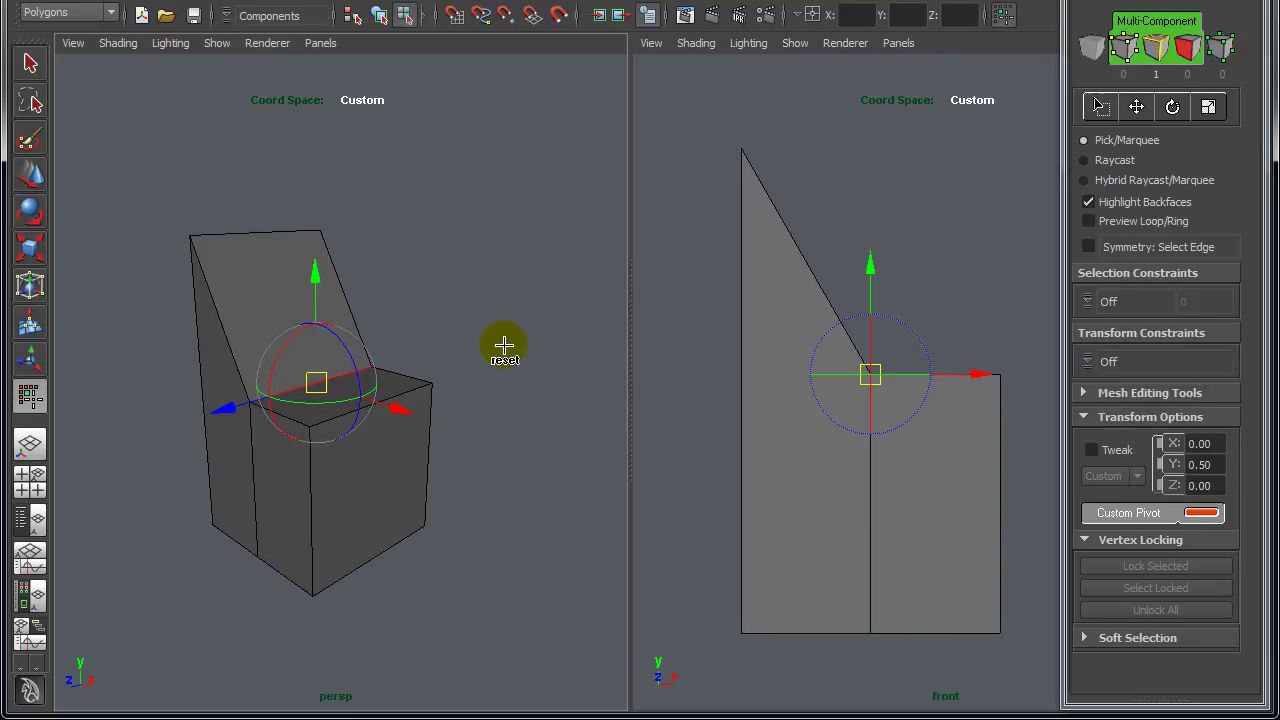
pyautogui.moveTo(303, 248); pyautogui.dragTo(270, 240)
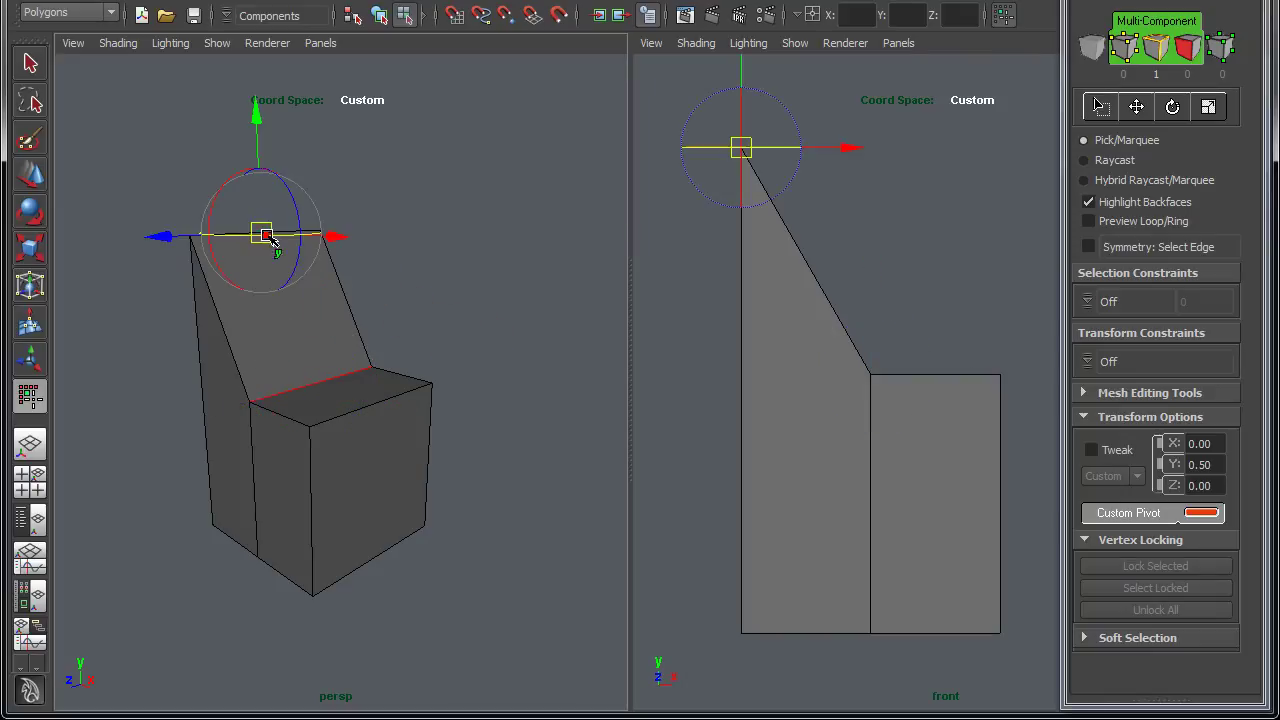
pyautogui.keyDown('alt'); pyautogui.moveTo(451, 409); pyautogui.dragTo(503, 421, button='right'); pyautogui.keyUp('alt')
pyautogui.keyDown('alt'); pyautogui.moveTo(514, 328); pyautogui.dragTo(530, 375); pyautogui.keyUp('alt')
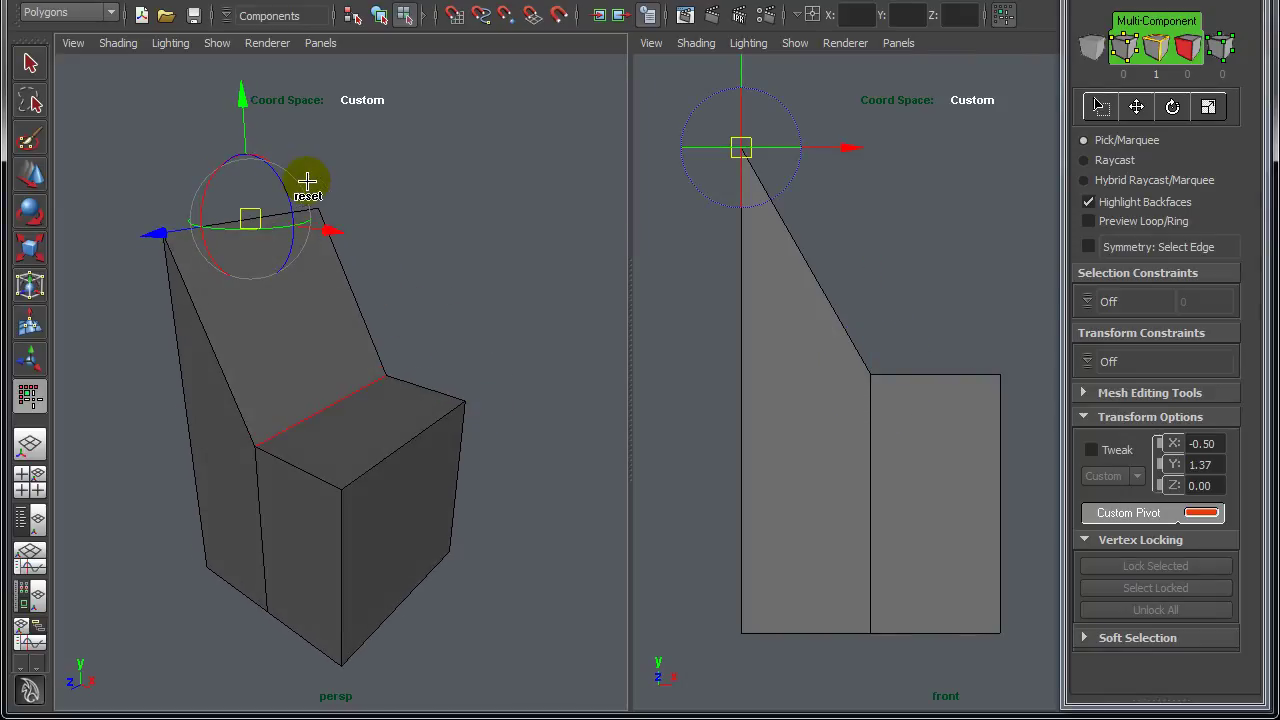
pyautogui.moveTo(281, 179); pyautogui.dragTo(317, 311)
pyautogui.keyDown('alt'); pyautogui.moveTo(504, 361); pyautogui.dragTo(511, 325); pyautogui.keyUp('alt')
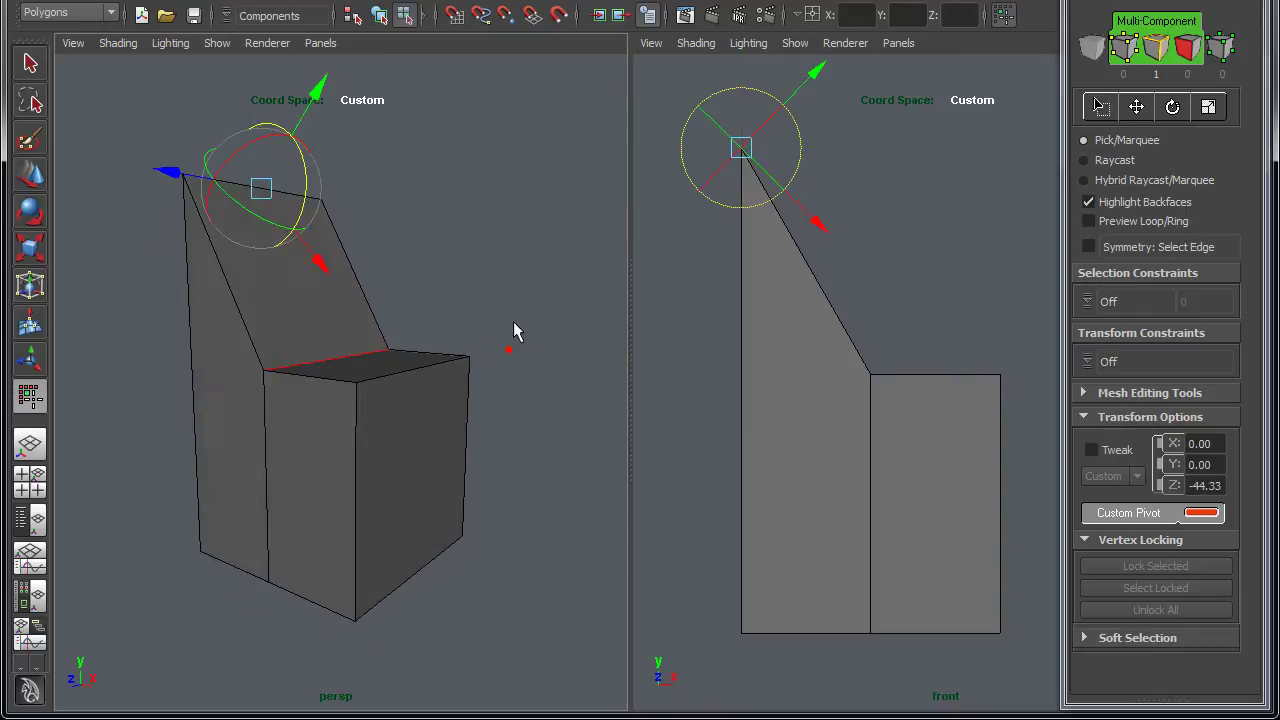
pyautogui.keyDown('alt'); pyautogui.moveTo(512, 323); pyautogui.dragTo(419, 315, button='right'); pyautogui.keyUp('alt')
pyautogui.keyDown('alt'); pyautogui.moveTo(485, 343); pyautogui.dragTo(497, 350, button='right'); pyautogui.keyUp('alt')
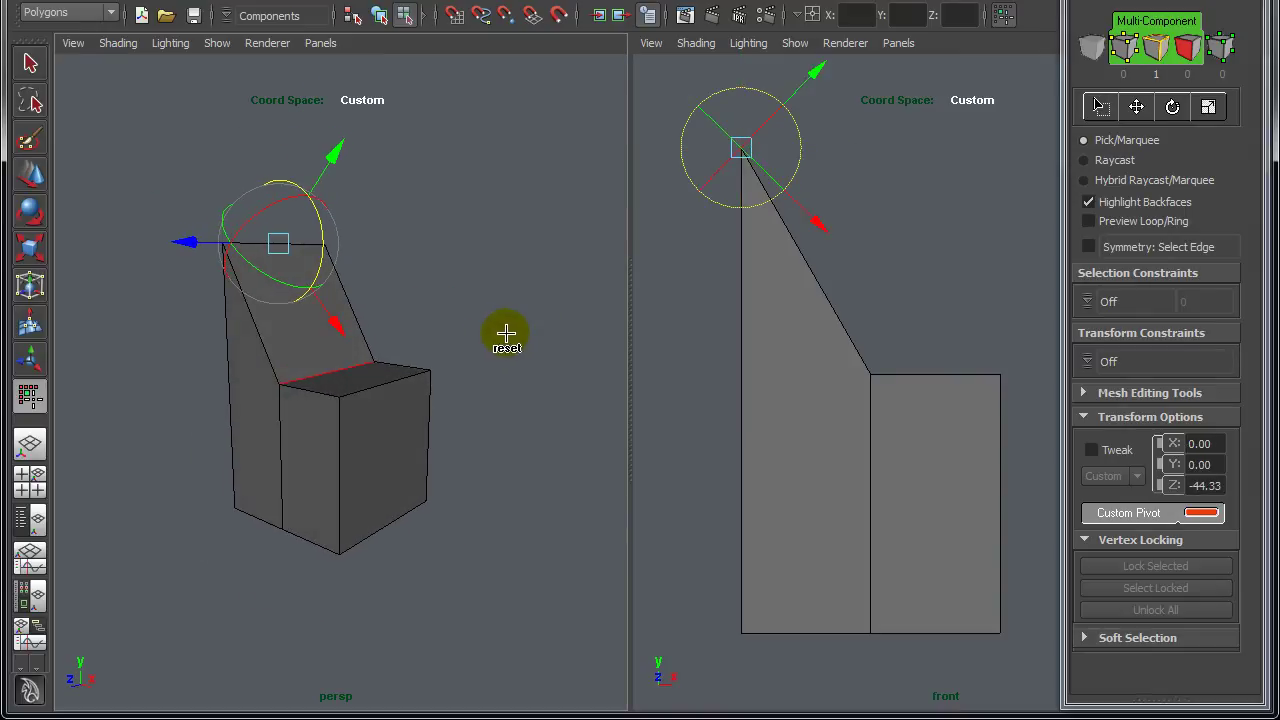
# Reset the custom pivot's position to the selected edge, and reset its orientation
pyautogui.click(553, 301)
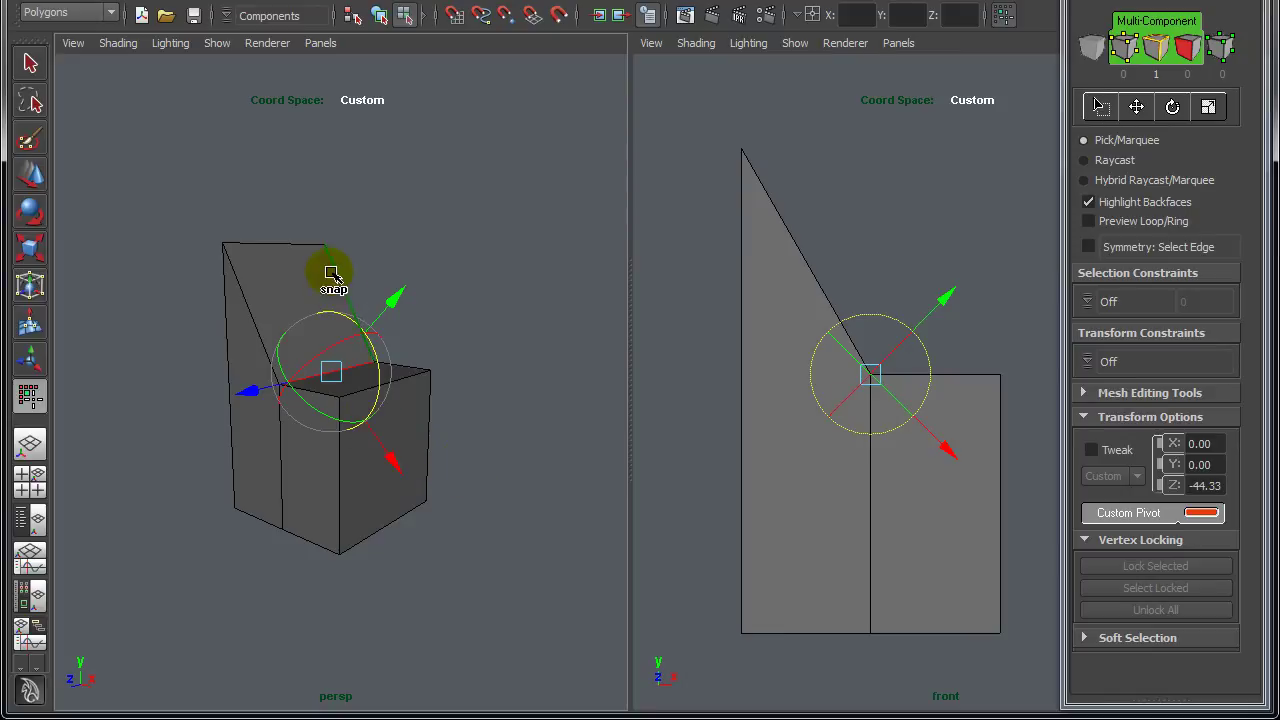
pyautogui.keyDown('alt'); pyautogui.moveTo(566, 338); pyautogui.dragTo(557, 370); pyautogui.keyUp('alt')
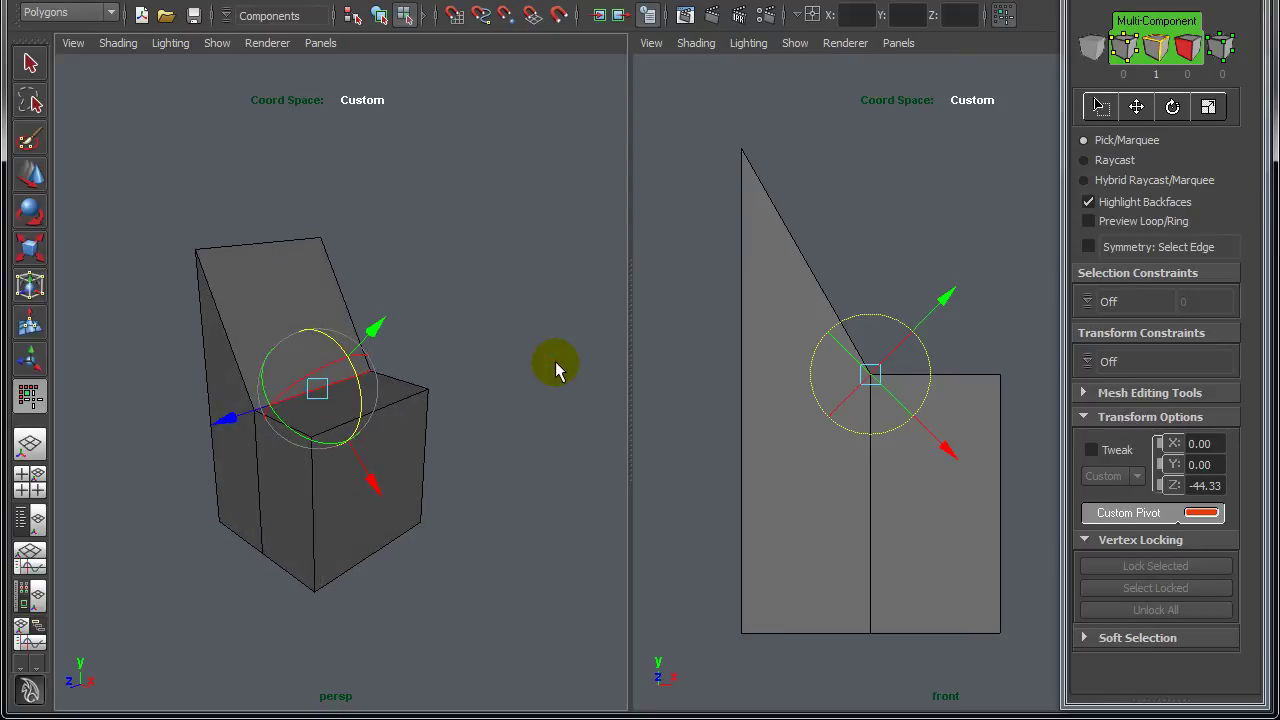
pyautogui.click(556, 363)
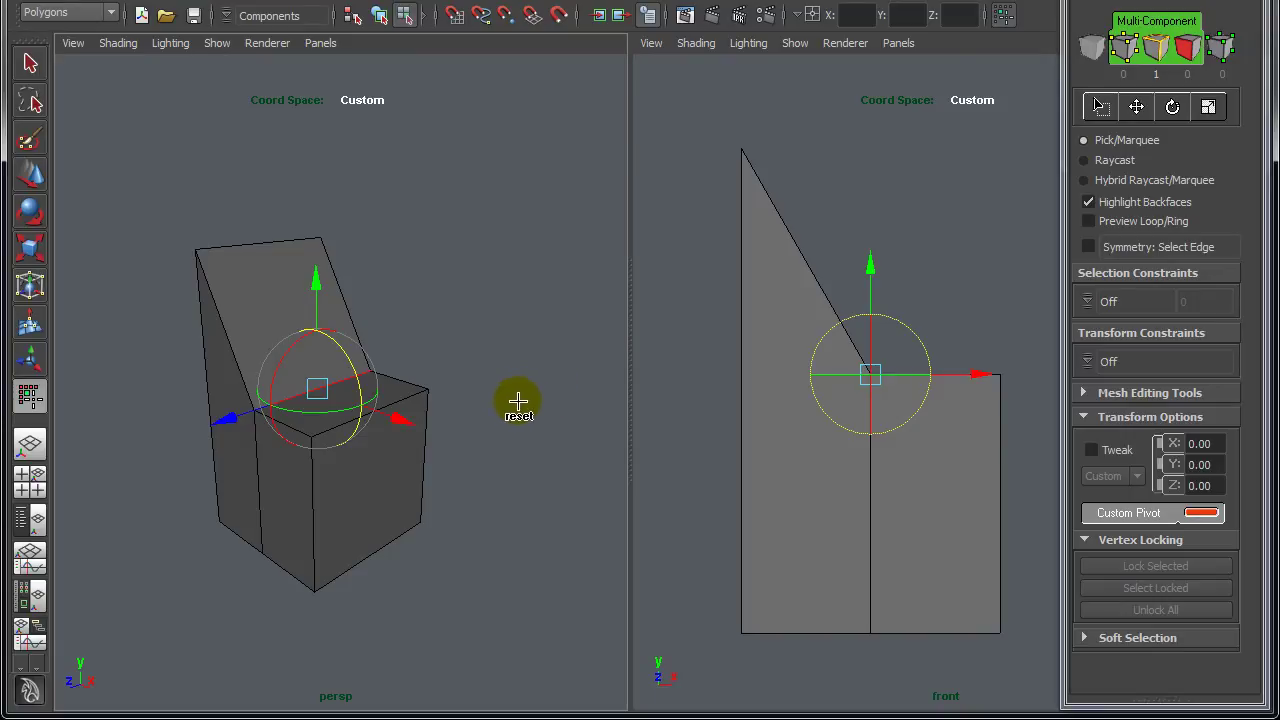
# Snap the custom pivot to the backrest's top edge and aim its X axis at the seat's front edge
pyautogui.keyDown('alt'); pyautogui.moveTo(518, 402); pyautogui.dragTo(530, 398); pyautogui.keyUp('alt')
pyautogui.click(330, 388)
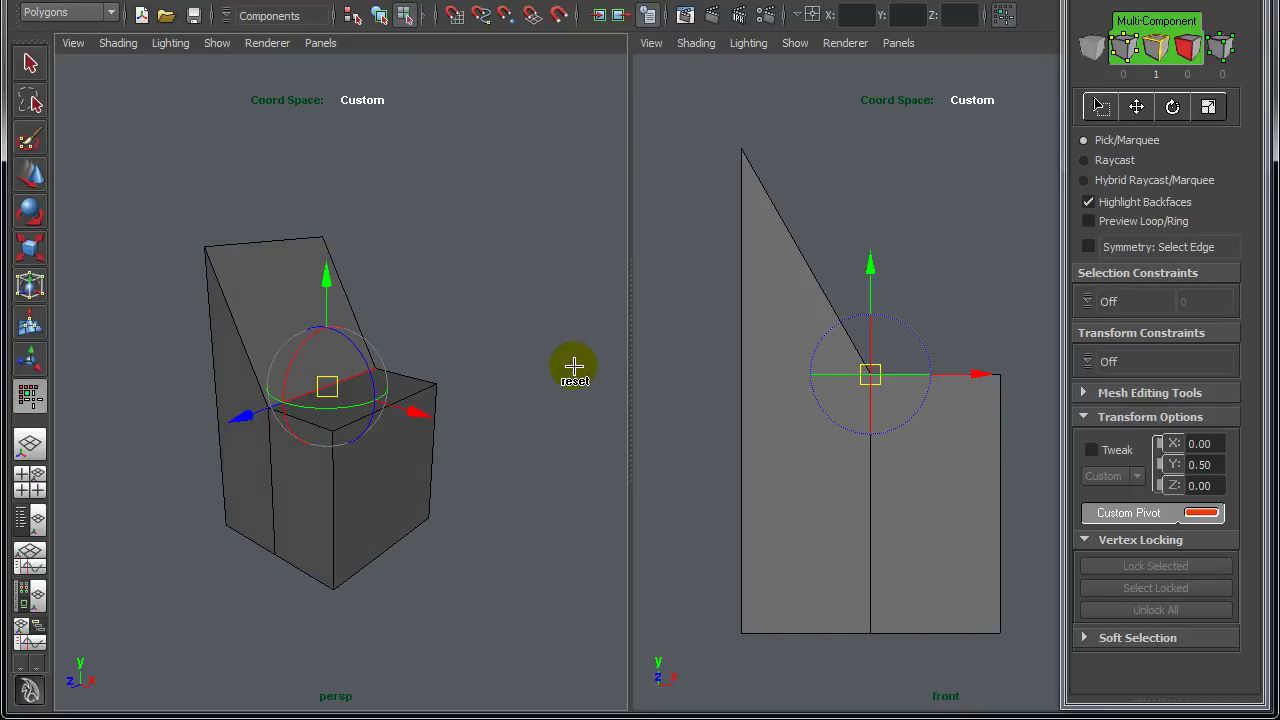
pyautogui.click(272, 245)
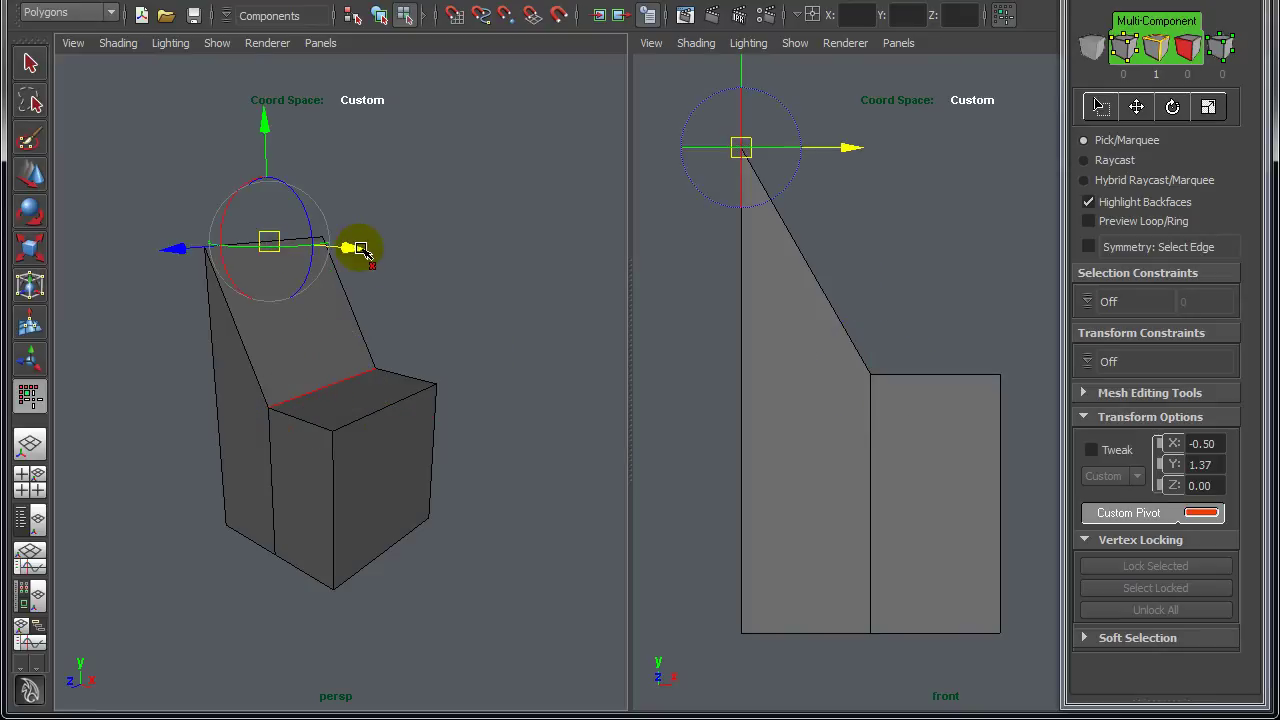
pyautogui.keyDown('alt'); pyautogui.moveTo(457, 290); pyautogui.dragTo(529, 334); pyautogui.keyUp('alt')
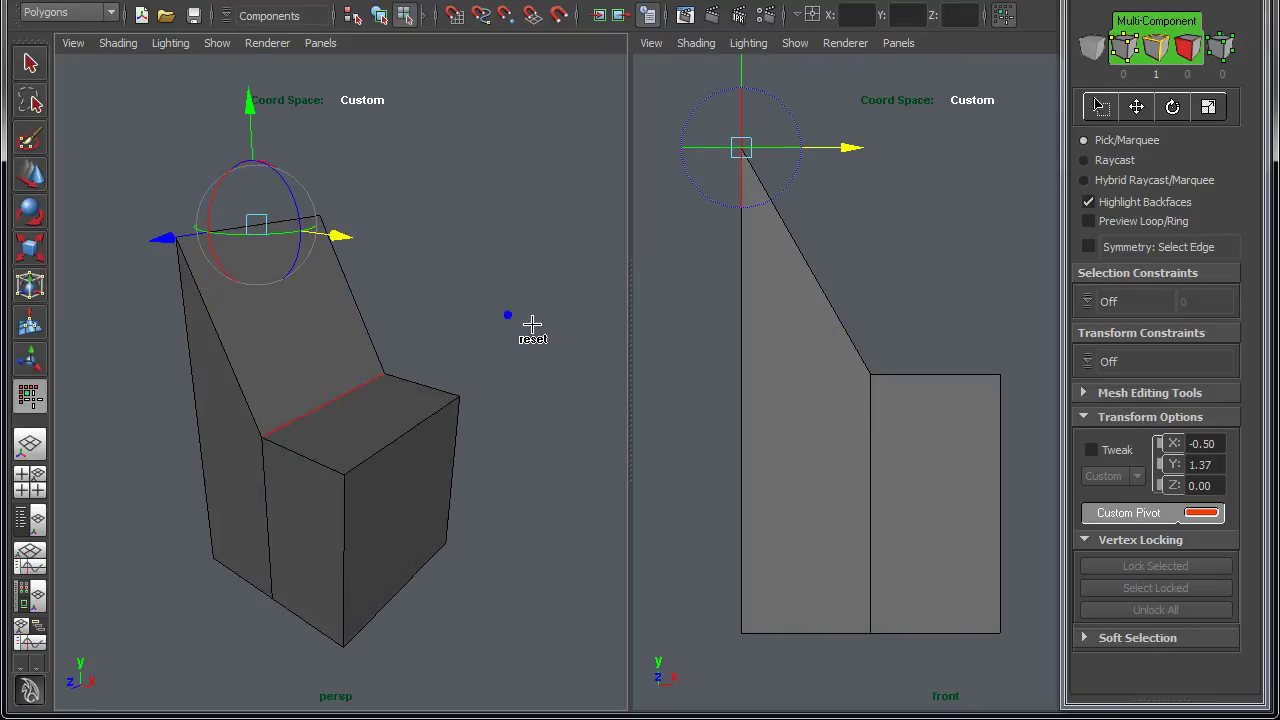
pyautogui.click(412, 437)
pyautogui.keyDown('alt'); pyautogui.moveTo(486, 414); pyautogui.dragTo(520, 354); pyautogui.keyUp('alt')
pyautogui.click(437, 407)
pyautogui.click(455, 400)
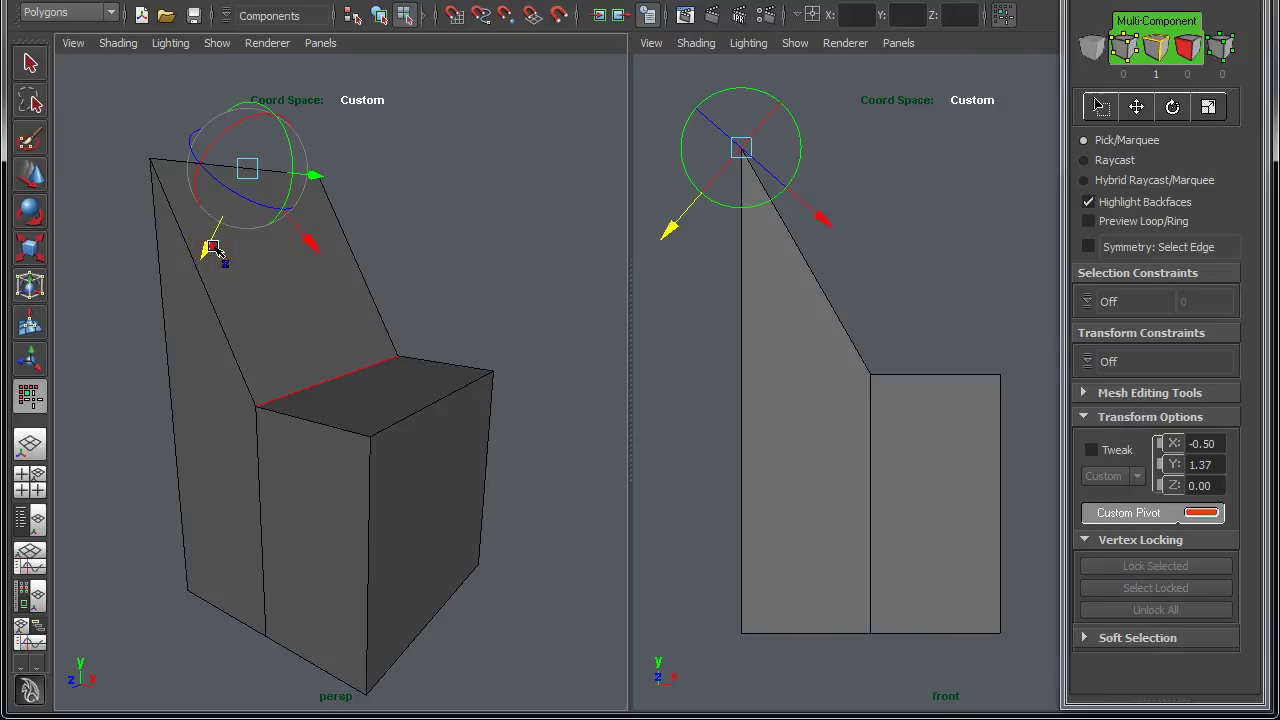
# Aim the pivot's Z axis at the seat's front edge, its corner vertex and the selected edge, and its X axis at the front edge
pyautogui.click(439, 406)
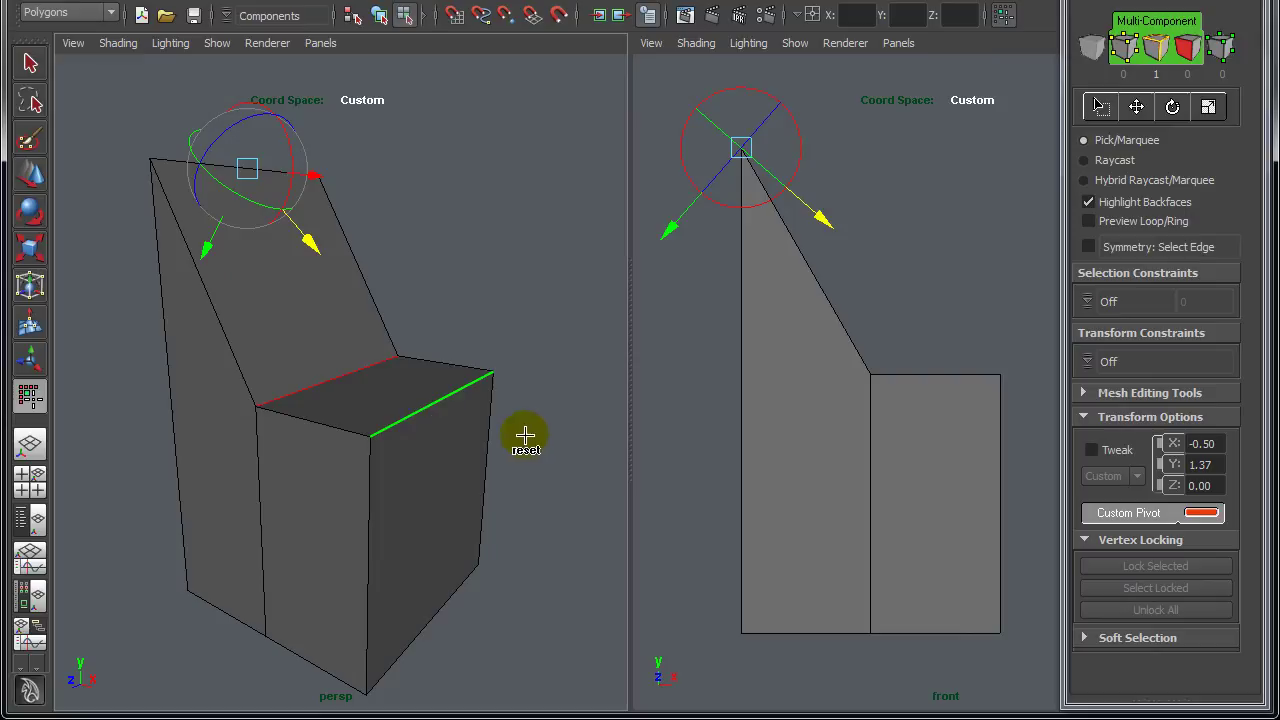
pyautogui.click(494, 373)
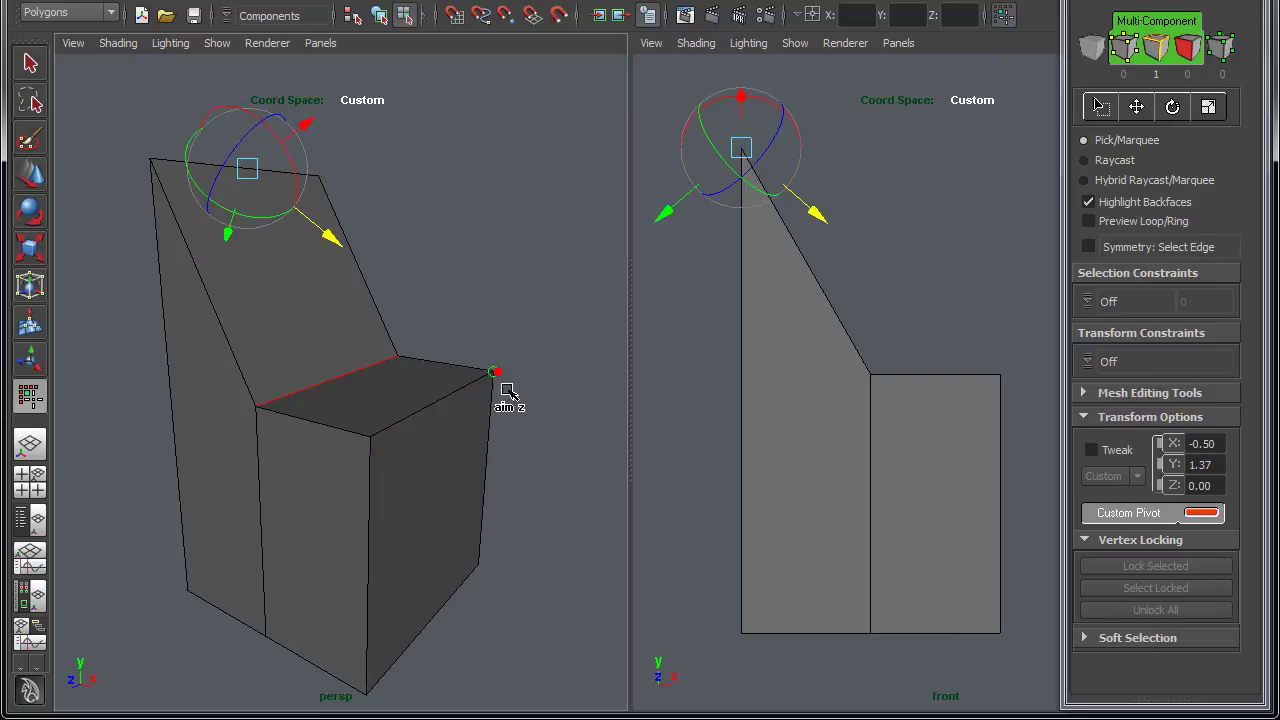
pyautogui.click(264, 408)
pyautogui.click(334, 375)
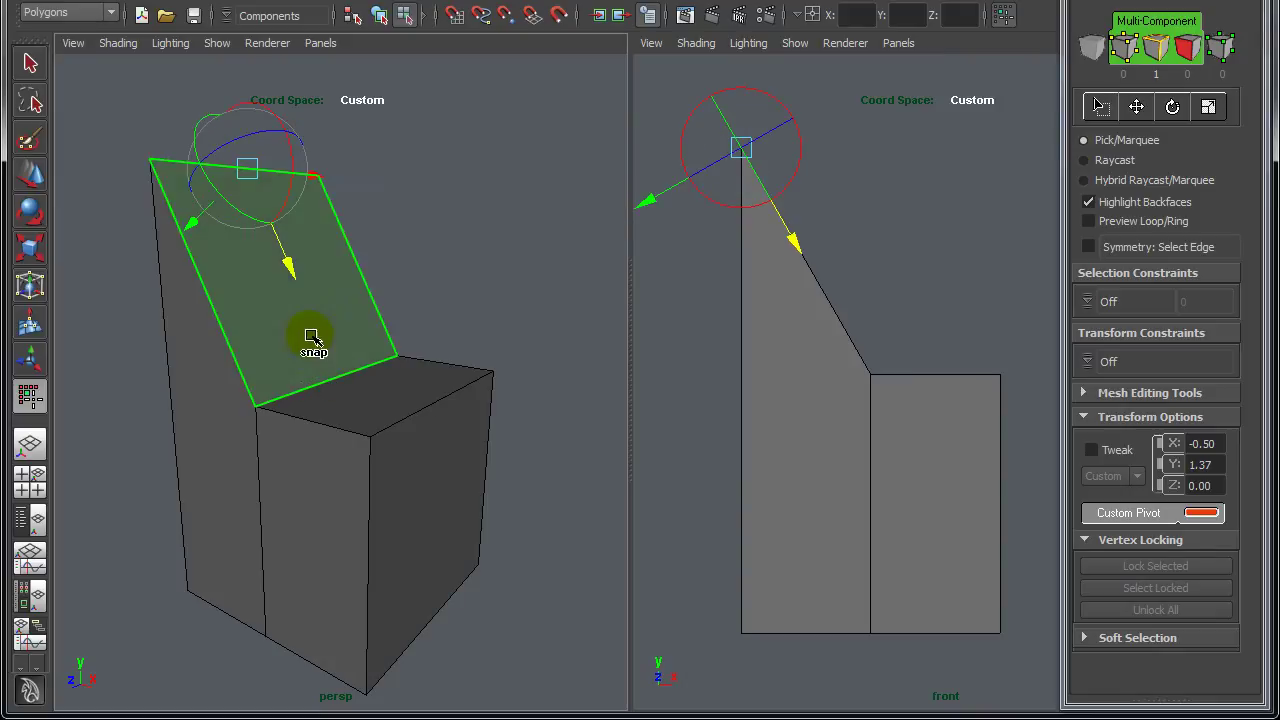
pyautogui.click(318, 175)
pyautogui.click(438, 401)
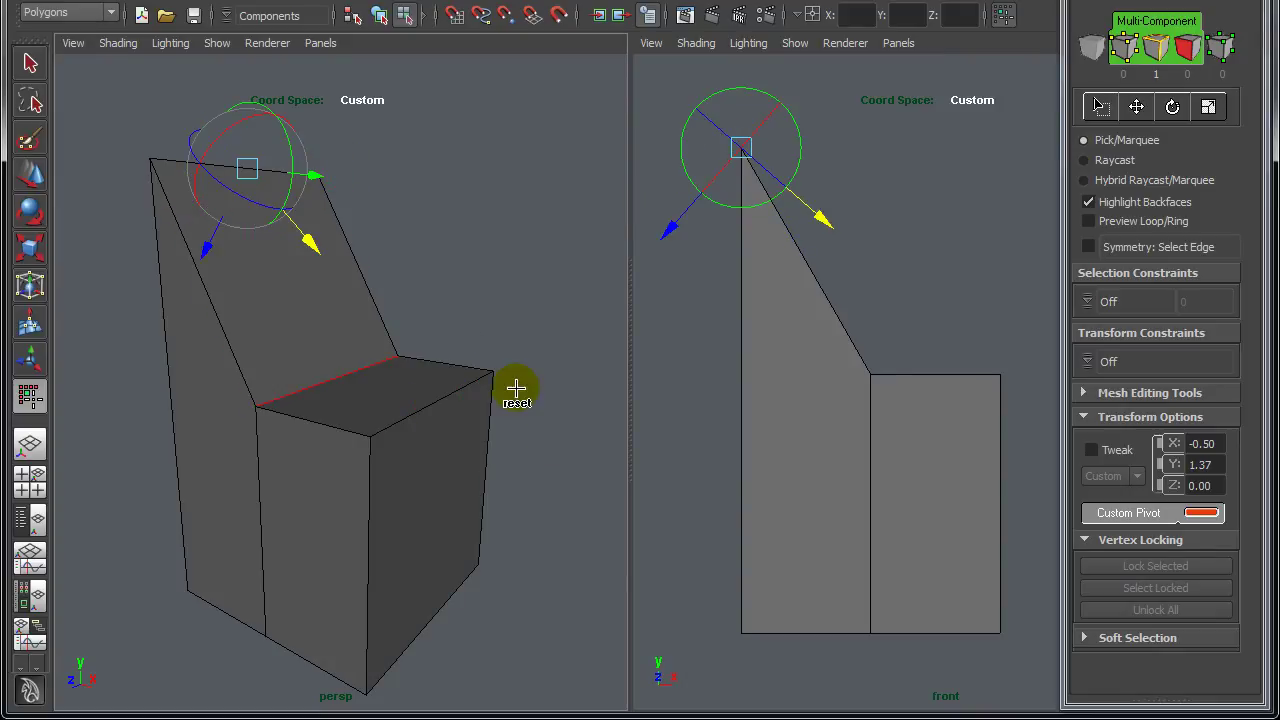
# Rotate and freely move the pivot to about X 0.22, Y 1.27, Z 0.01, and reset its orientation and position
pyautogui.click(218, 181)
pyautogui.moveTo(287, 199); pyautogui.dragTo(325, 209)
pyautogui.moveTo(260, 132); pyautogui.dragTo(384, 186)
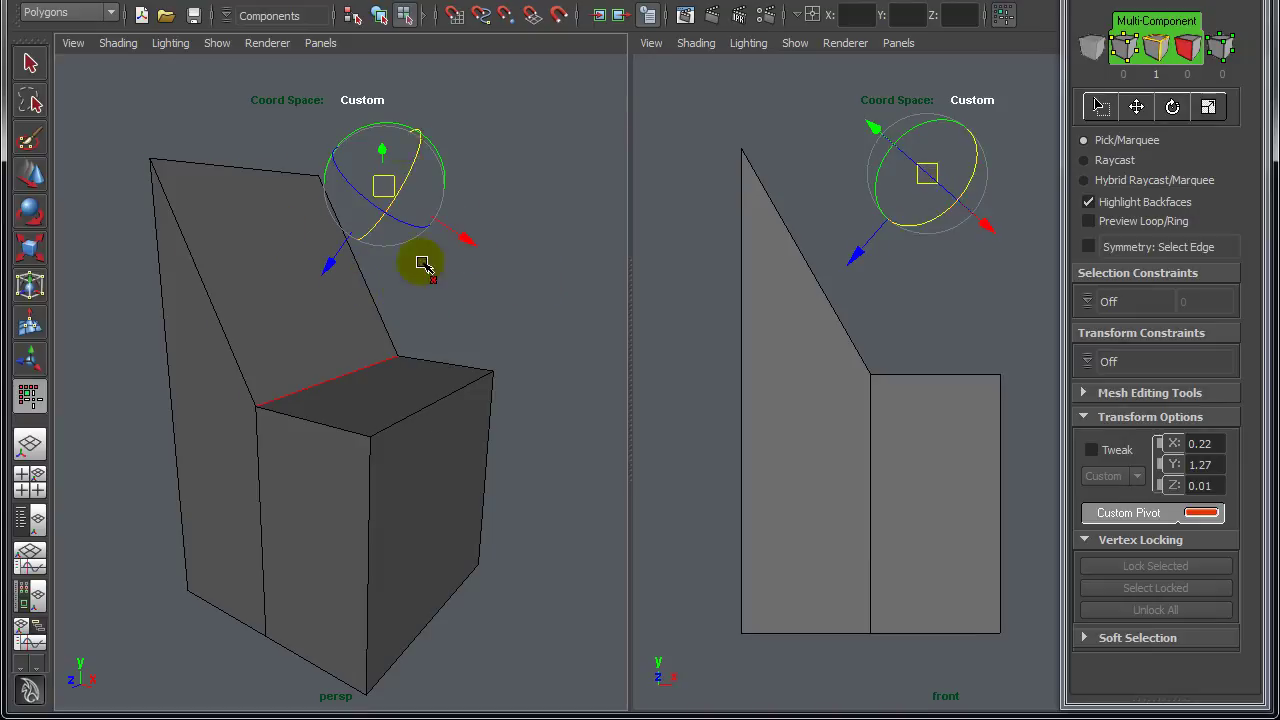
pyautogui.click(550, 293)
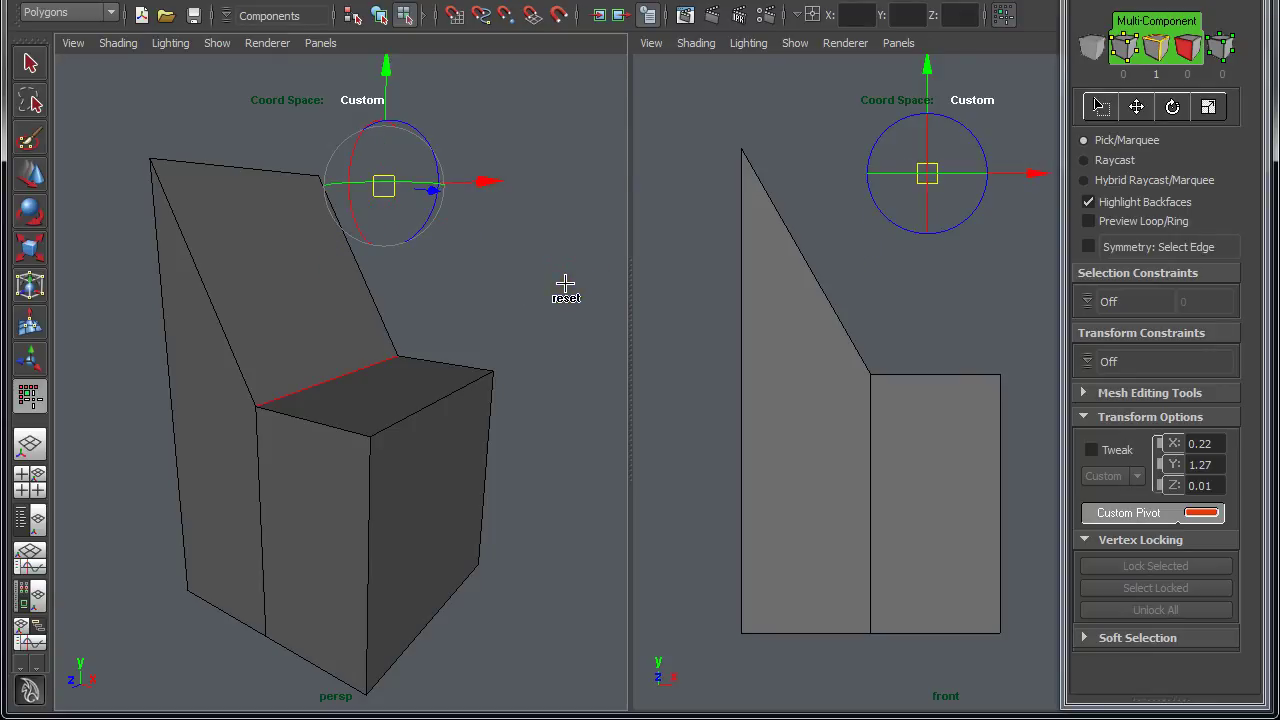
pyautogui.click(565, 284)
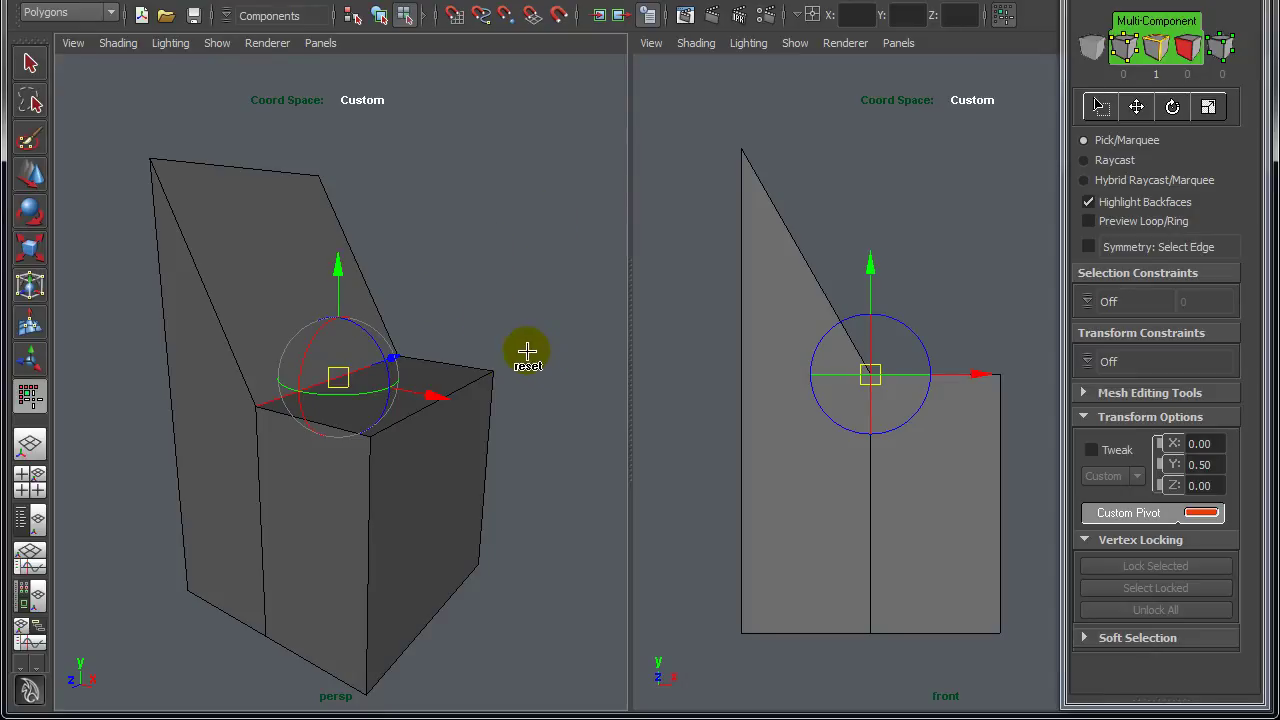
# Snap the pivot in turn to the centres of the block's different faces, ending on the sloped backrest face
pyautogui.click(264, 203)
pyautogui.click(385, 396)
pyautogui.click(420, 510)
pyautogui.click(312, 532)
pyautogui.click(223, 487)
pyautogui.click(247, 306)
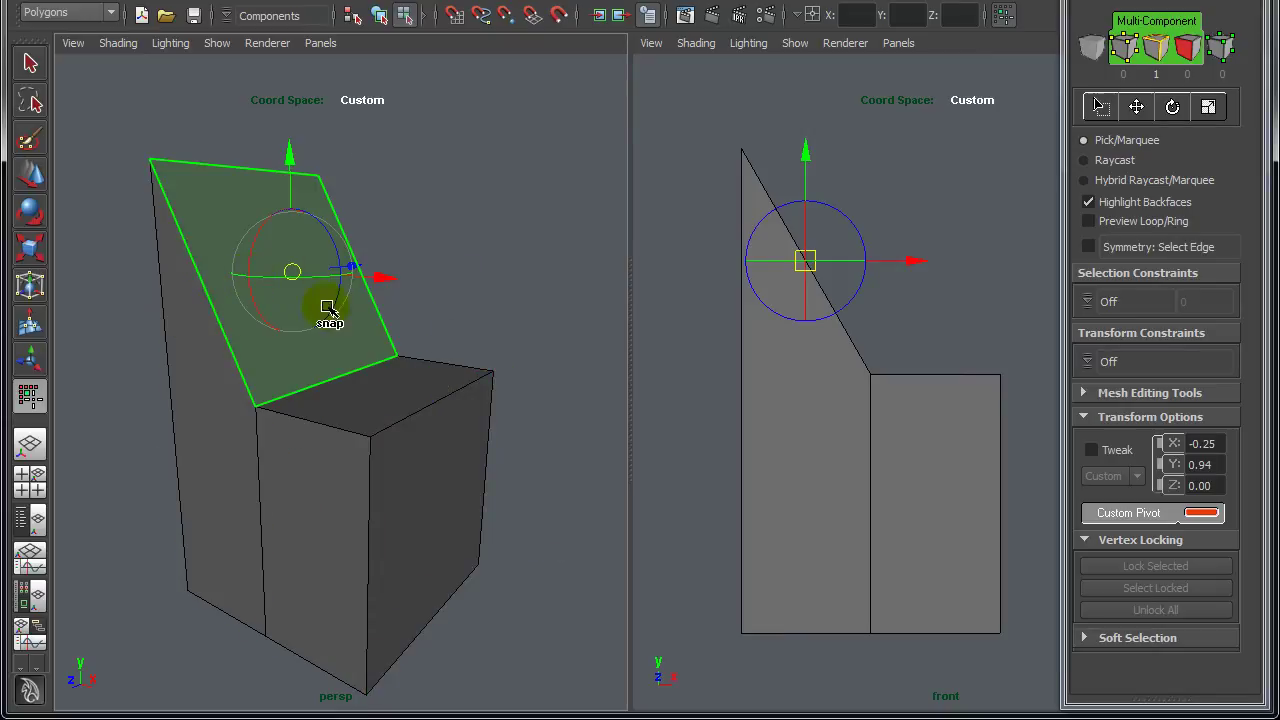
# Place the pivot just below the selected edge's near end at Y 0.45, Z 0.50, and leave pivot editing for the Move tool
pyautogui.click(253, 410)
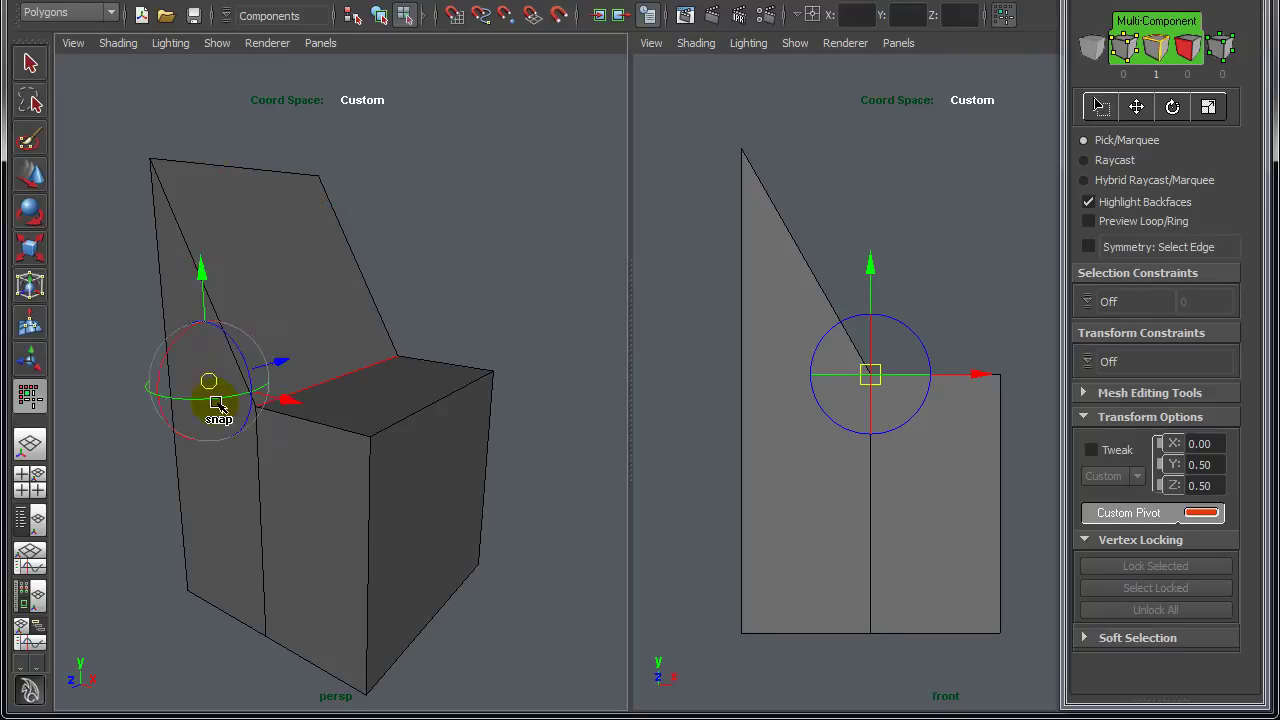
pyautogui.click(256, 420)
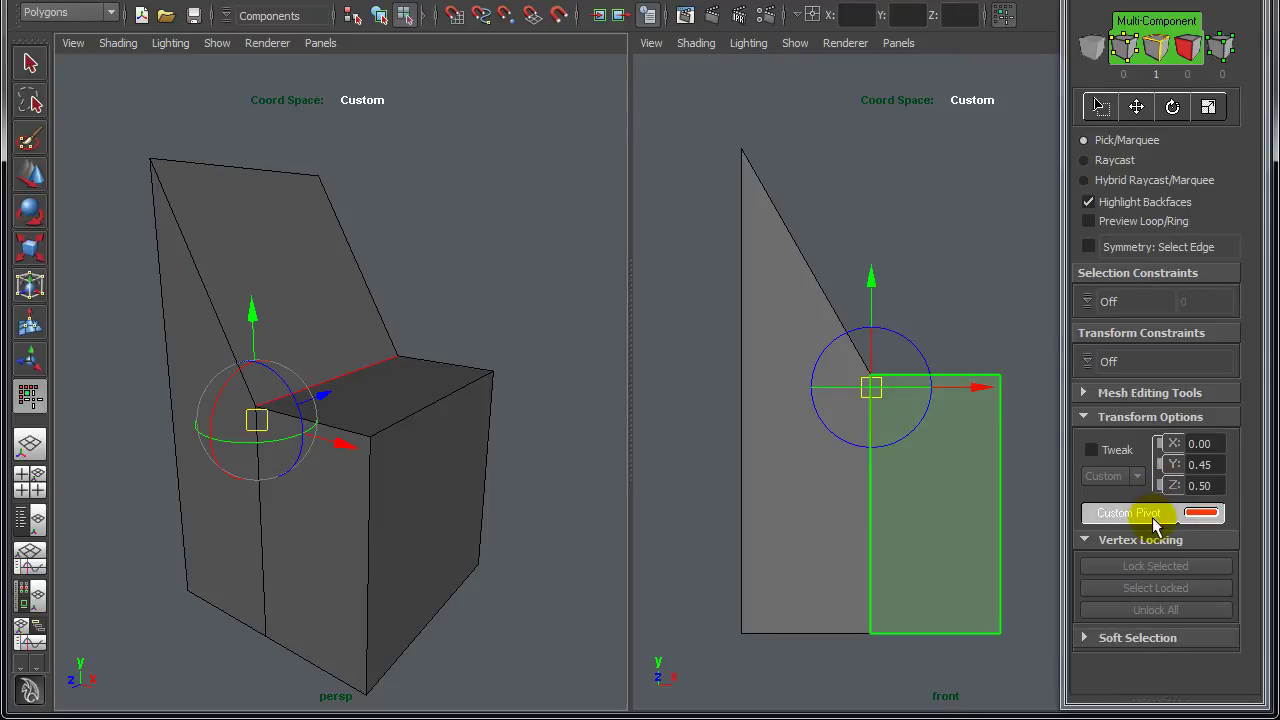
pyautogui.press('w')
# Look over the coordinate space options available for the Move tool
pyautogui.click(1111, 484)
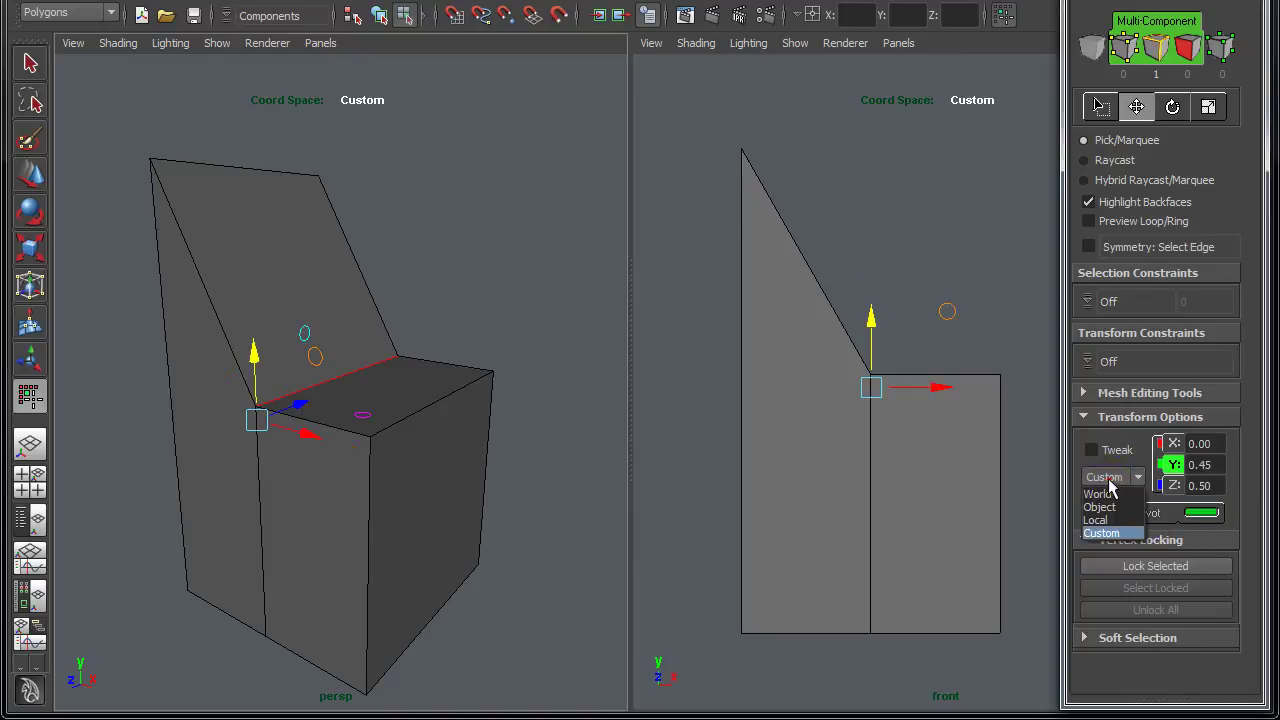
pyautogui.click(1131, 484)
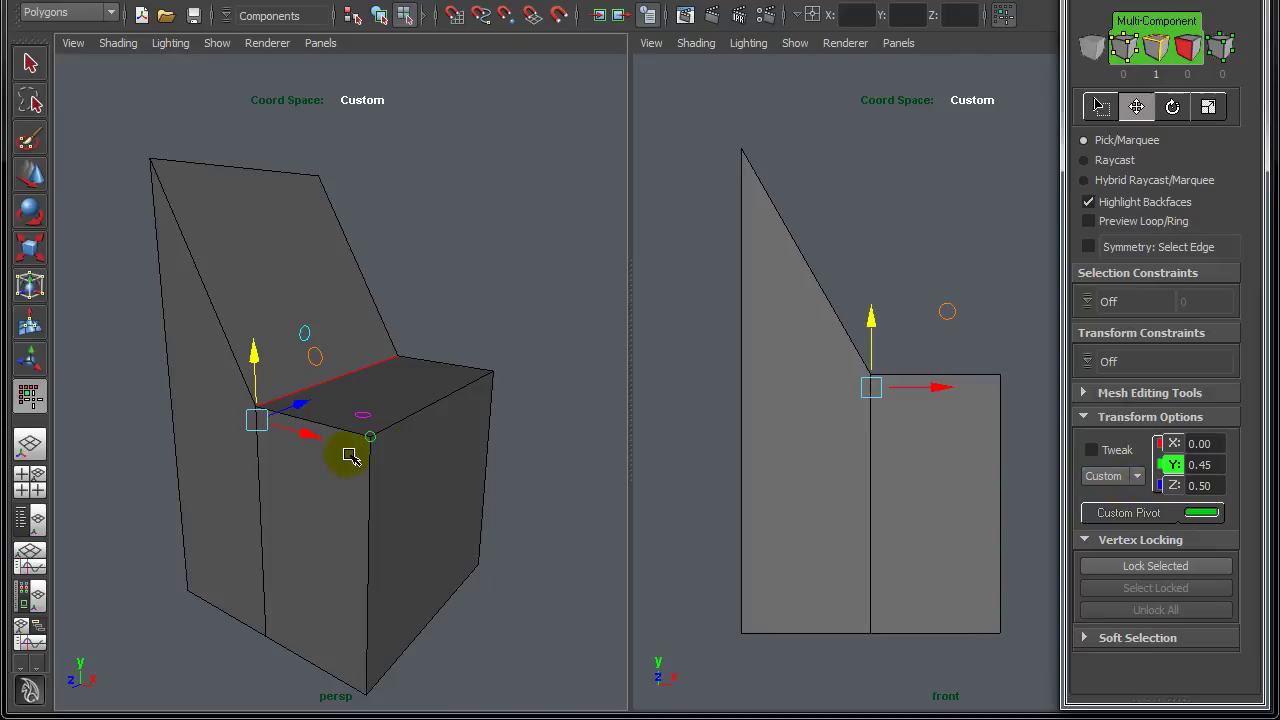
pyautogui.keyDown('alt'); pyautogui.moveTo(511, 466); pyautogui.dragTo(520, 490); pyautogui.keyUp('alt')
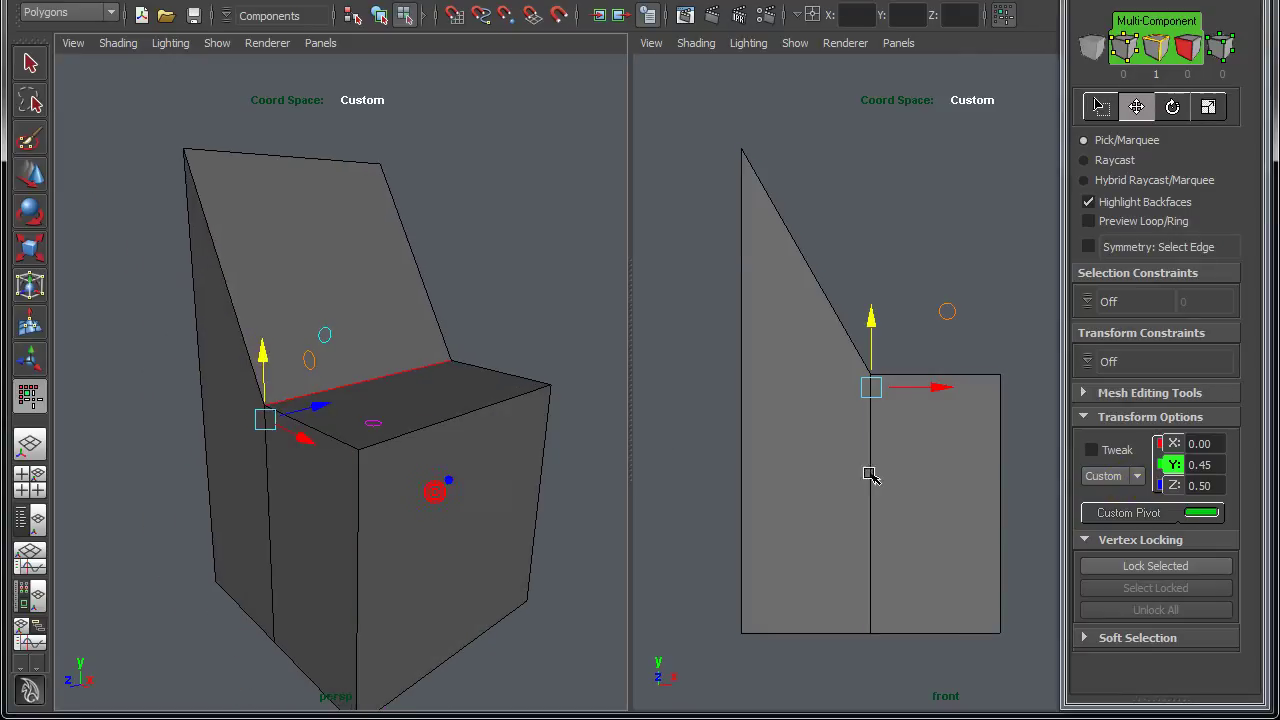
pyautogui.click(1118, 480)
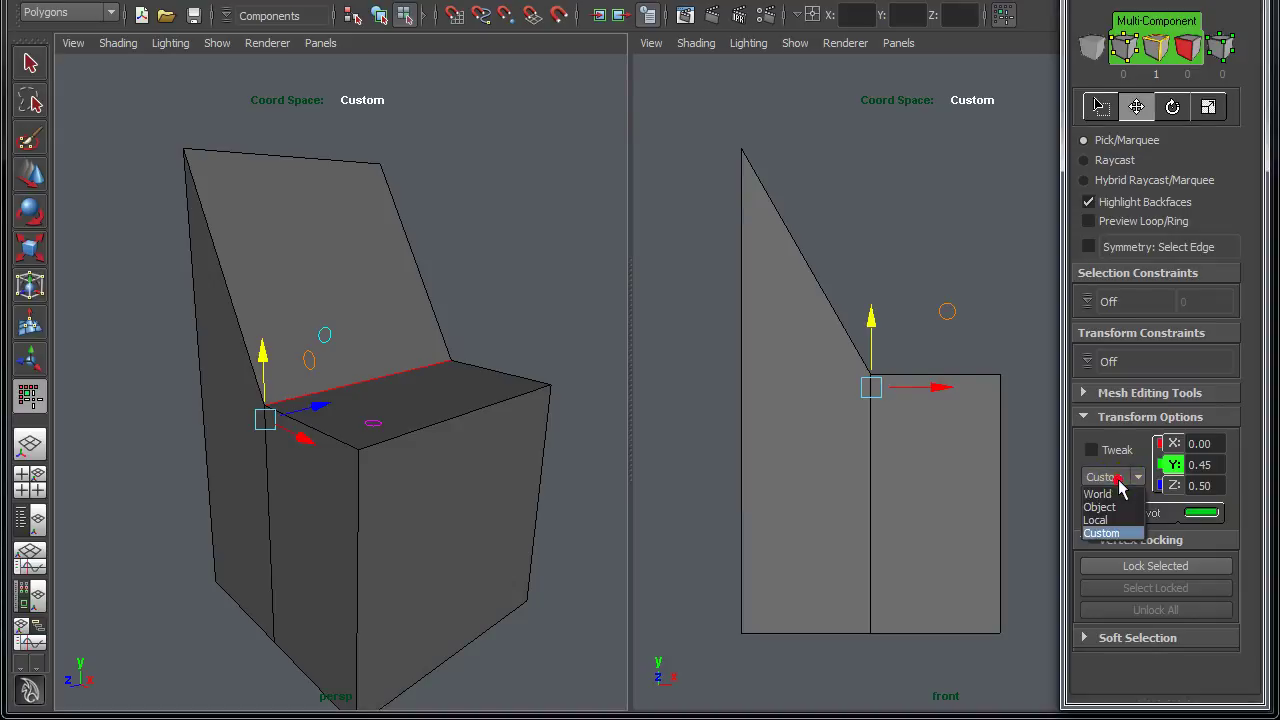
pyautogui.click(1121, 479)
# Select several of the block's edges and its front face in turn using the Custom coordinate space
pyautogui.keyDown('alt'); pyautogui.moveTo(606, 452); pyautogui.dragTo(541, 434, button='middle'); pyautogui.keyUp('alt')
pyautogui.keyDown('alt'); pyautogui.moveTo(541, 434); pyautogui.dragTo(400, 480, button='right'); pyautogui.keyUp('alt')
pyautogui.click(371, 520)
pyautogui.moveTo(450, 428); pyautogui.dragTo(384, 531)
pyautogui.moveTo(340, 252); pyautogui.dragTo(183, 269)
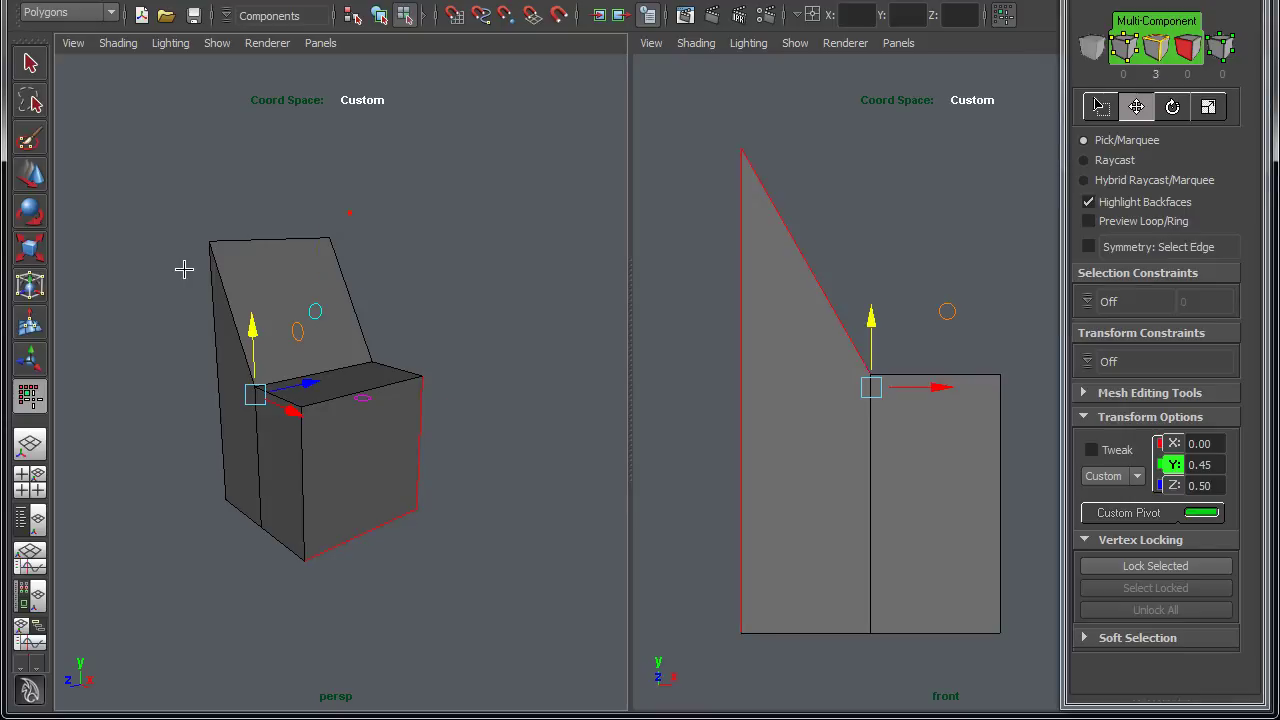
pyautogui.moveTo(462, 437); pyautogui.dragTo(291, 631)
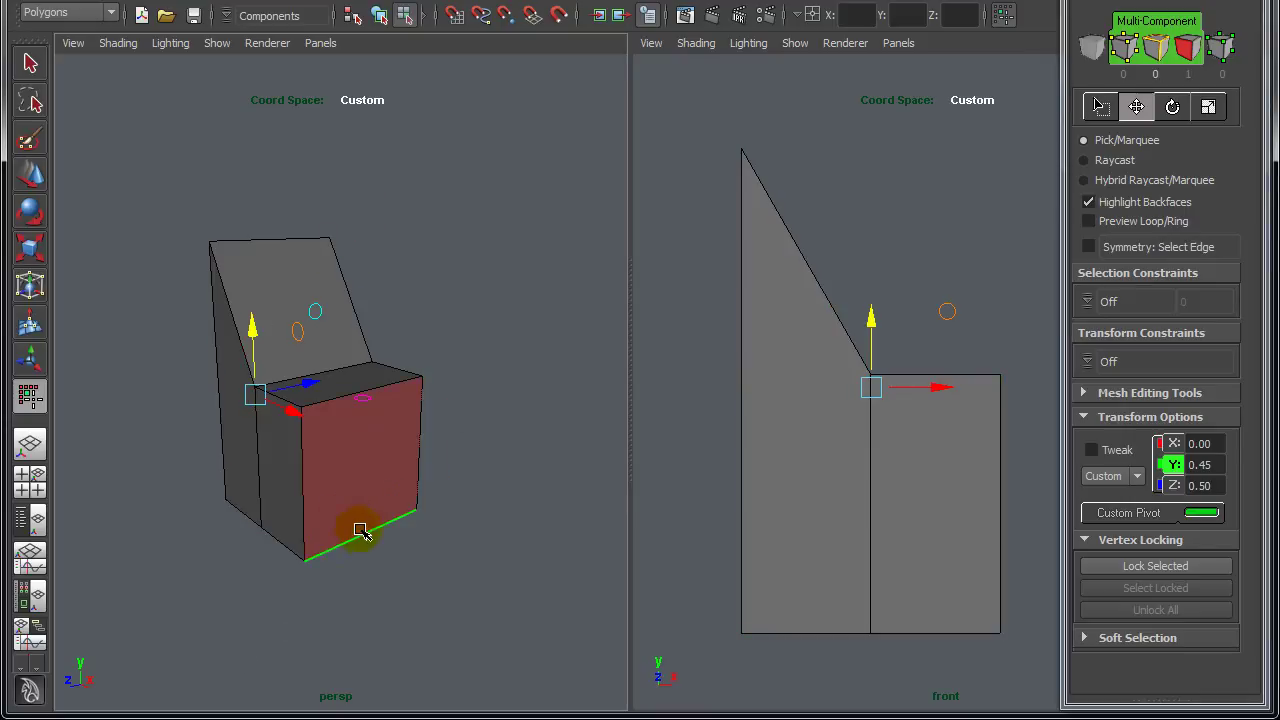
# Switch the coordinate space to World and select different faces of the block in turn, ending with the front face
pyautogui.click(1104, 482)
pyautogui.click(1109, 494)
pyautogui.keyDown('alt'); pyautogui.moveTo(182, 443); pyautogui.dragTo(227, 443, button='middle'); pyautogui.keyUp('alt')
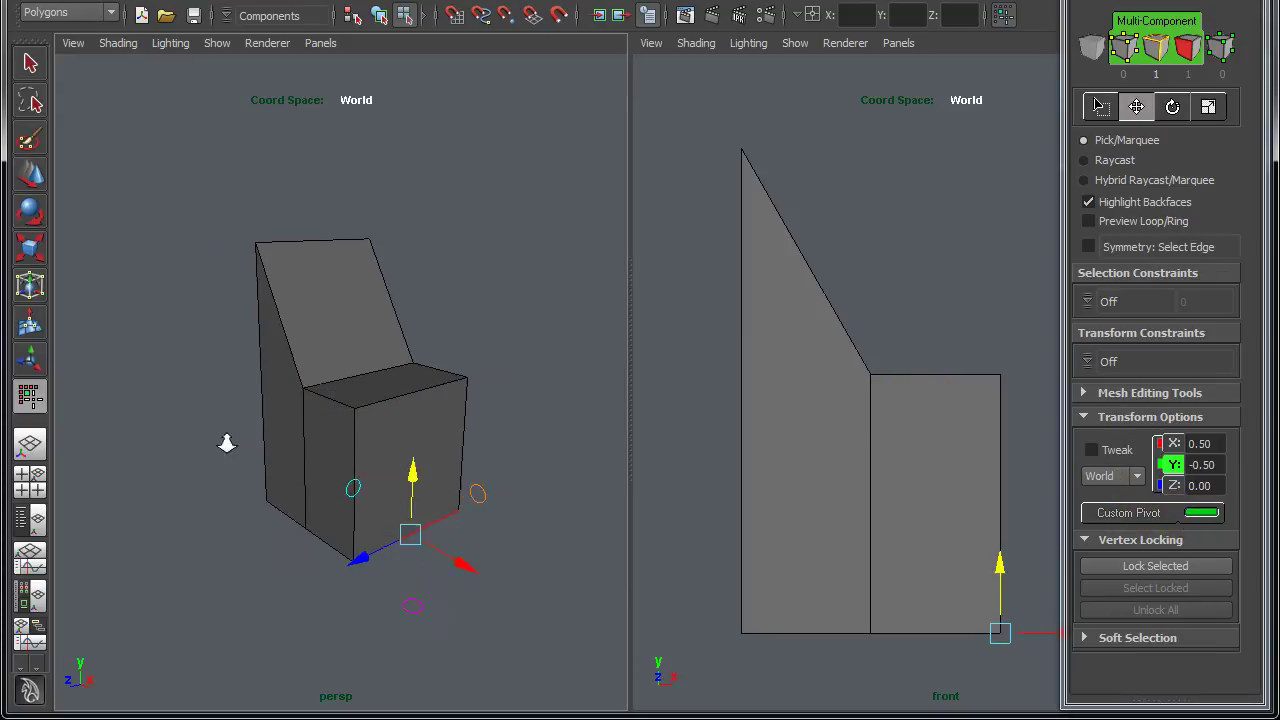
pyautogui.scroll(2, 220, 443)
pyautogui.click(337, 314)
pyautogui.click(429, 463)
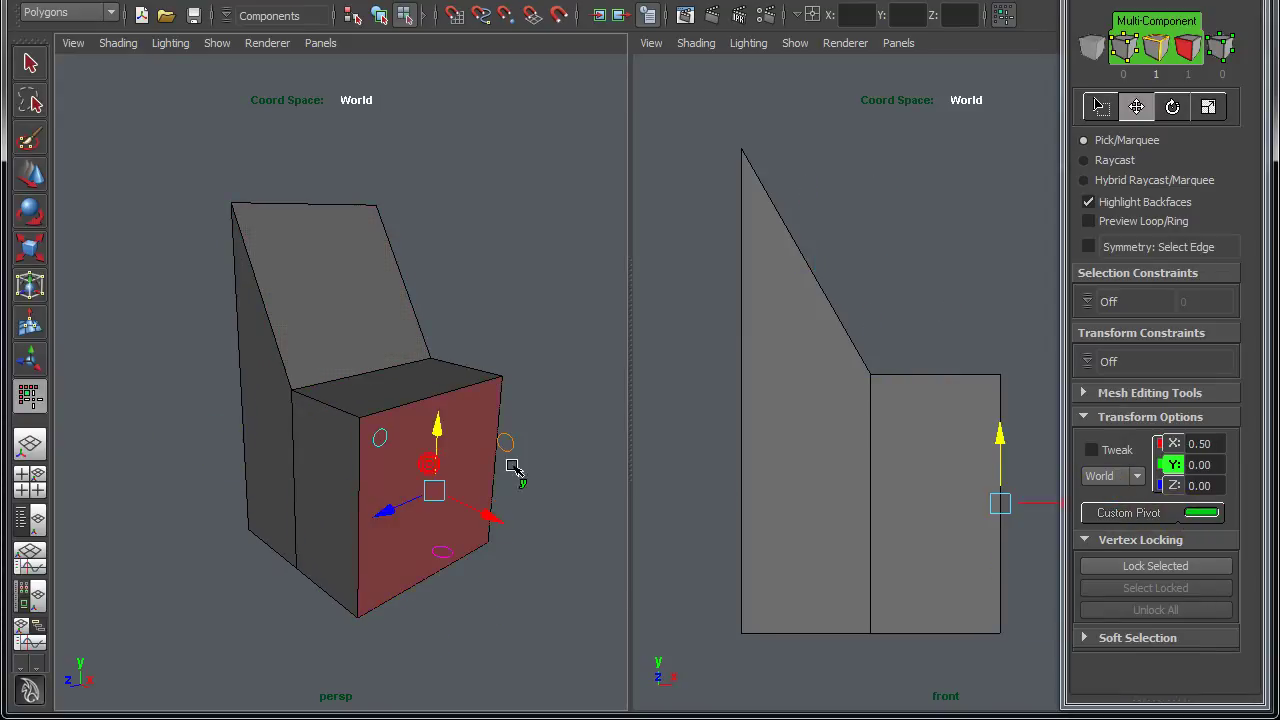
pyautogui.click(320, 486)
pyautogui.click(257, 377)
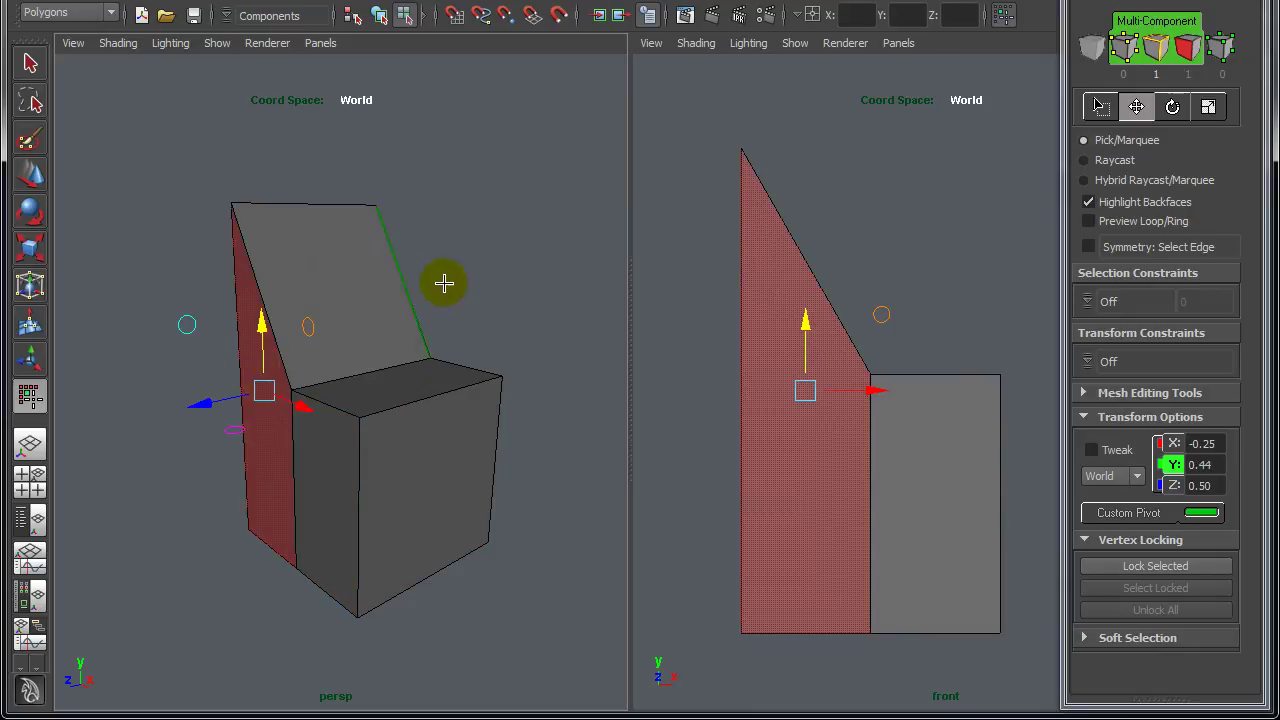
pyautogui.click(380, 314)
pyautogui.click(423, 457)
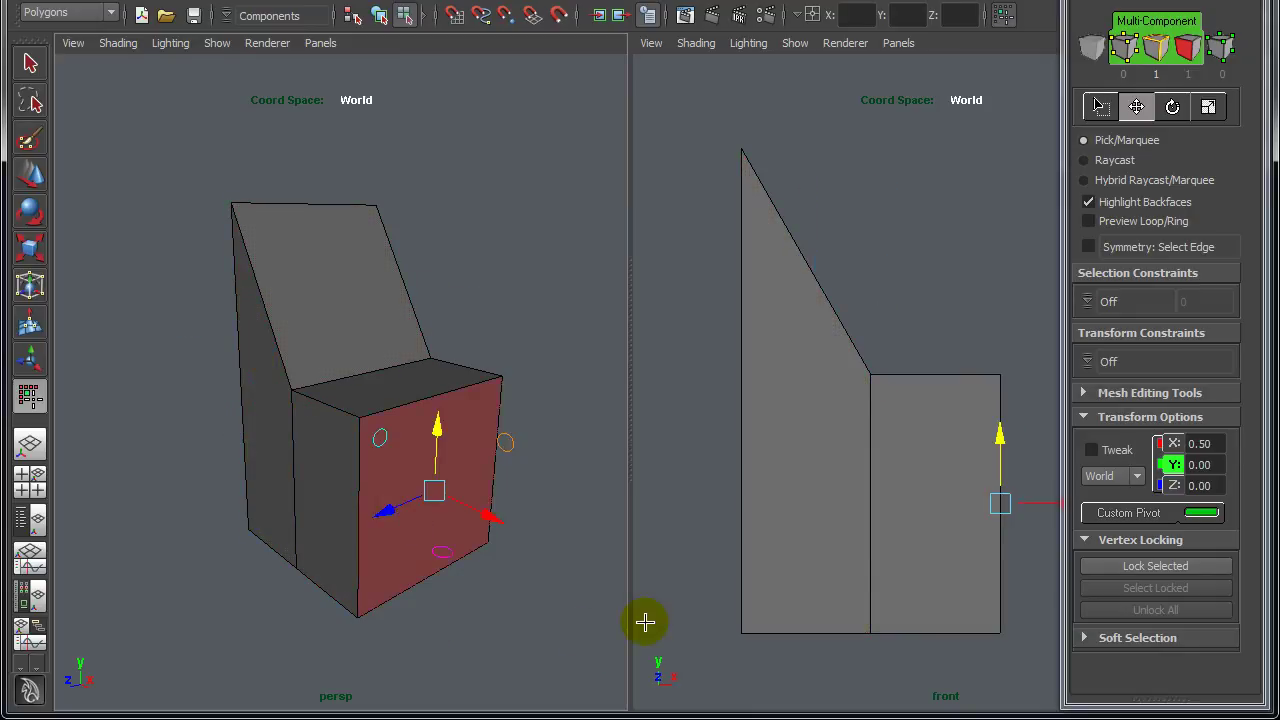
# Switch the coordinate space back to Custom and turn custom pivot editing on and off again
pyautogui.click(1108, 476)
pyautogui.click(1110, 537)
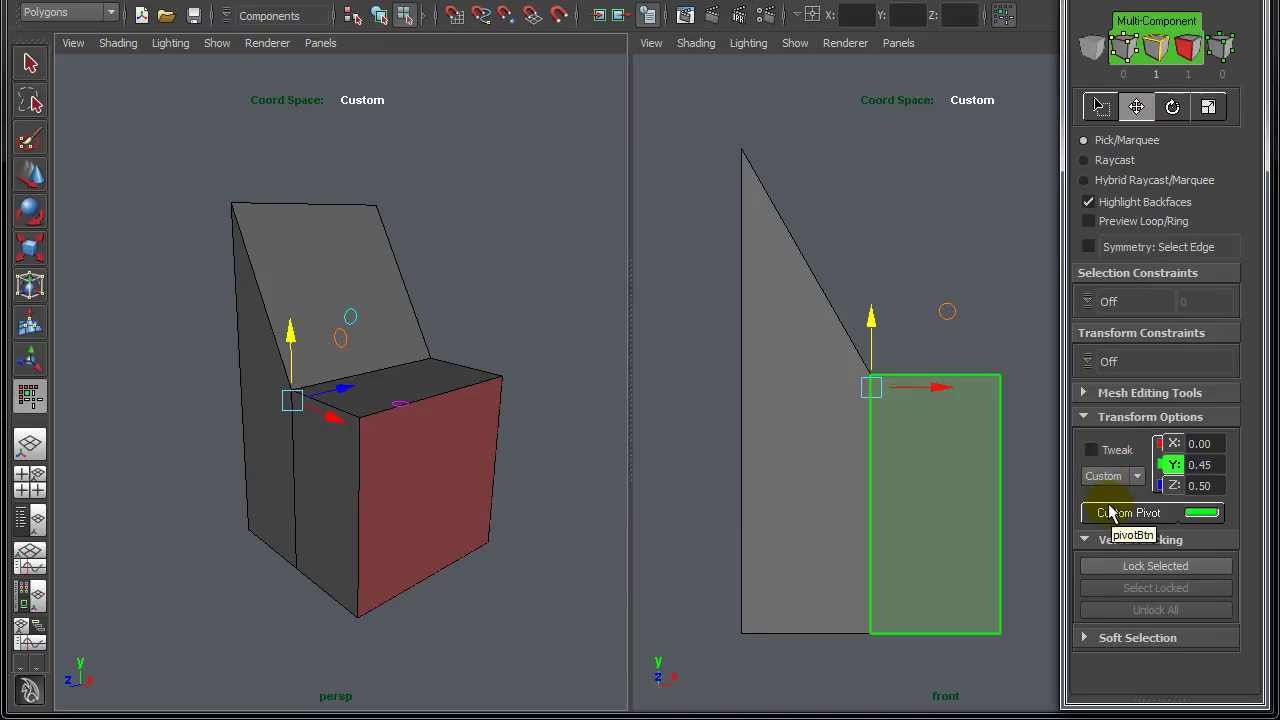
pyautogui.click(1110, 512)
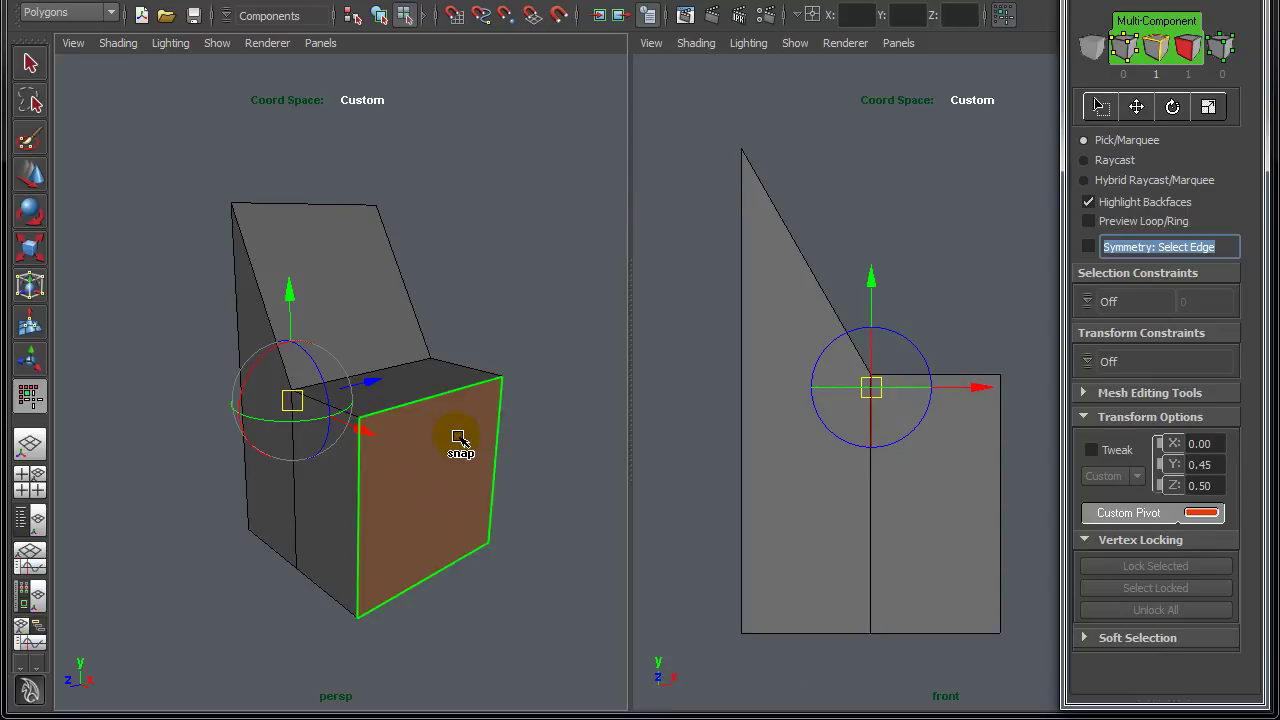
pyautogui.click(1132, 511)
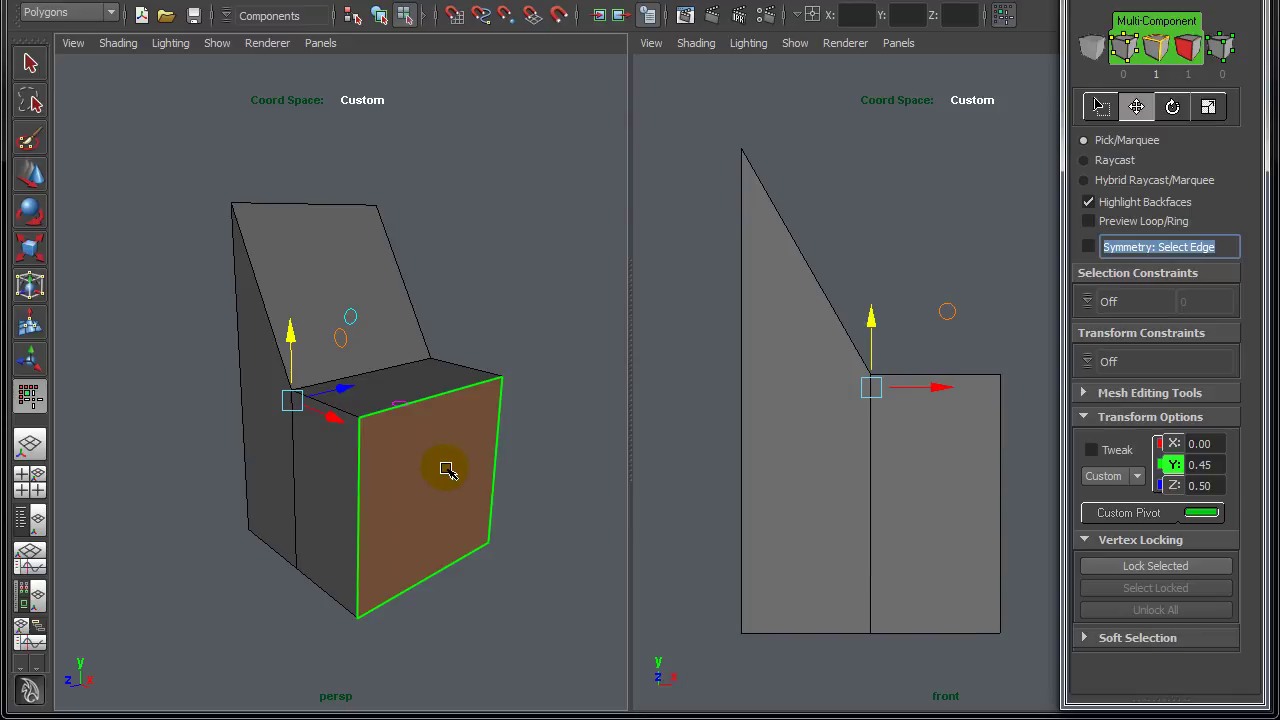
# Snap the custom pivot to different parts of the block in turn, finishing at the centre of its front face, and leave pivot editing
pyautogui.keyDown('alt'); pyautogui.moveTo(458, 431); pyautogui.dragTo(466, 446, button='right'); pyautogui.keyUp('alt')
pyautogui.press('d')
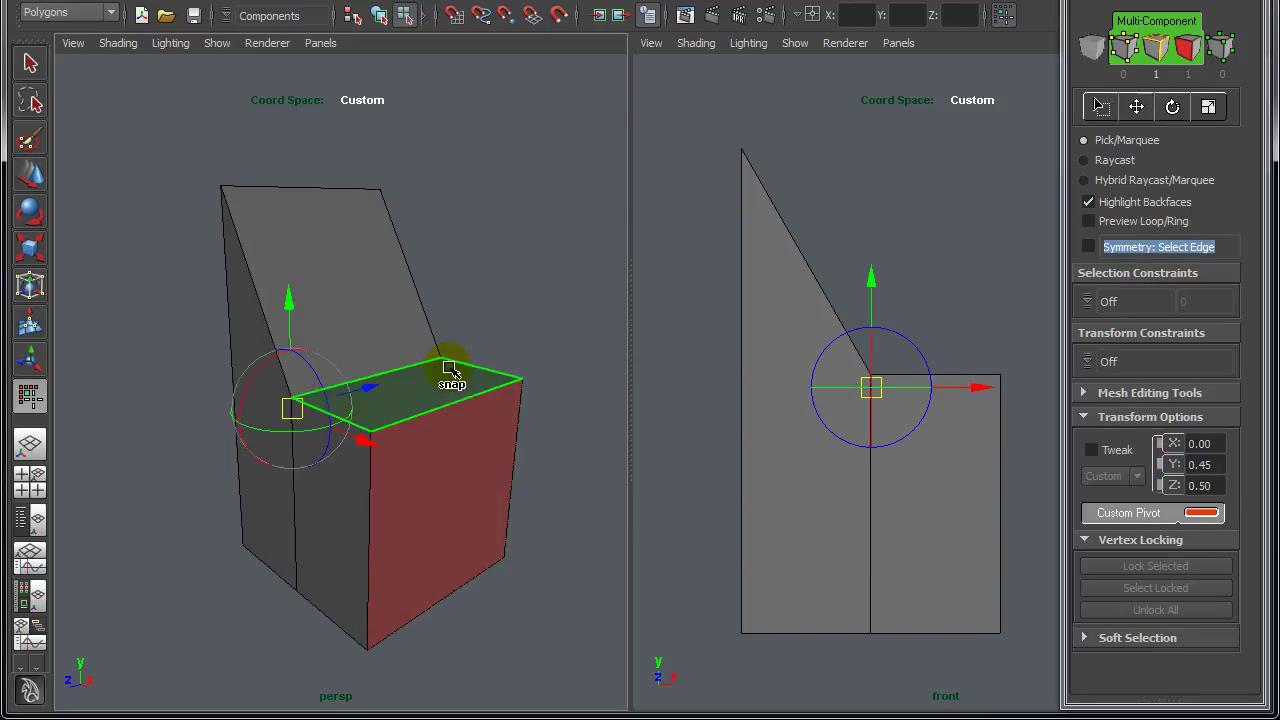
pyautogui.click(446, 357)
pyautogui.click(343, 248)
pyautogui.click(355, 462)
pyautogui.click(478, 490)
pyautogui.click(580, 630)
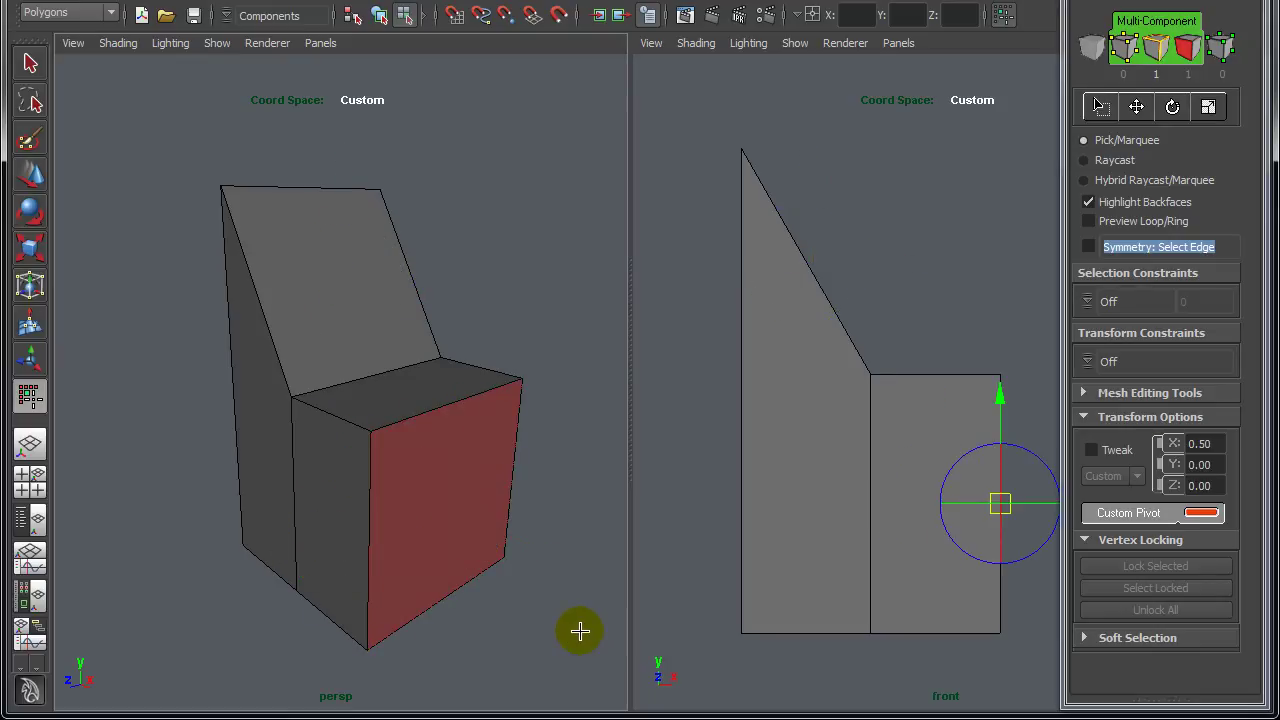
pyautogui.press('Insert')
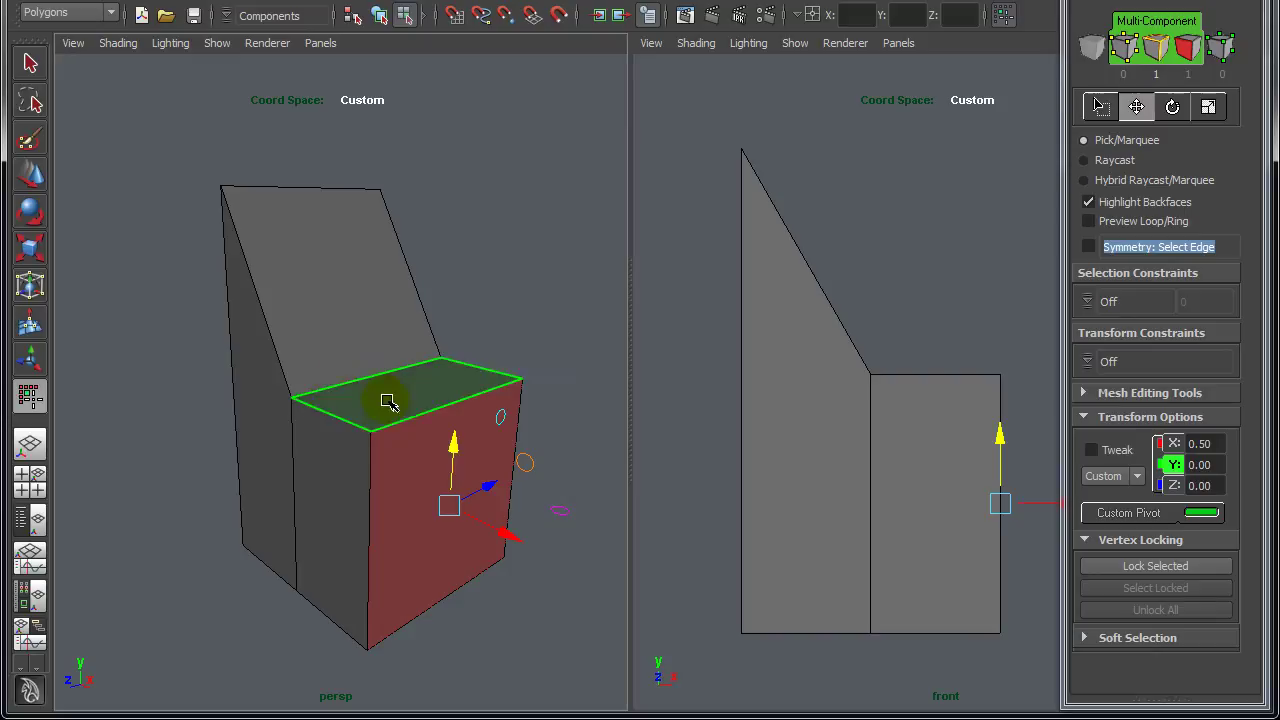
# Select the inner edge where the block's slope meets its flat top
pyautogui.click(350, 385)
pyautogui.click(350, 385)
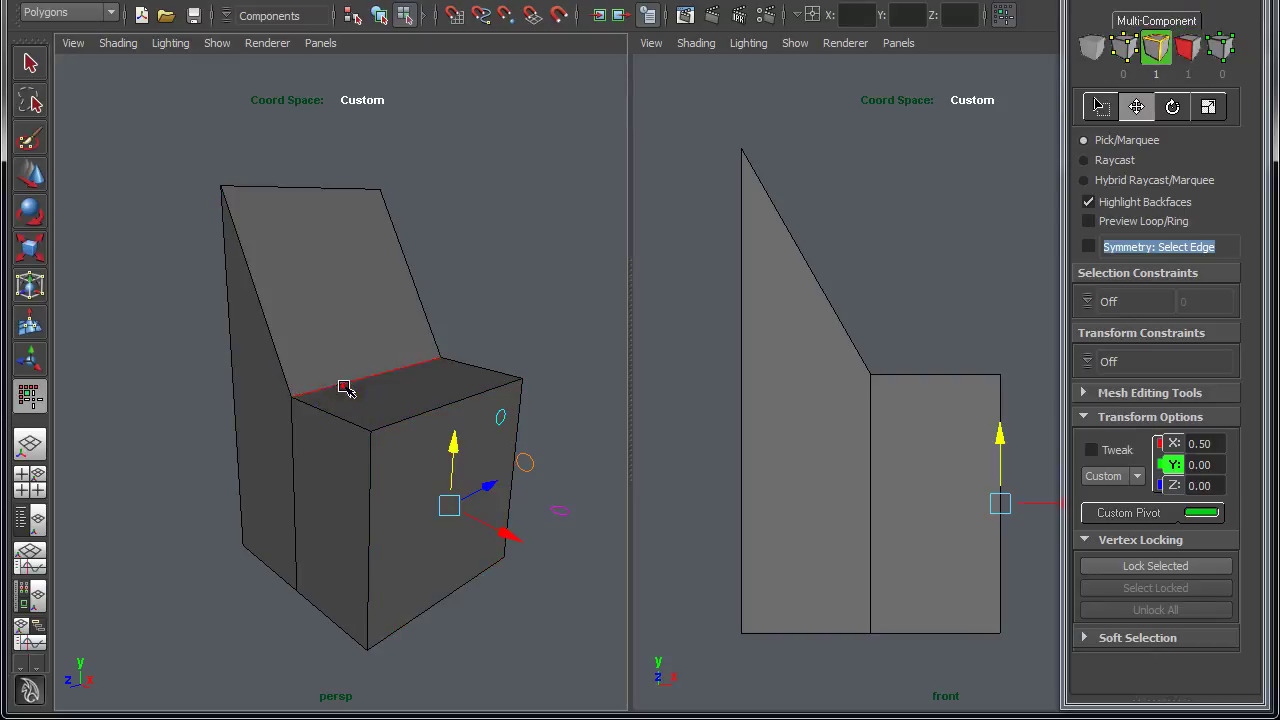
pyautogui.keyDown('alt'); pyautogui.moveTo(449, 429); pyautogui.dragTo(415, 383); pyautogui.keyUp('alt')
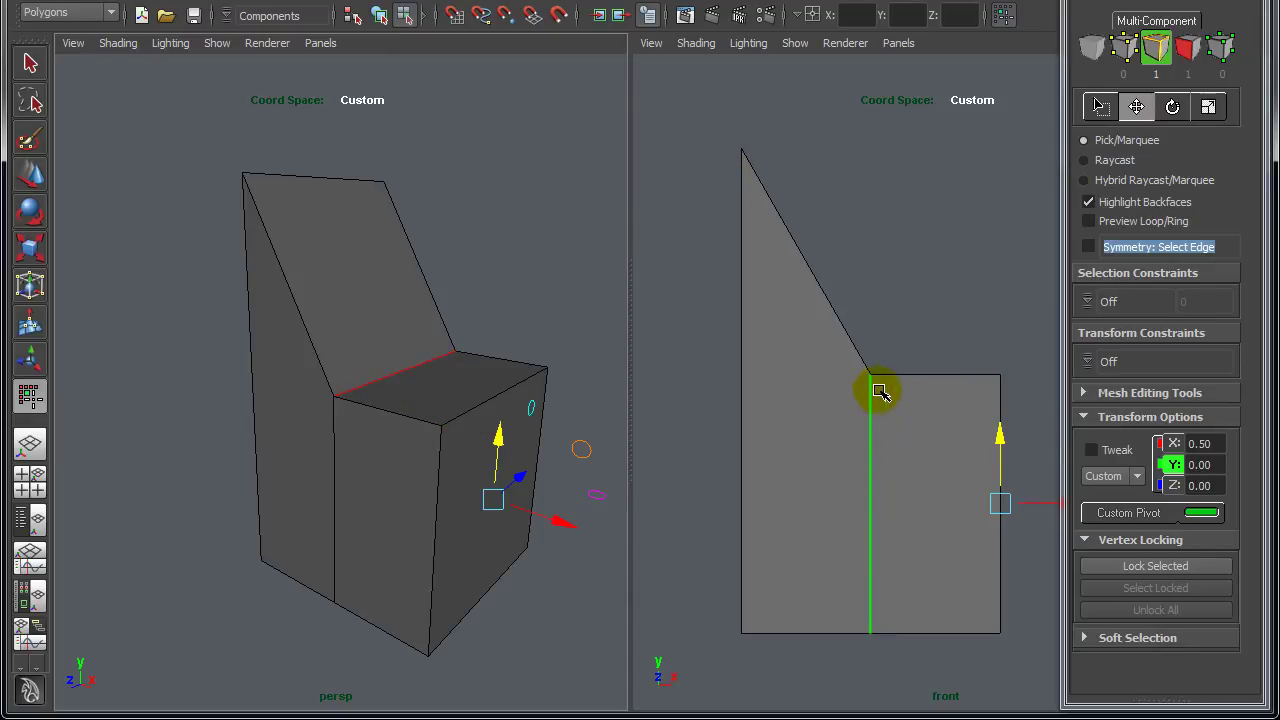
# Try moving the selected edge vertically until the slope forms a straight line, judging the alignment by eye in the front view
pyautogui.moveTo(503, 444); pyautogui.dragTo(521, 330)
pyautogui.keyDown('alt'); pyautogui.moveTo(894, 434); pyautogui.dragTo(864, 472, button='middle'); pyautogui.keyUp('alt')
pyautogui.press('space')
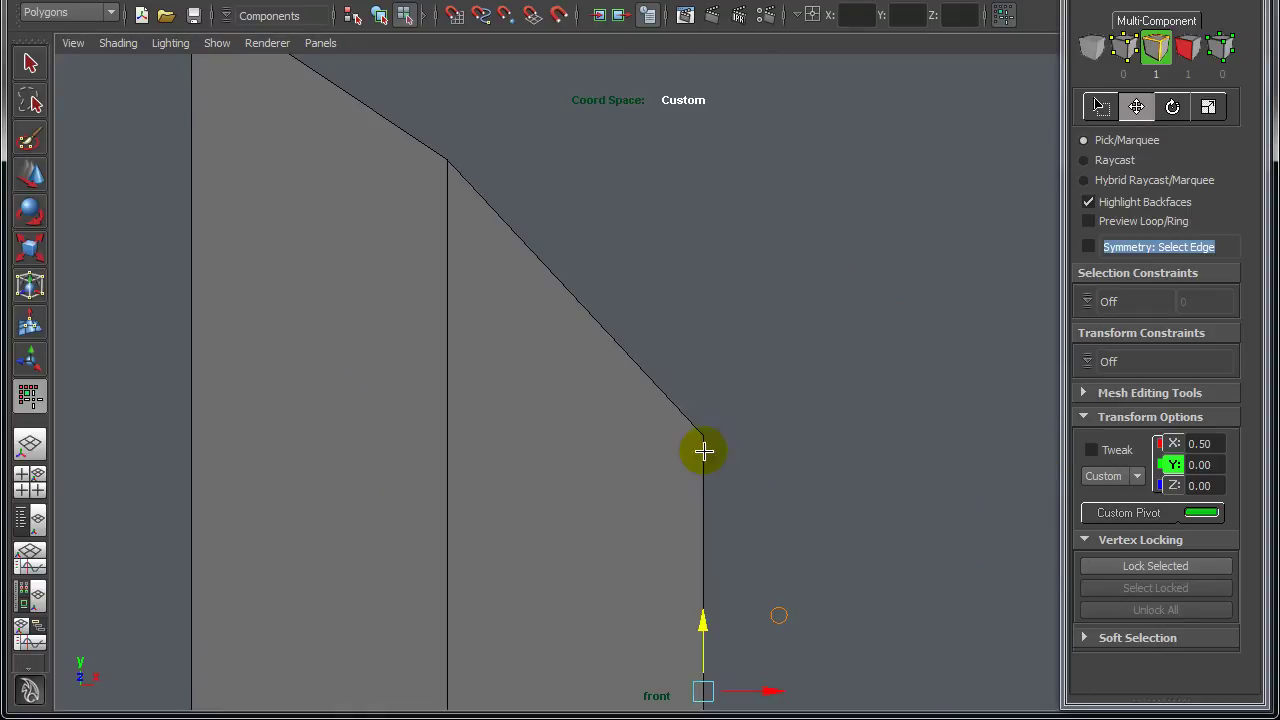
pyautogui.scroll(-6, 690, 452)
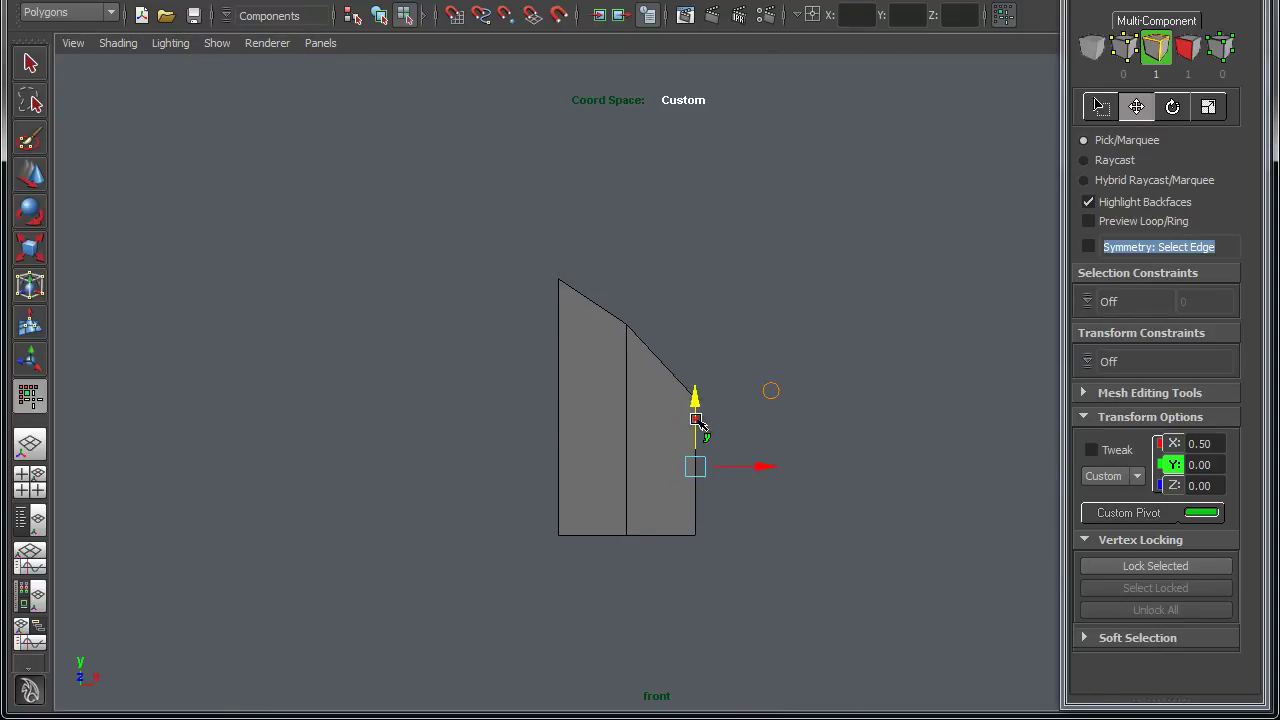
pyautogui.moveTo(697, 420); pyautogui.dragTo(696, 433)
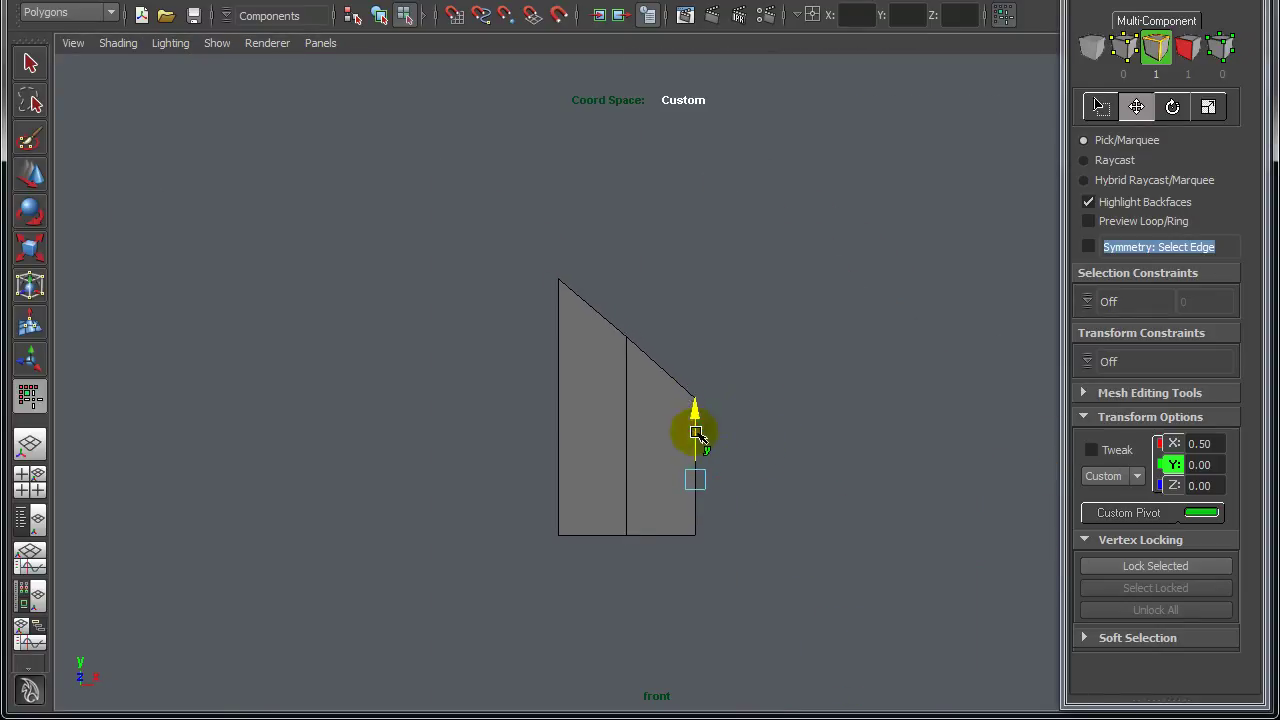
pyautogui.keyDown('alt'); pyautogui.moveTo(620, 437); pyautogui.dragTo(741, 436, button='right'); pyautogui.keyUp('alt')
pyautogui.scroll(2, 868, 508)
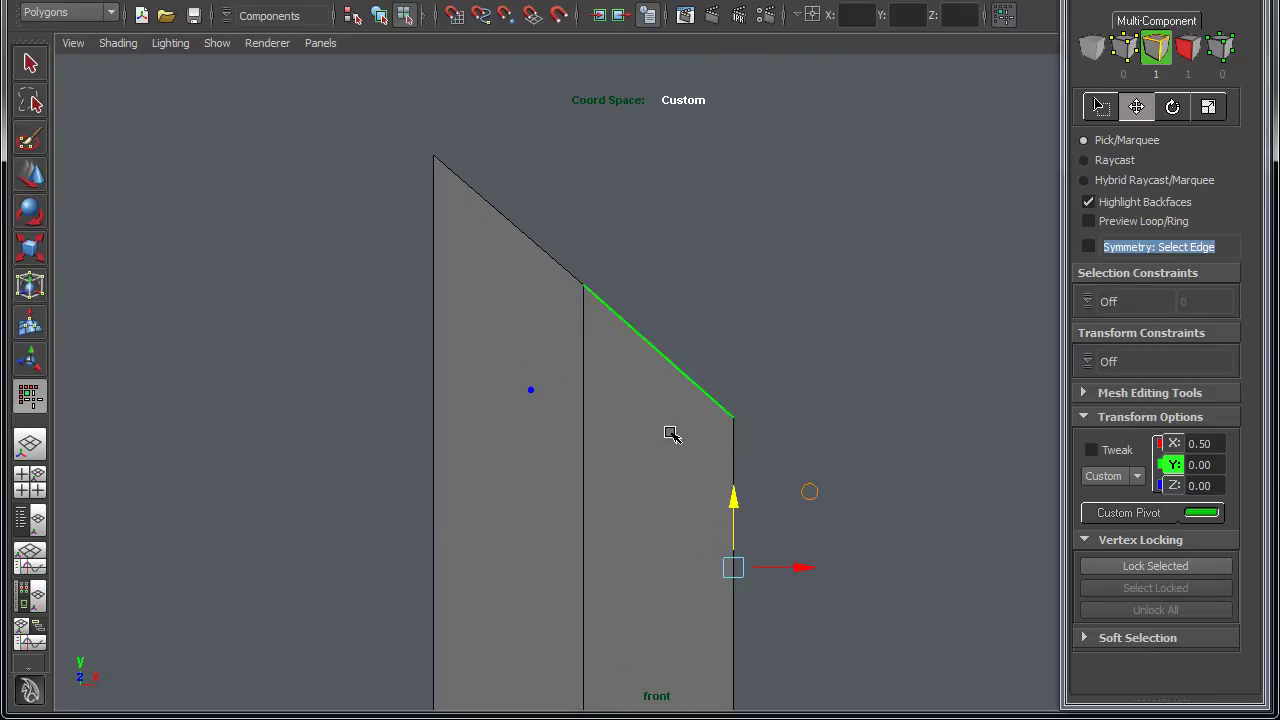
pyautogui.keyDown('alt'); pyautogui.moveTo(732, 470); pyautogui.dragTo(748, 431, button='middle'); pyautogui.keyUp('alt')
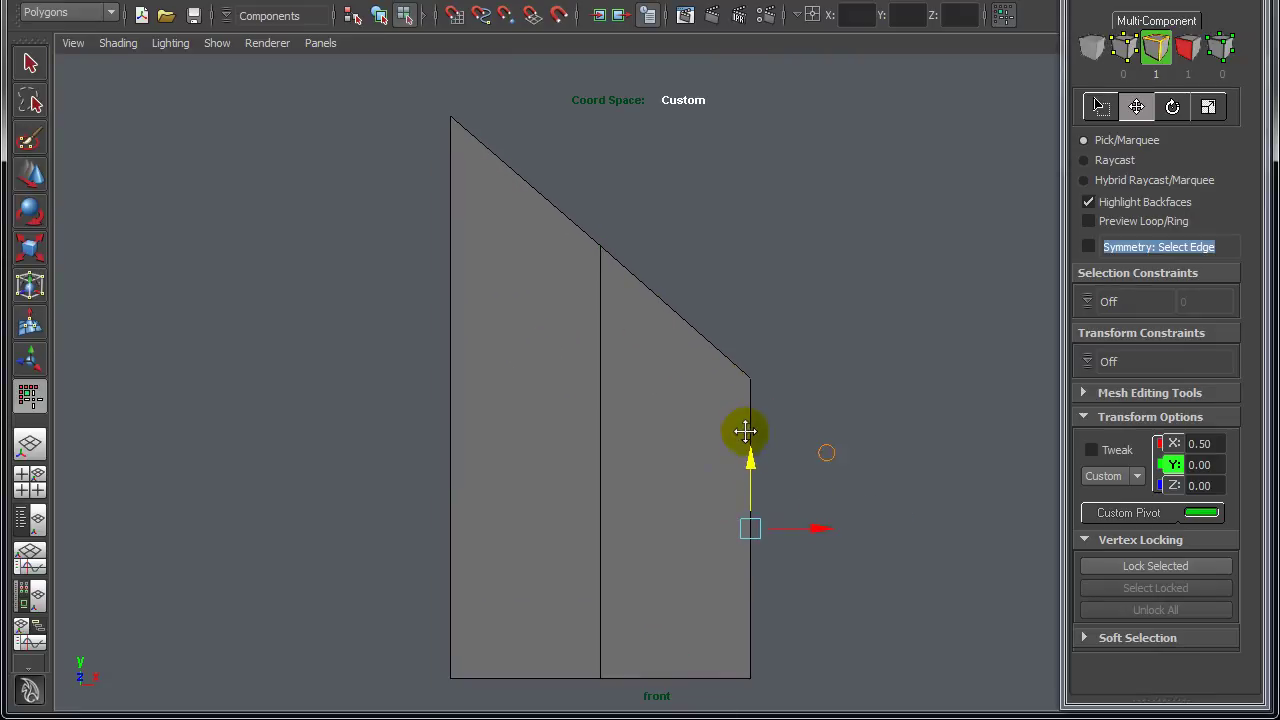
pyautogui.keyDown('alt'); pyautogui.moveTo(744, 429); pyautogui.dragTo(700, 432, button='right'); pyautogui.keyUp('alt')
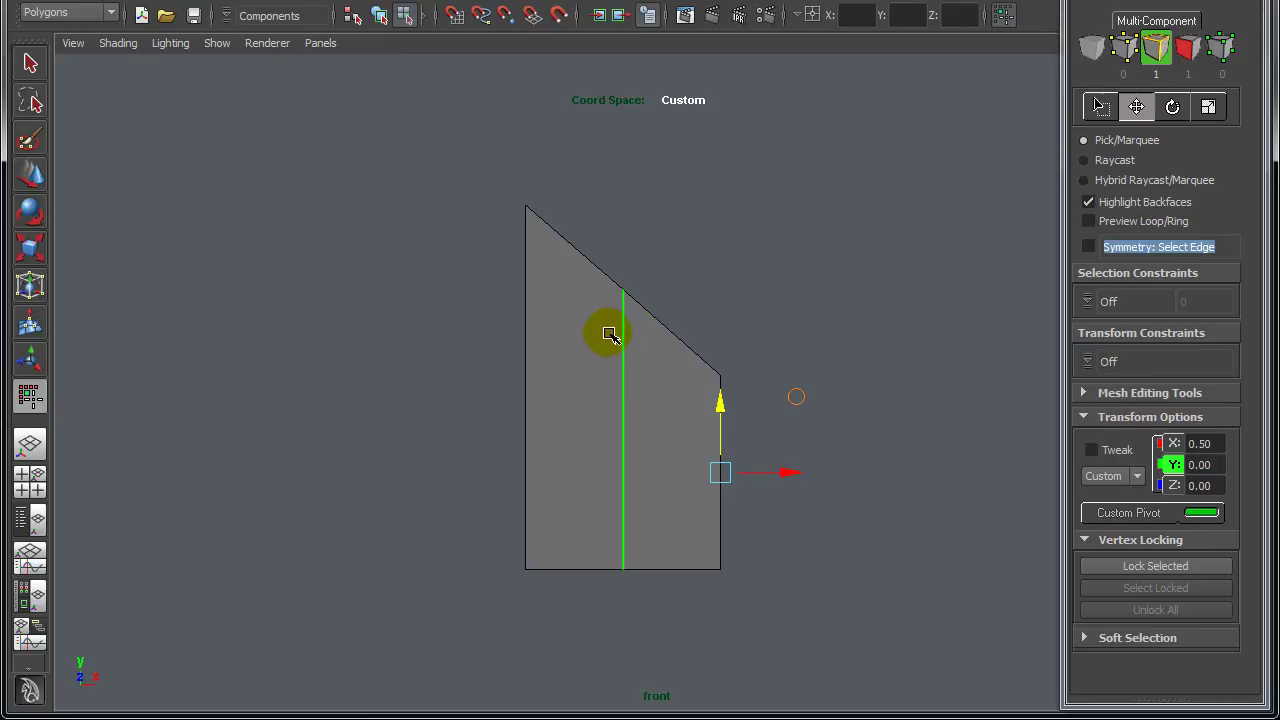
pyautogui.keyDown('alt'); pyautogui.moveTo(611, 334); pyautogui.dragTo(608, 362, button='middle'); pyautogui.keyUp('alt')
pyautogui.keyDown('alt'); pyautogui.moveTo(608, 362); pyautogui.dragTo(780, 431, button='right'); pyautogui.keyUp('alt')
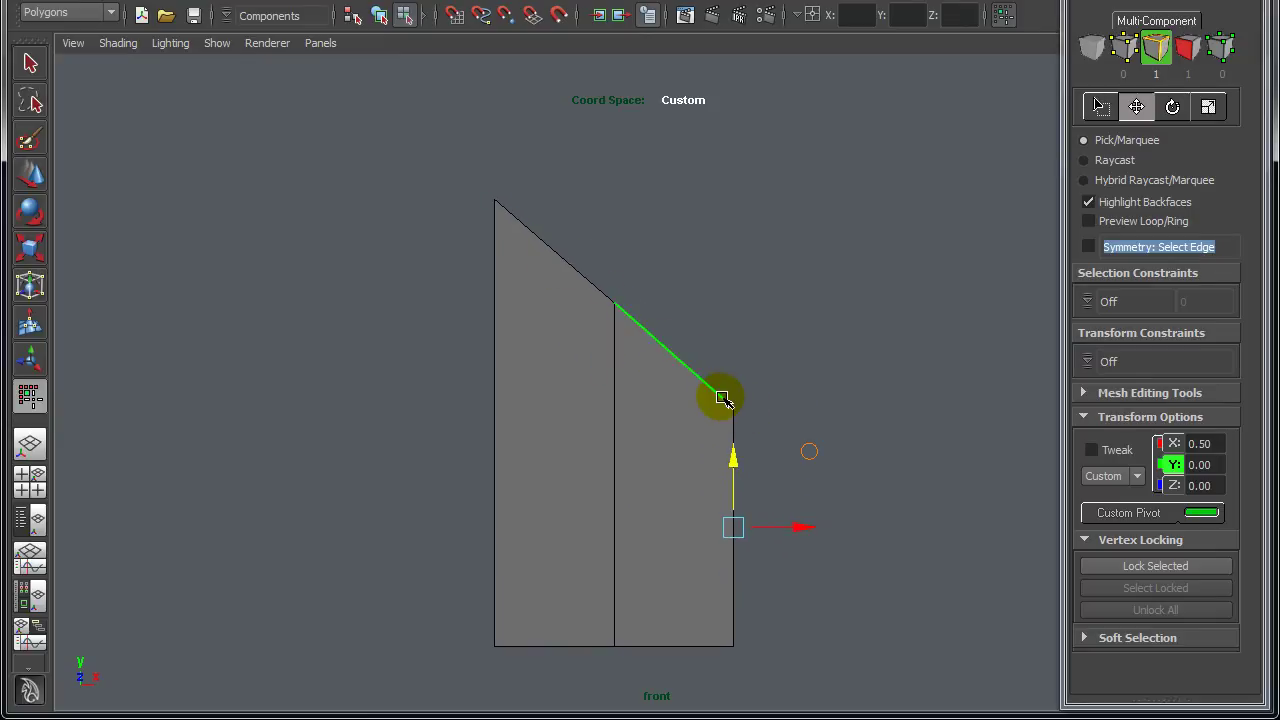
# Check the raised edge in the perspective view and undo its vertical moves
pyautogui.press('space')
pyautogui.keyDown('alt'); pyautogui.moveTo(446, 460); pyautogui.dragTo(466, 459); pyautogui.keyUp('alt')
pyautogui.keyDown('alt'); pyautogui.moveTo(452, 457); pyautogui.dragTo(530, 452, button='right'); pyautogui.keyUp('alt')
pyautogui.keyDown('alt'); pyautogui.moveTo(434, 451); pyautogui.dragTo(456, 450); pyautogui.keyUp('alt')
pyautogui.keyDown('alt'); pyautogui.moveTo(483, 443); pyautogui.dragTo(428, 443, button='right'); pyautogui.keyUp('alt')
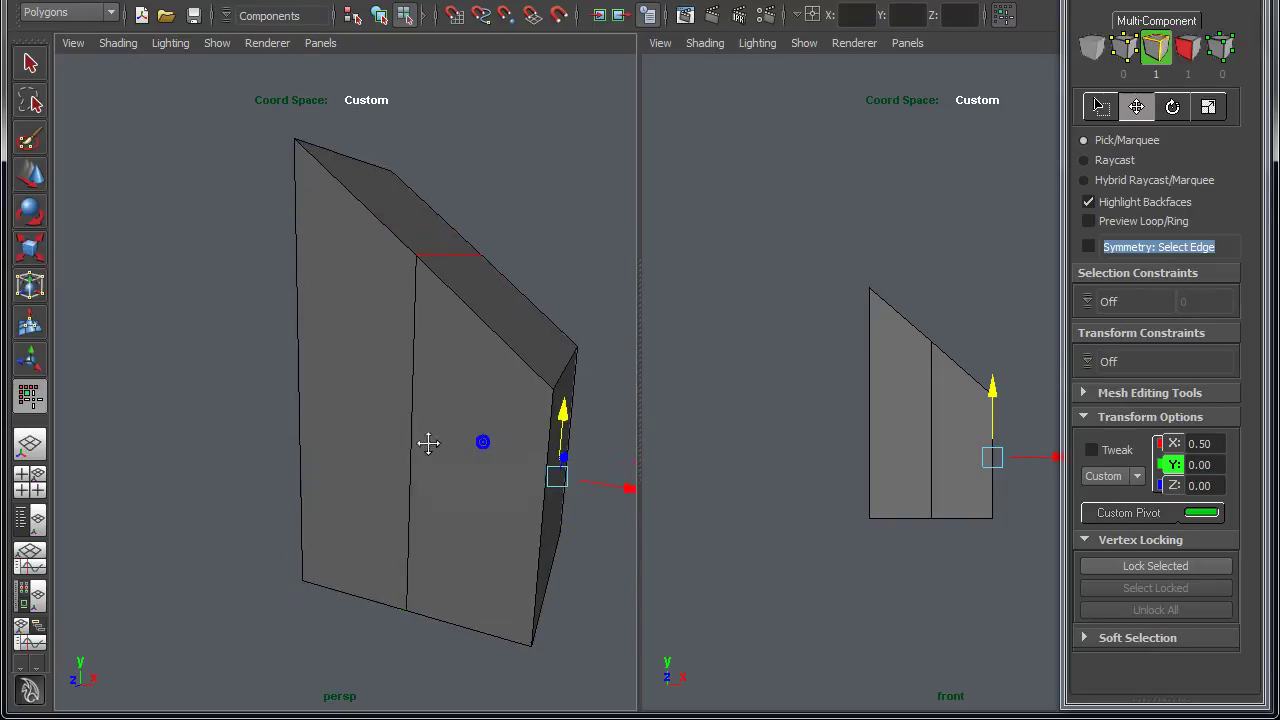
pyautogui.keyDown('alt'); pyautogui.moveTo(428, 443); pyautogui.dragTo(404, 468, button='middle'); pyautogui.keyUp('alt')
pyautogui.keyDown('alt'); pyautogui.moveTo(416, 457); pyautogui.dragTo(434, 457, button='right'); pyautogui.keyUp('alt')
pyautogui.press('z')
pyautogui.press('z')
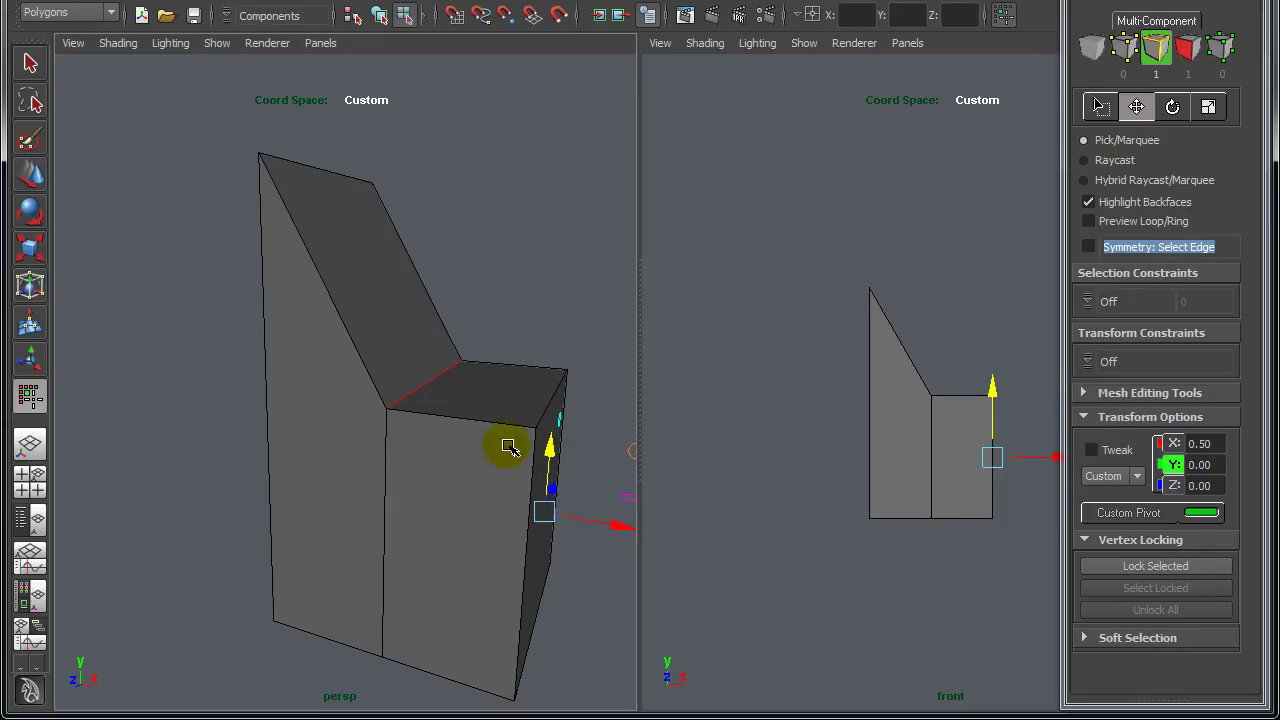
# Snap the custom pivot to the midpoint of the block's highest edge and aim it at the front edge of the flat top
pyautogui.click(1108, 514)
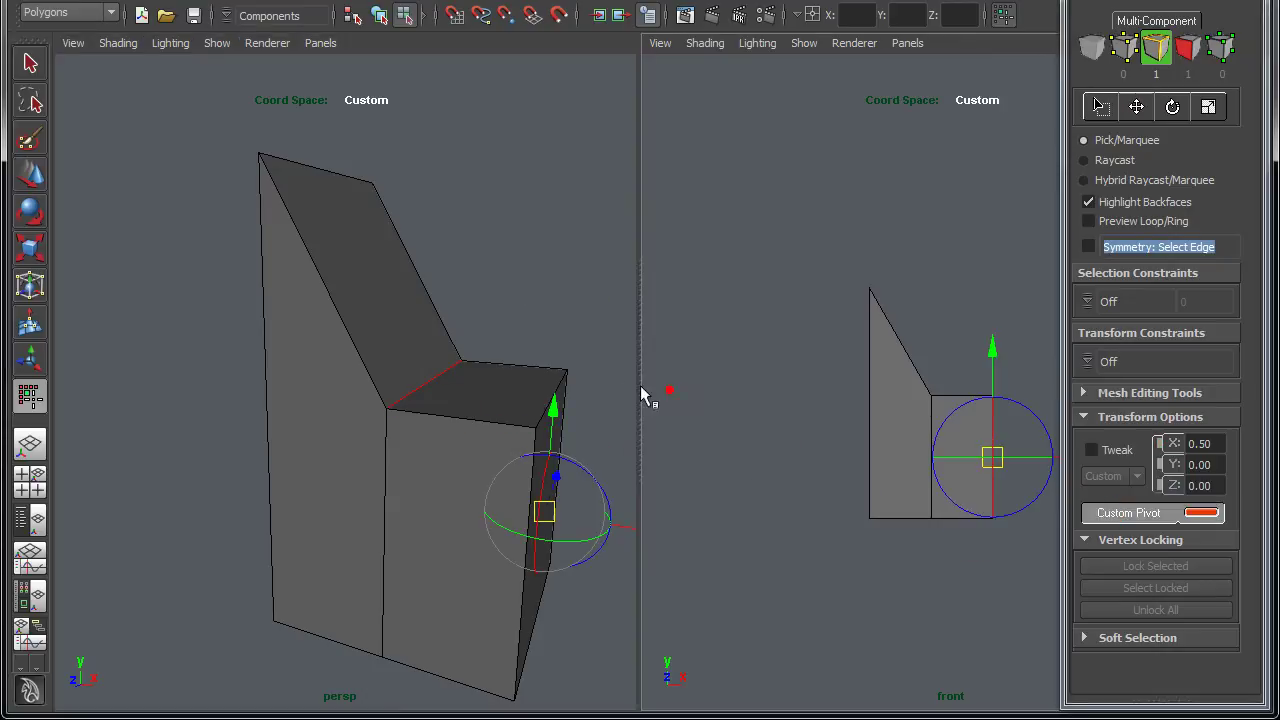
pyautogui.keyDown('alt'); pyautogui.moveTo(592, 366); pyautogui.dragTo(533, 332); pyautogui.keyUp('alt')
pyautogui.click(536, 314)
pyautogui.click(338, 200)
pyautogui.keyDown('alt'); pyautogui.moveTo(465, 271); pyautogui.dragTo(430, 250); pyautogui.keyUp('alt')
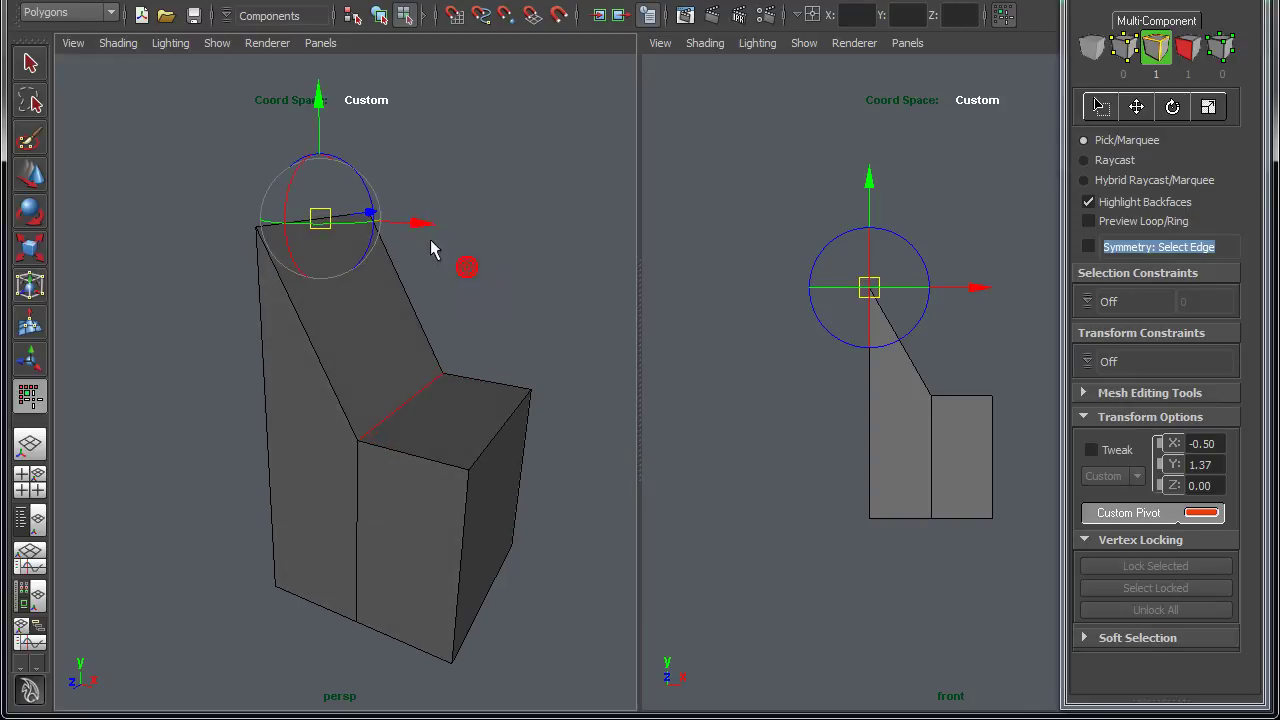
pyautogui.click(500, 437)
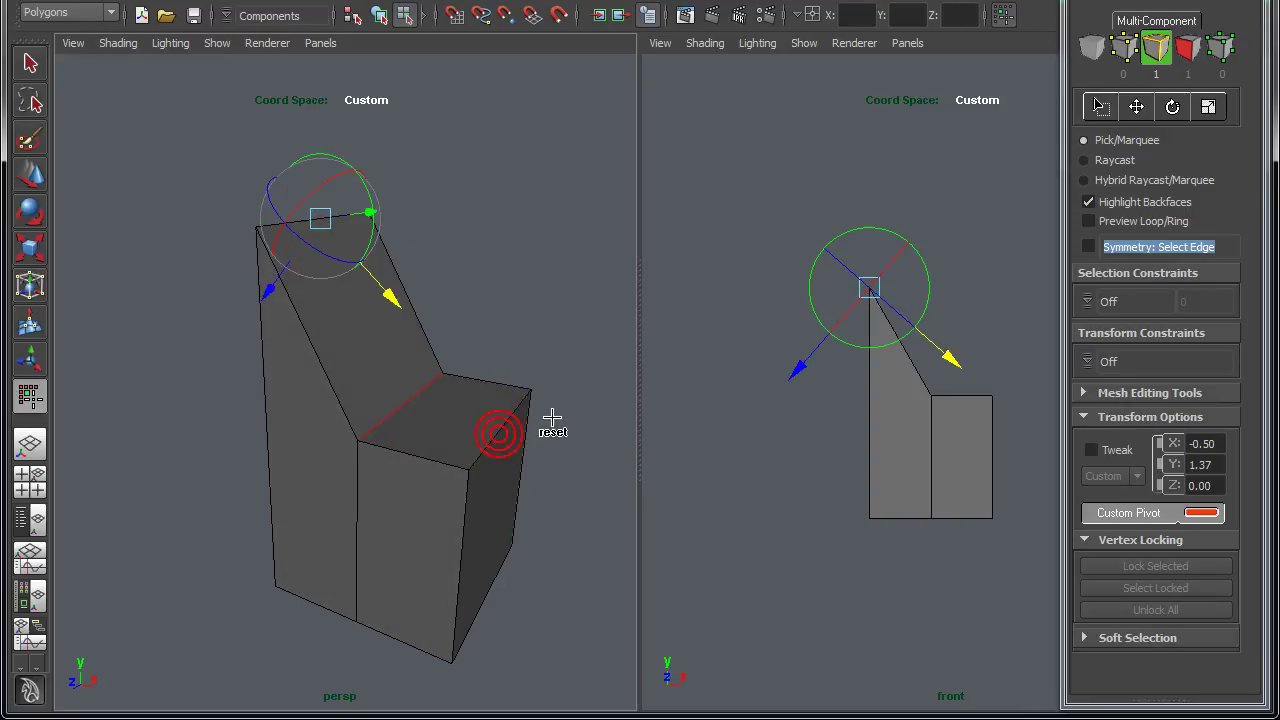
# Examine the aimed pivot's orientation in the front and perspective views, and finish editing the pivot
pyautogui.keyDown('alt'); pyautogui.moveTo(951, 423); pyautogui.dragTo(846, 466, button='right'); pyautogui.keyUp('alt')
pyautogui.press('space')
pyautogui.keyDown('alt'); pyautogui.moveTo(612, 462); pyautogui.dragTo(429, 463, button='right'); pyautogui.keyUp('alt')
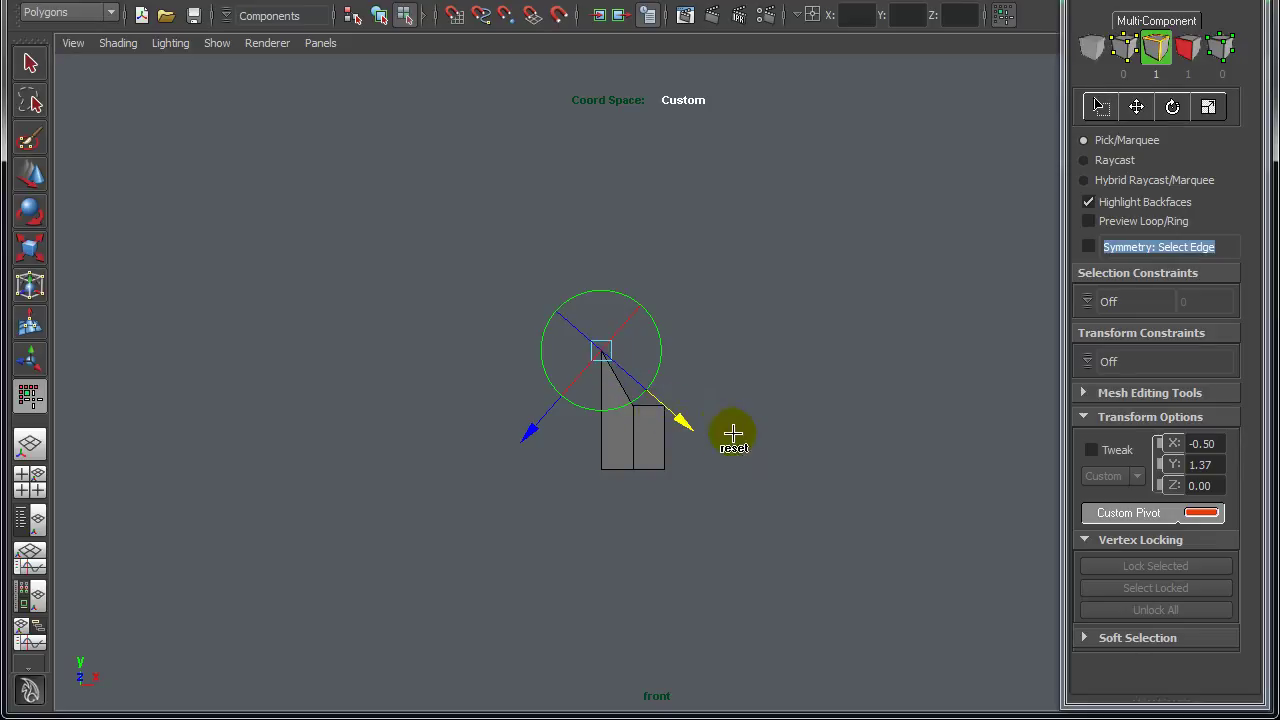
pyautogui.press('space')
pyautogui.press('space')
pyautogui.keyDown('alt'); pyautogui.moveTo(562, 466); pyautogui.dragTo(566, 428); pyautogui.keyUp('alt')
pyautogui.moveTo(626, 440)
pyautogui.keyDown('alt'); pyautogui.mouseDown(button='right')
pyautogui.moveTo(677, 420)
pyautogui.moveTo(628, 417)
pyautogui.mouseUp(button='right'); pyautogui.keyUp('alt')
pyautogui.keyDown('alt'); pyautogui.moveTo(529, 411); pyautogui.dragTo(575, 404); pyautogui.keyUp('alt')
pyautogui.press('Insert')
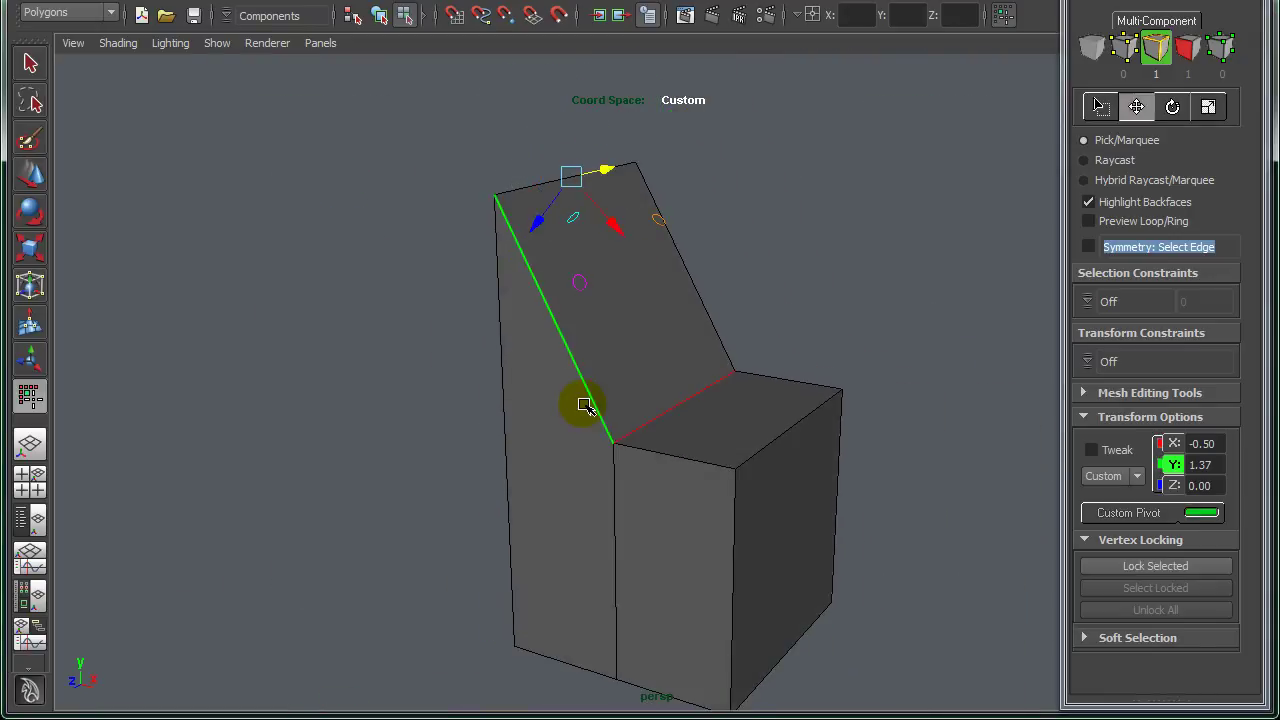
# Scale the selected edge along the custom pivot's Z axis until it lies flush with the plane of the slope
pyautogui.press('r')
pyautogui.keyDown('alt'); pyautogui.moveTo(721, 439); pyautogui.dragTo(643, 417); pyautogui.keyUp('alt')
pyautogui.moveTo(562, 218); pyautogui.dragTo(821, 116)
pyautogui.moveTo(511, 346); pyautogui.dragTo(774, 280, button='middle')
pyautogui.keyDown('alt'); pyautogui.moveTo(586, 377); pyautogui.dragTo(608, 362); pyautogui.keyUp('alt')
pyautogui.keyDown('alt'); pyautogui.moveTo(737, 330); pyautogui.dragTo(674, 328); pyautogui.keyUp('alt')
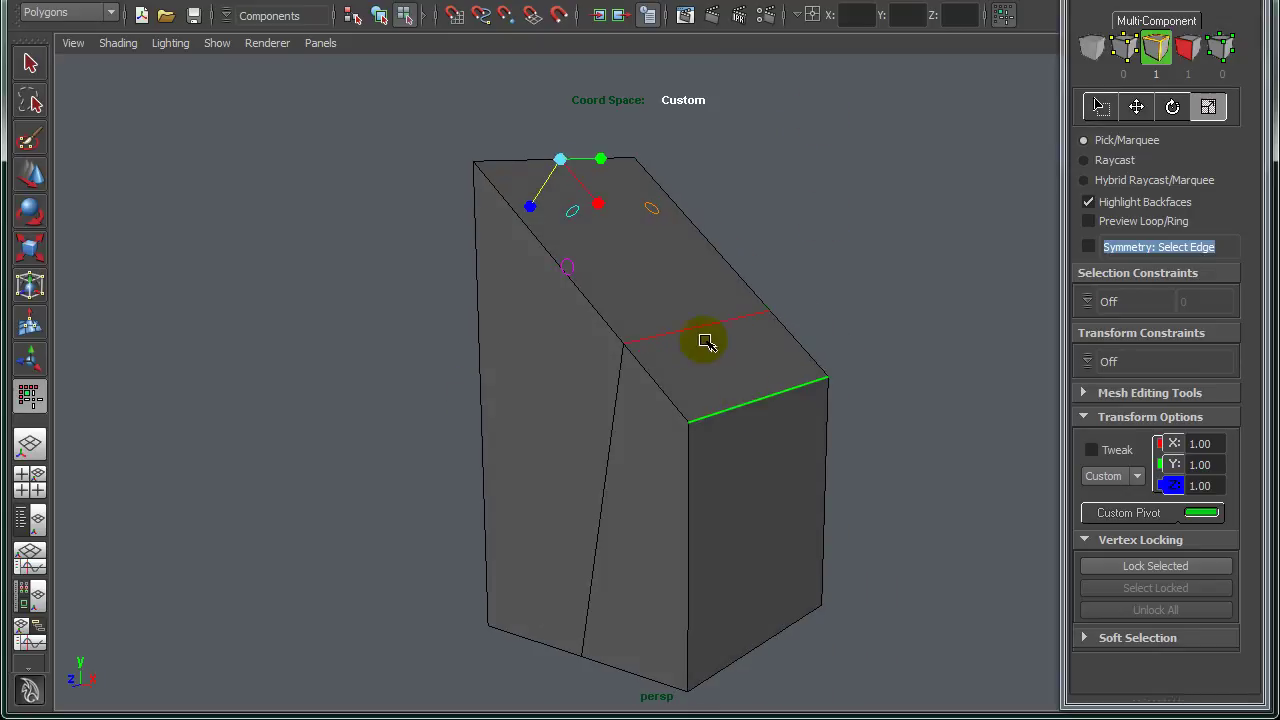
# Inspect the flattened slope from several angles and undo the edge's scaling
pyautogui.keyDown('alt'); pyautogui.moveTo(789, 437); pyautogui.dragTo(611, 425); pyautogui.keyUp('alt')
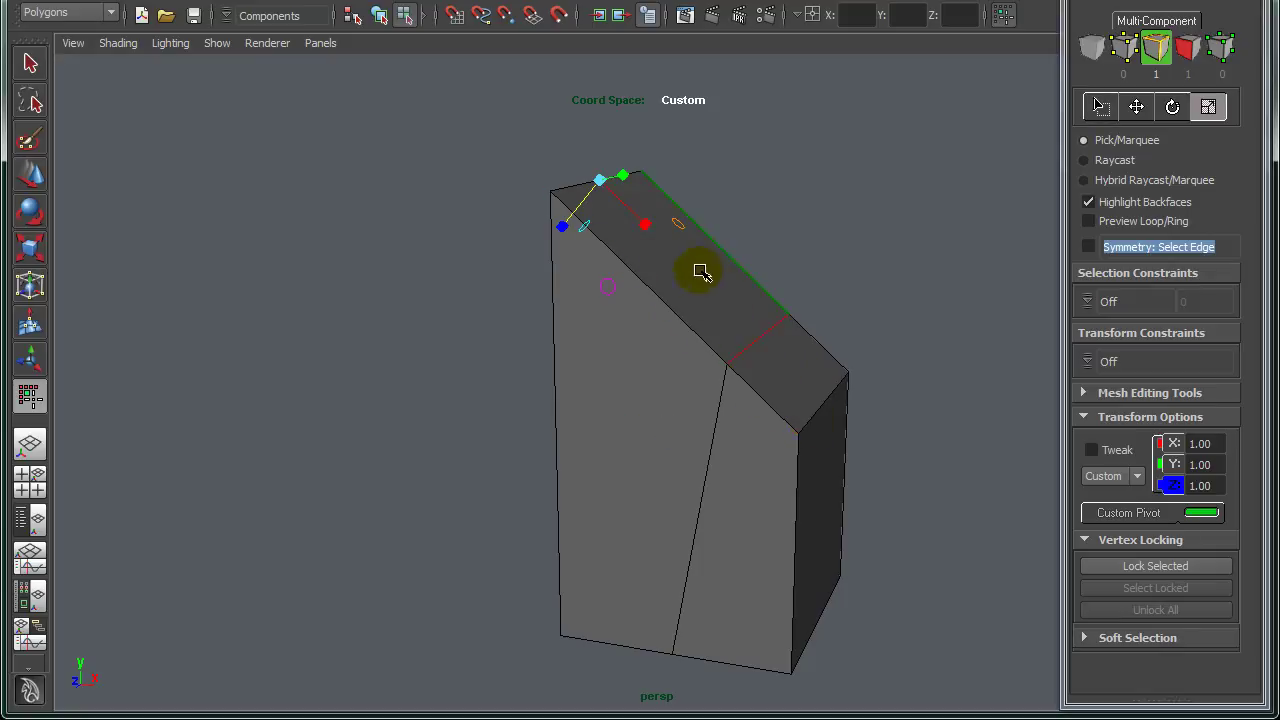
pyautogui.keyDown('alt'); pyautogui.moveTo(714, 431); pyautogui.dragTo(650, 351); pyautogui.keyUp('alt')
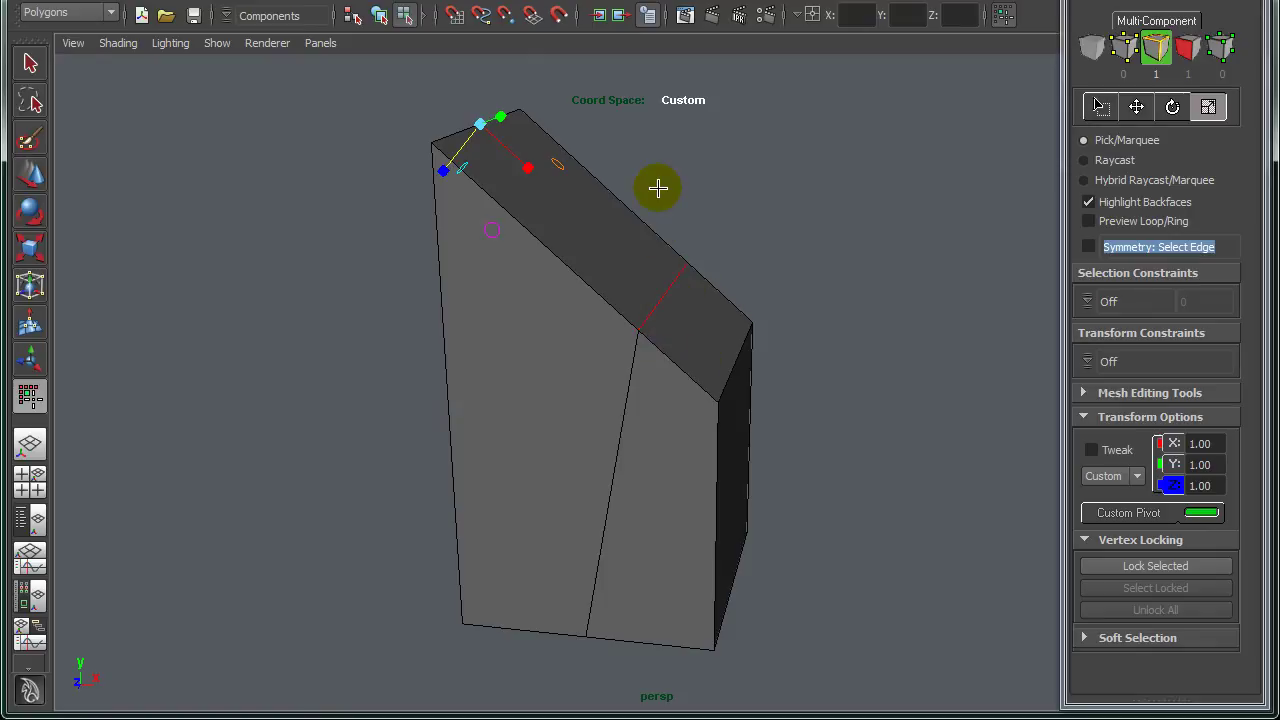
pyautogui.keyDown('alt'); pyautogui.moveTo(846, 420); pyautogui.dragTo(551, 314); pyautogui.keyUp('alt')
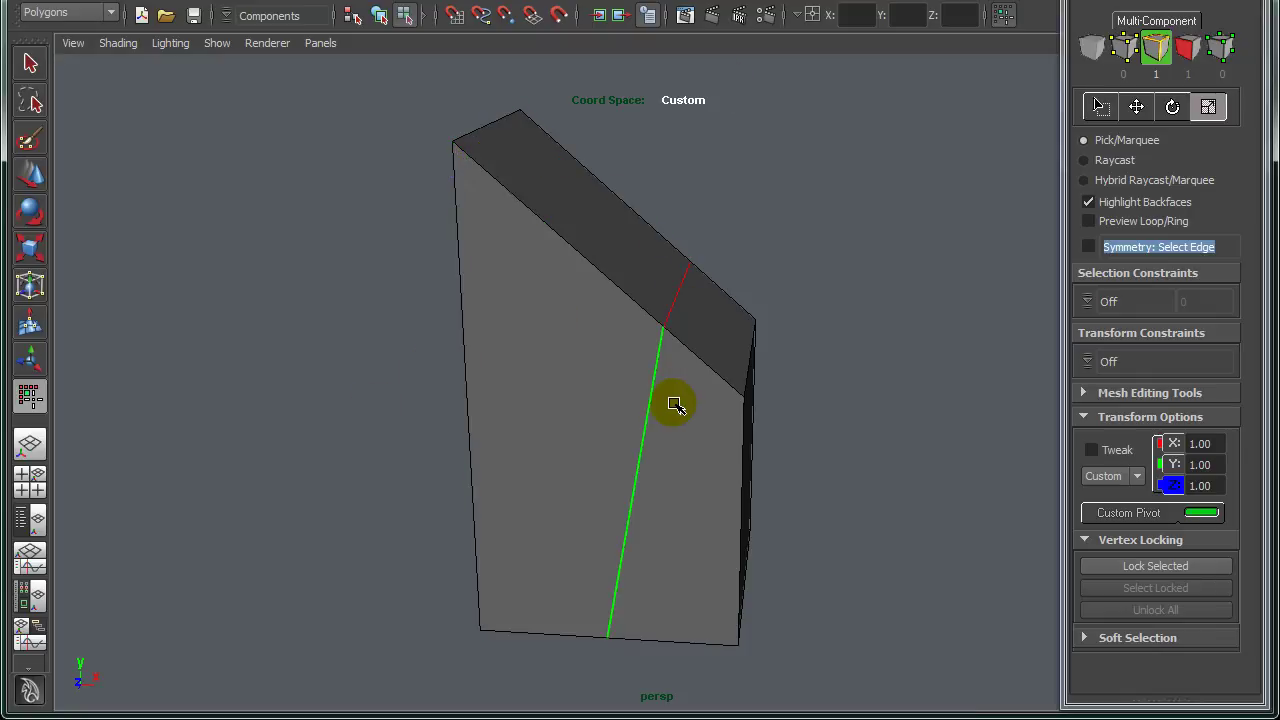
pyautogui.hotkey('ctrl', 'z')
pyautogui.keyDown('alt'); pyautogui.moveTo(648, 400); pyautogui.dragTo(637, 360); pyautogui.keyUp('alt')
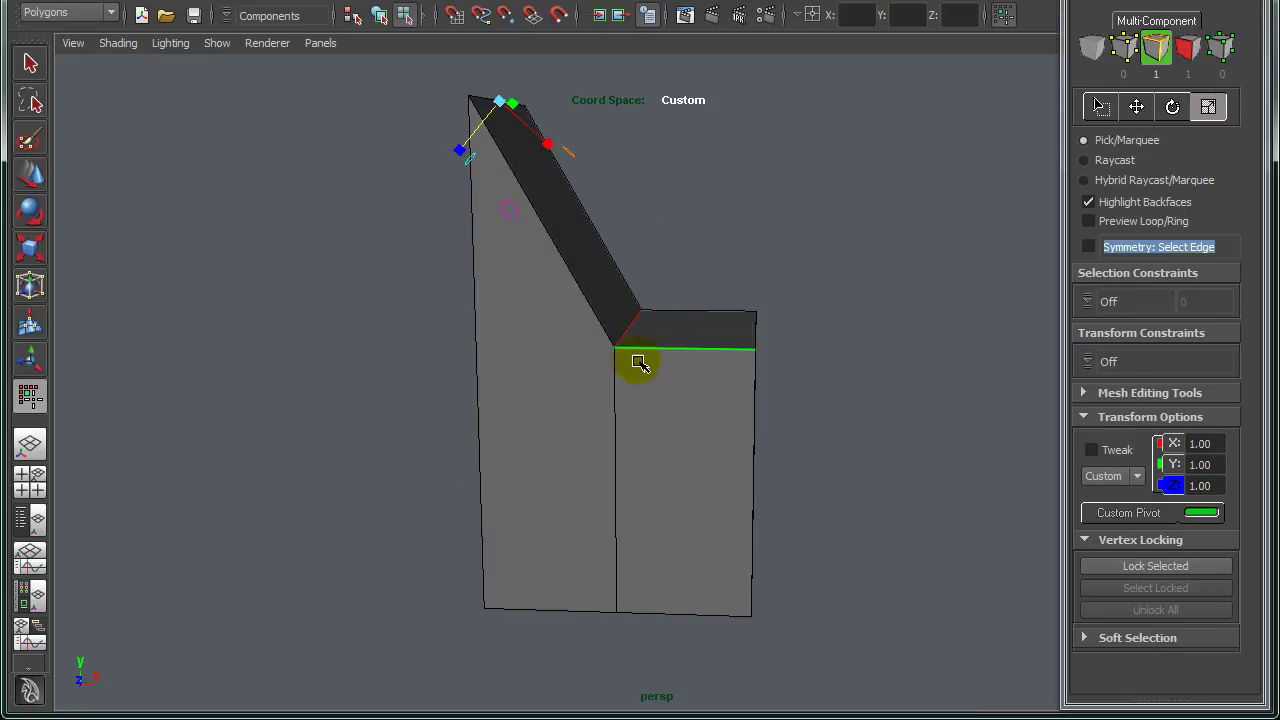
# Switch the Move tool's coordinate space to World and try raising the selected edge along Y, undoing the move
pyautogui.press('w')
pyautogui.click(1111, 476)
pyautogui.click(1099, 493)
pyautogui.moveTo(628, 266); pyautogui.dragTo(663, 125)
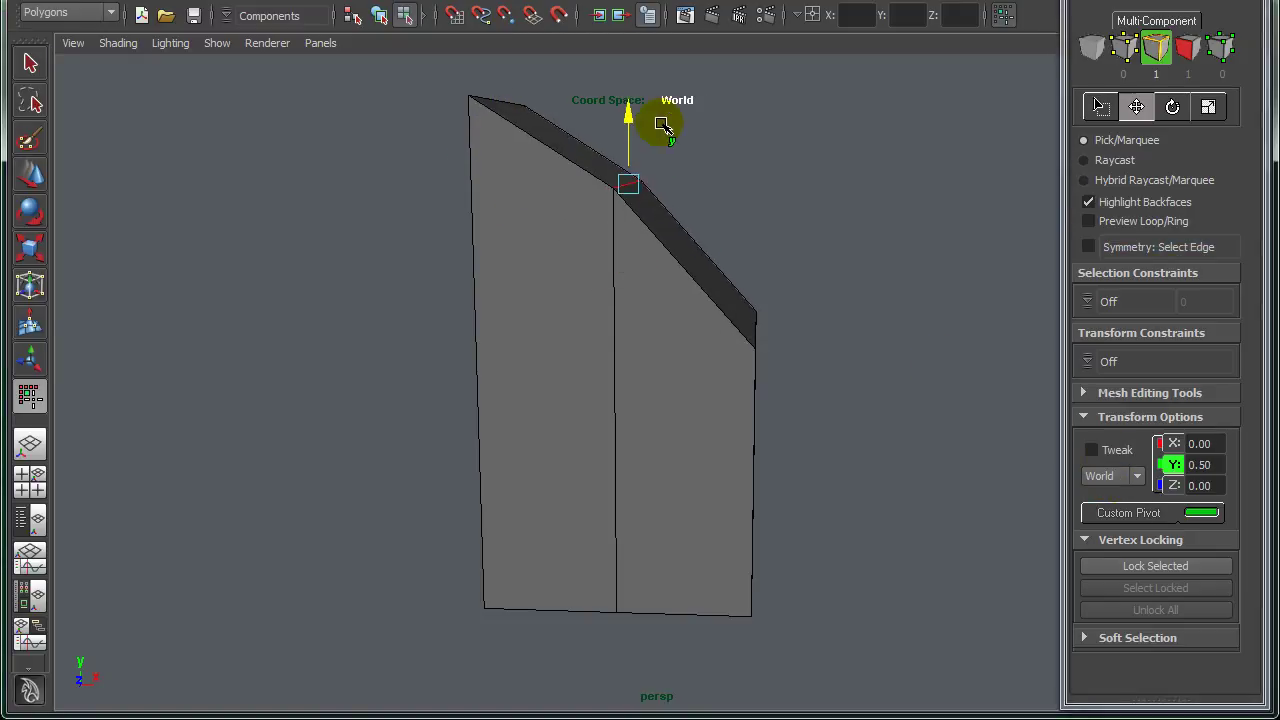
pyautogui.hotkey('ctrl', 'z')
pyautogui.press('r')
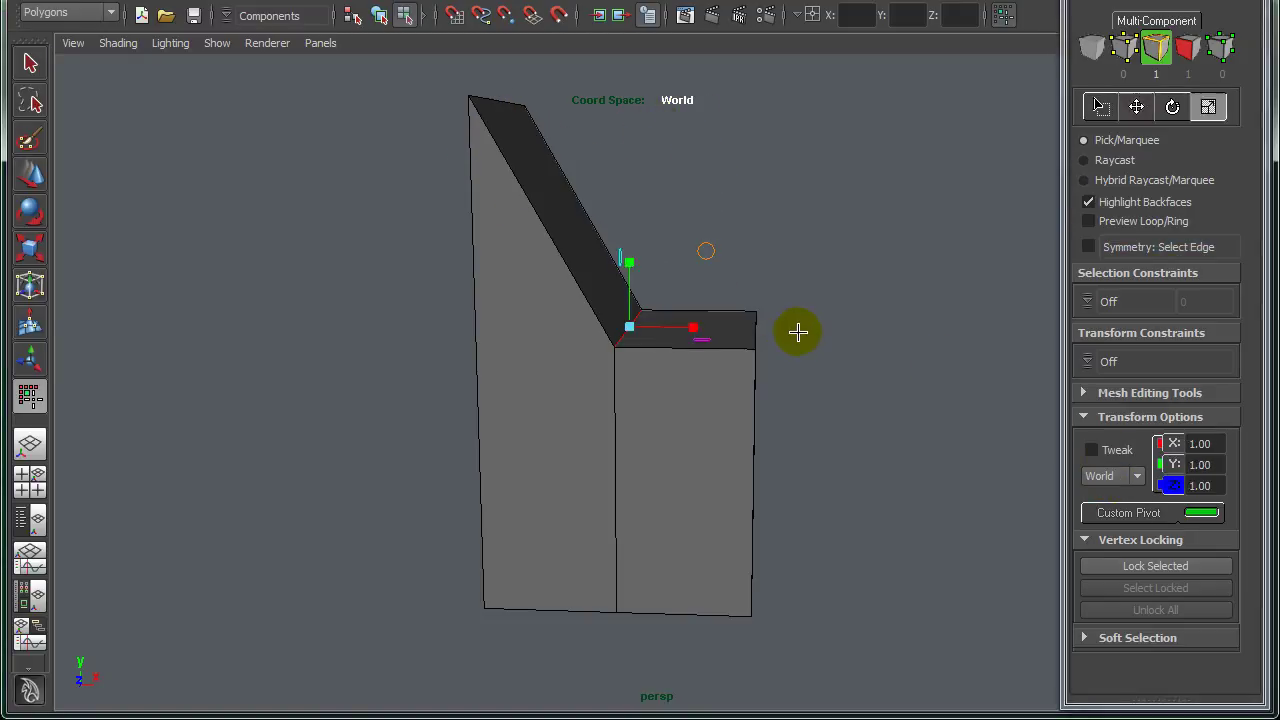
pyautogui.keyDown('alt'); pyautogui.moveTo(811, 339); pyautogui.dragTo(789, 331); pyautogui.keyUp('alt')
pyautogui.press('w')
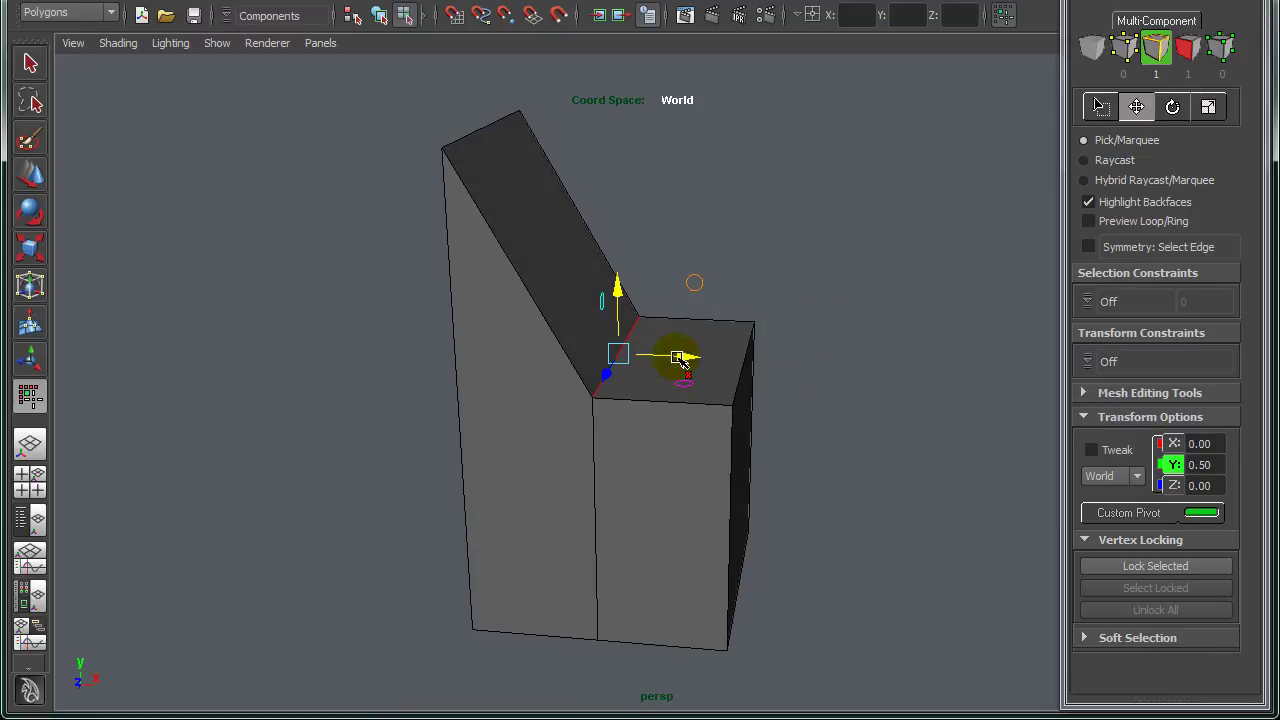
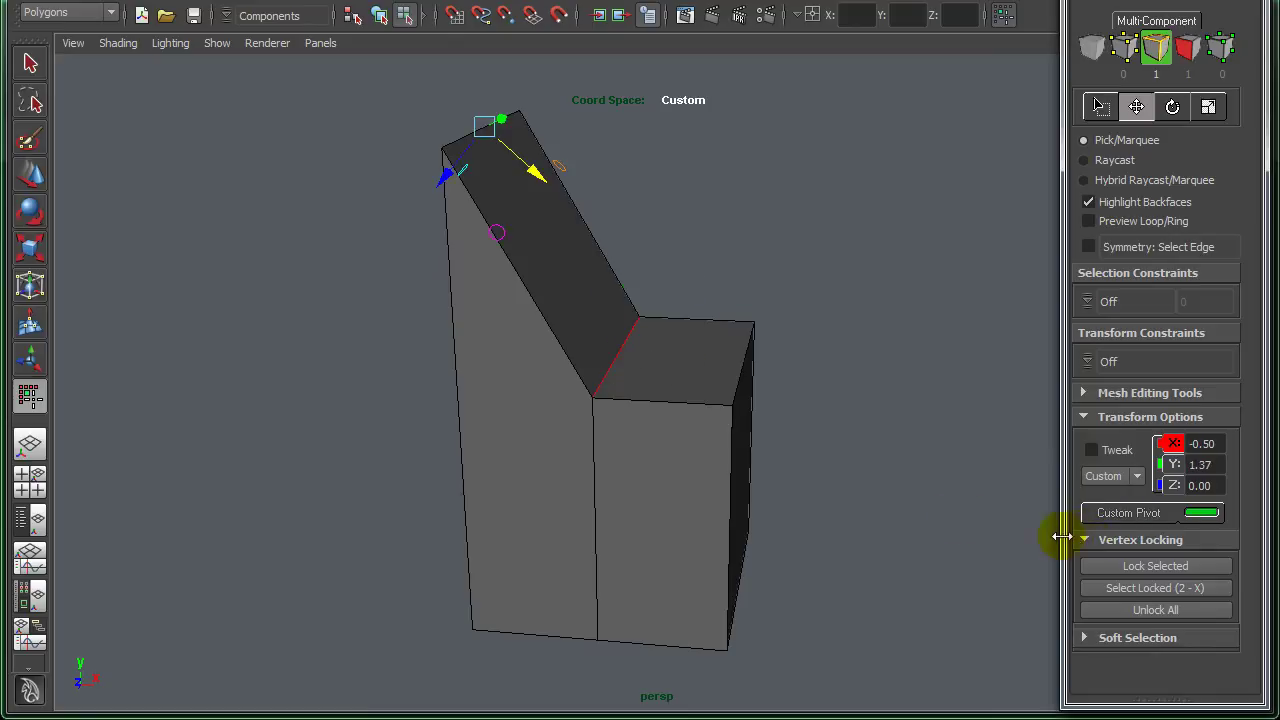
# Set the Move tool's coordinate space to World and lock the selected edge's vertices along X
pyautogui.keyDown('alt'); pyautogui.moveTo(713, 312); pyautogui.dragTo(697, 300); pyautogui.keyUp('alt')
pyautogui.press('r')
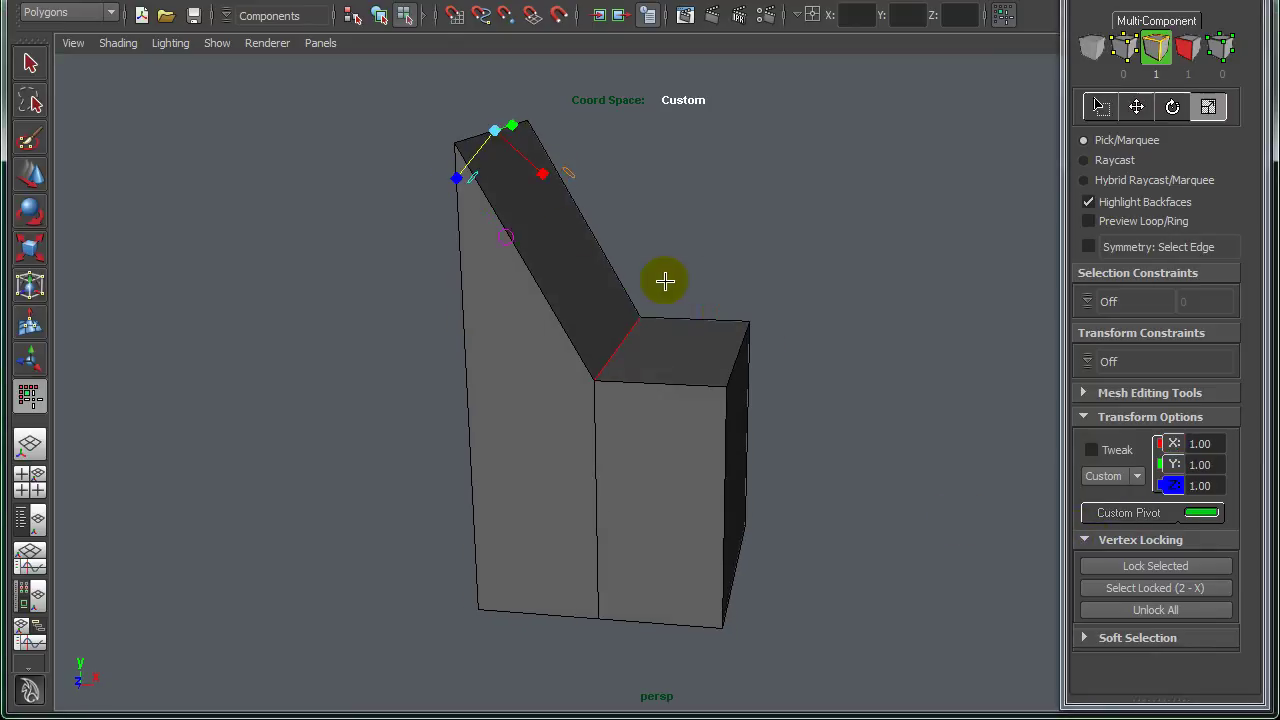
pyautogui.press('w')
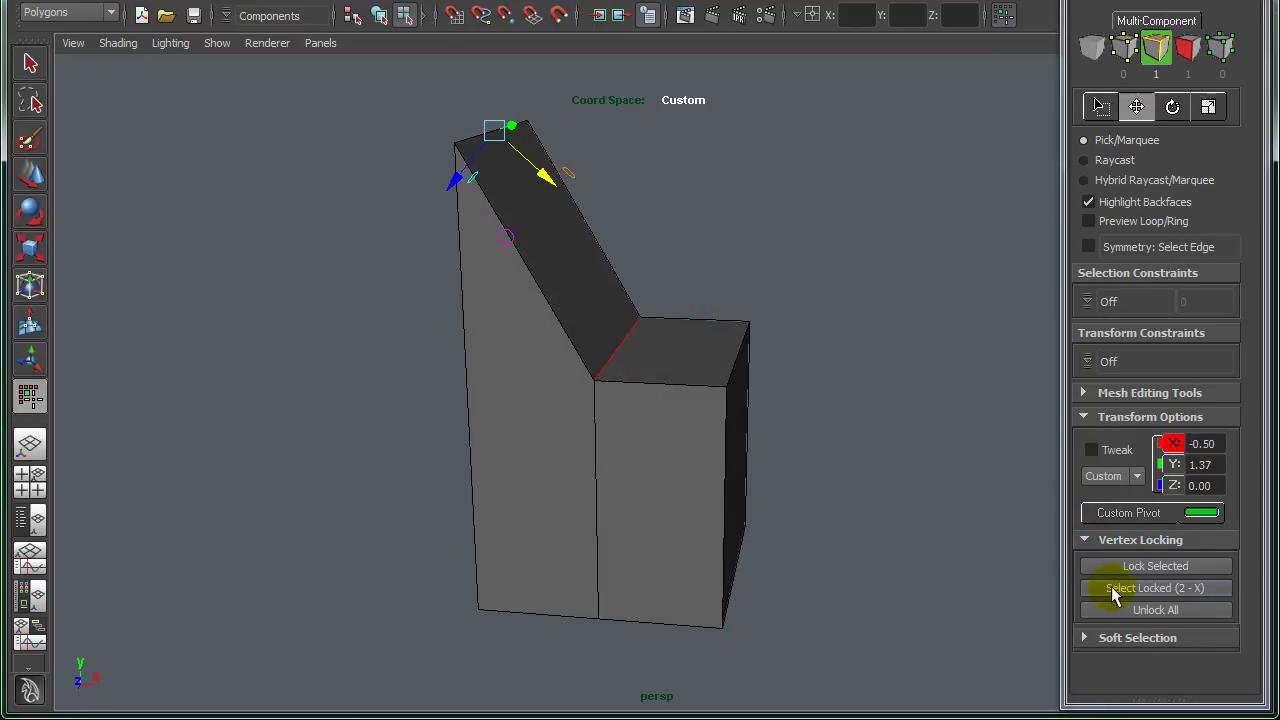
pyautogui.click(1110, 476)
pyautogui.click(1107, 500)
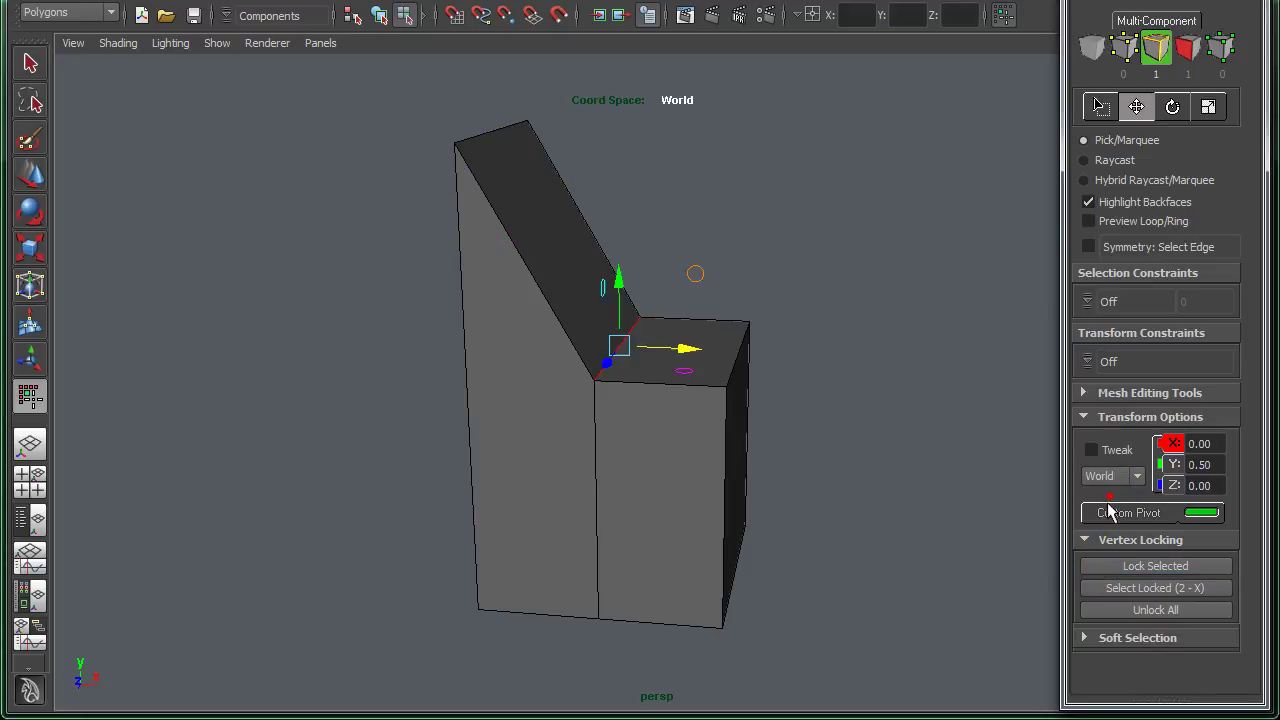
pyautogui.click(1140, 566)
# Try moving the locked edge along X and in the XY plane to test the vertex lock
pyautogui.keyDown('alt'); pyautogui.moveTo(645, 378); pyautogui.dragTo(660, 370); pyautogui.keyUp('alt')
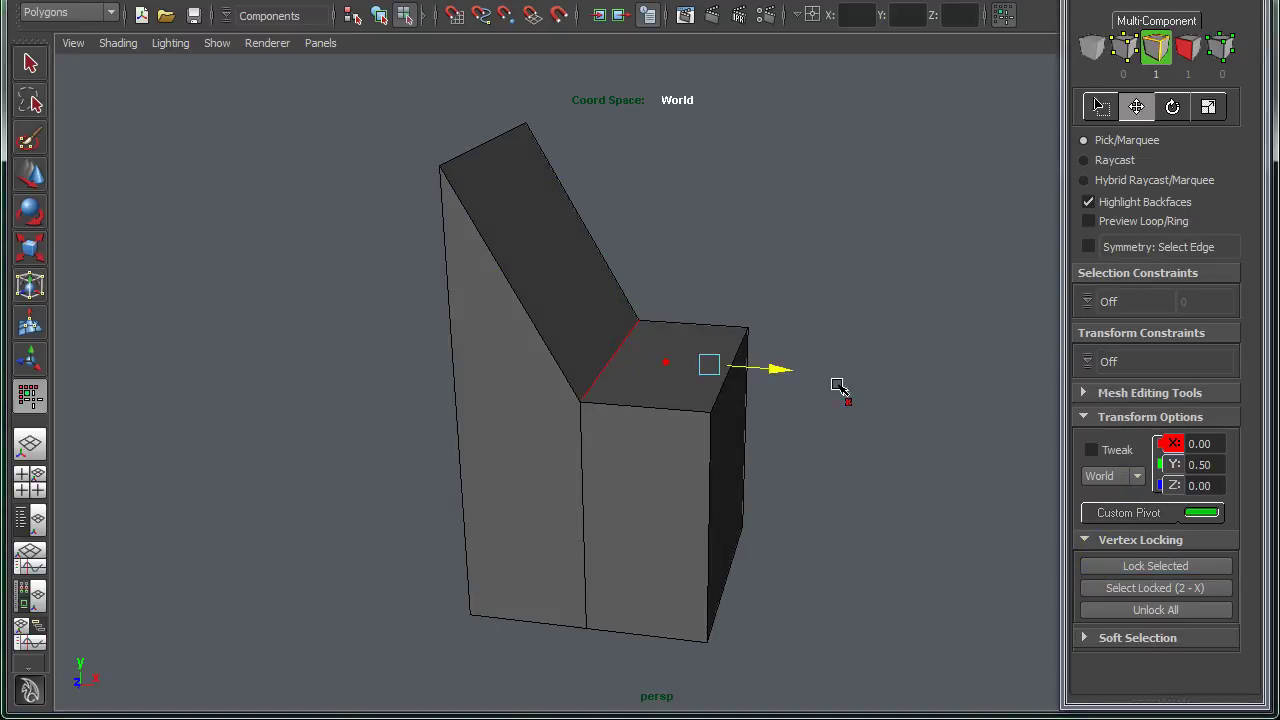
pyautogui.moveTo(541, 347); pyautogui.dragTo(763, 392)
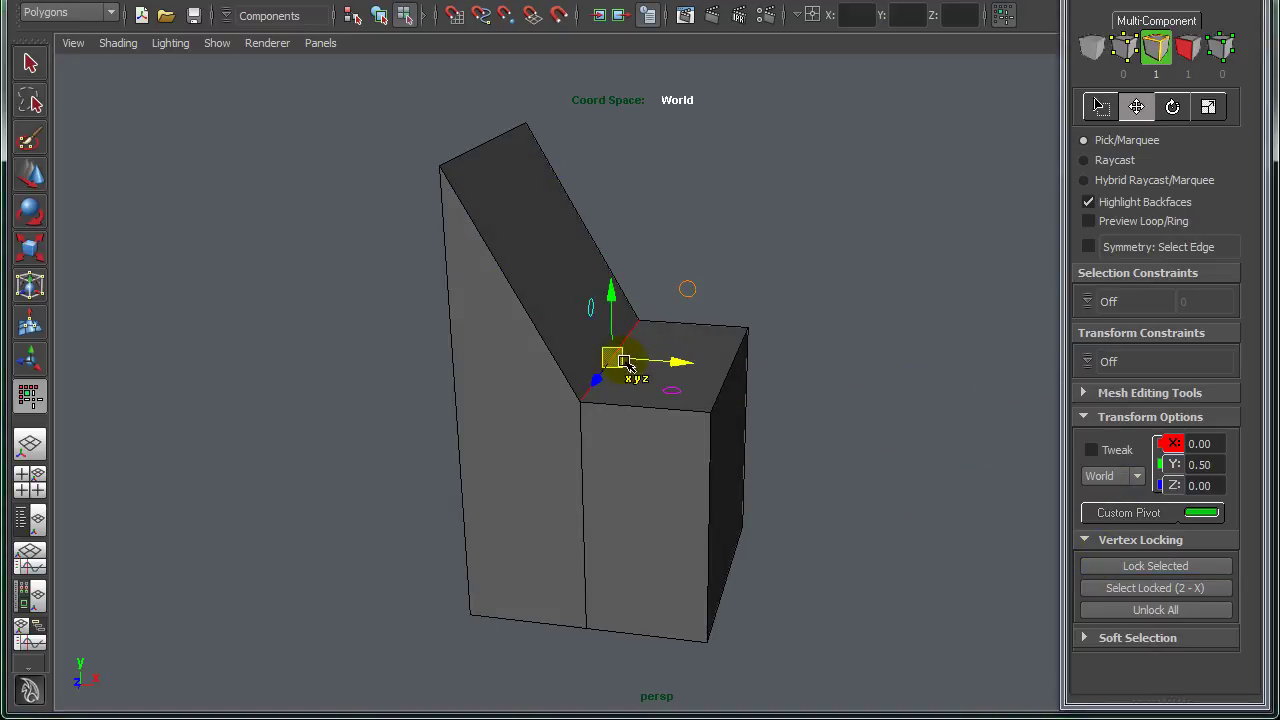
pyautogui.moveTo(689, 297)
pyautogui.mouseDown(button='middle')
pyautogui.moveTo(700, 286)
pyautogui.moveTo(766, 300)
pyautogui.moveTo(900, 180)
pyautogui.moveTo(713, 262)
pyautogui.moveTo(814, 320)
pyautogui.moveTo(986, 286)
pyautogui.moveTo(806, 296)
pyautogui.mouseUp(button='middle')
pyautogui.keyDown('alt'); pyautogui.moveTo(749, 429); pyautogui.dragTo(706, 426); pyautogui.keyUp('alt')
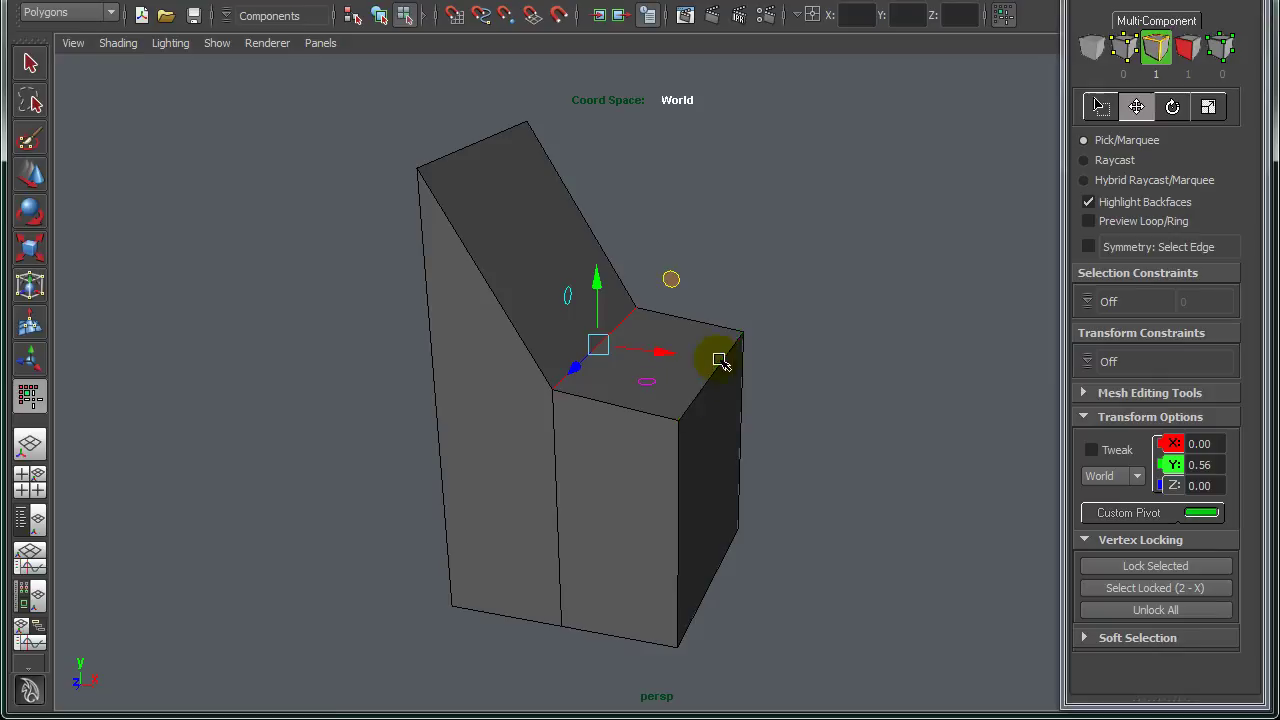
pyautogui.moveTo(1023, 457); pyautogui.dragTo(991, 449, button='middle')
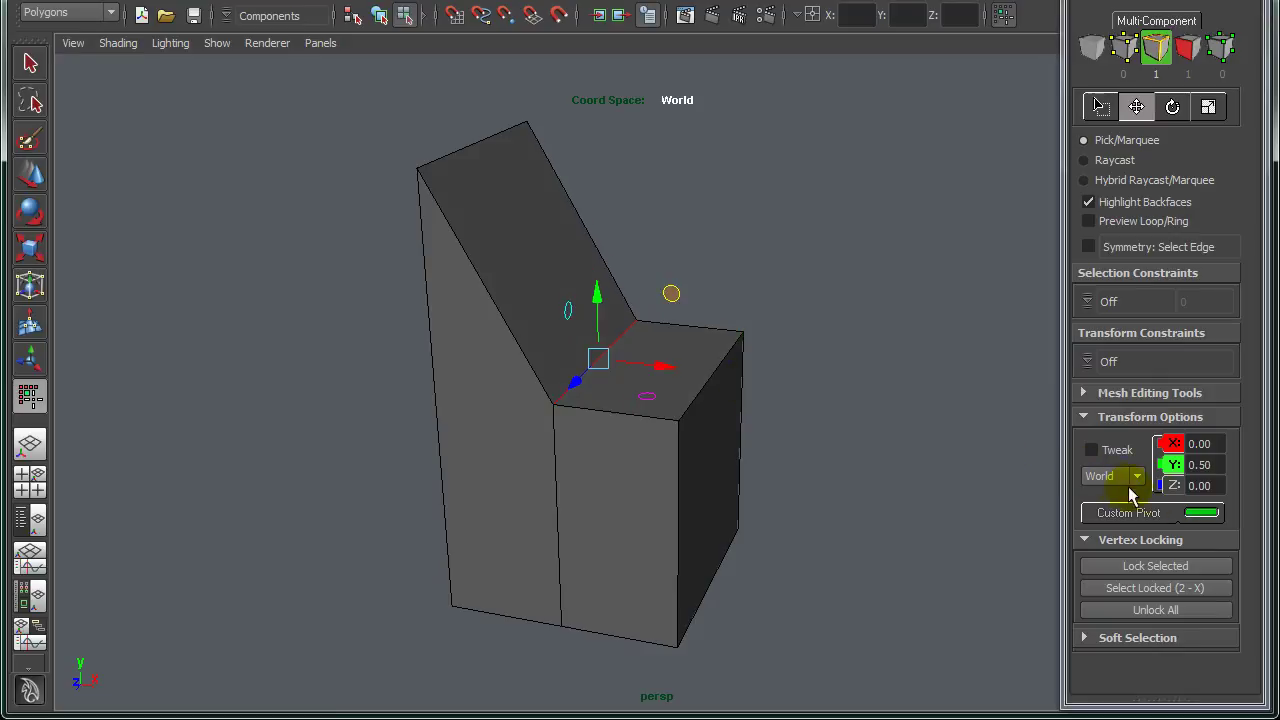
# Set the coordinate space to Custom and scale the X-locked edge along Z to flatten it onto the slope between the block's top and front edges
pyautogui.click(1120, 477)
pyautogui.click(1103, 533)
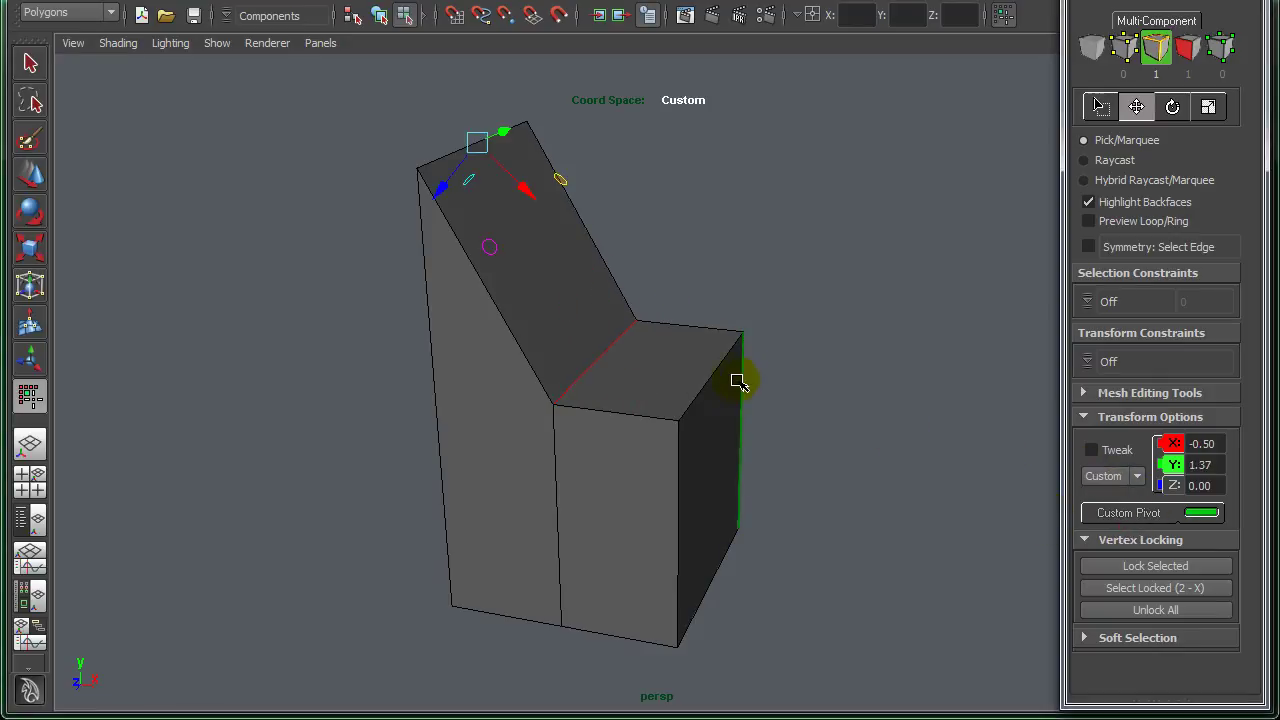
pyautogui.keyDown('alt'); pyautogui.moveTo(485, 363); pyautogui.dragTo(523, 336); pyautogui.keyUp('alt')
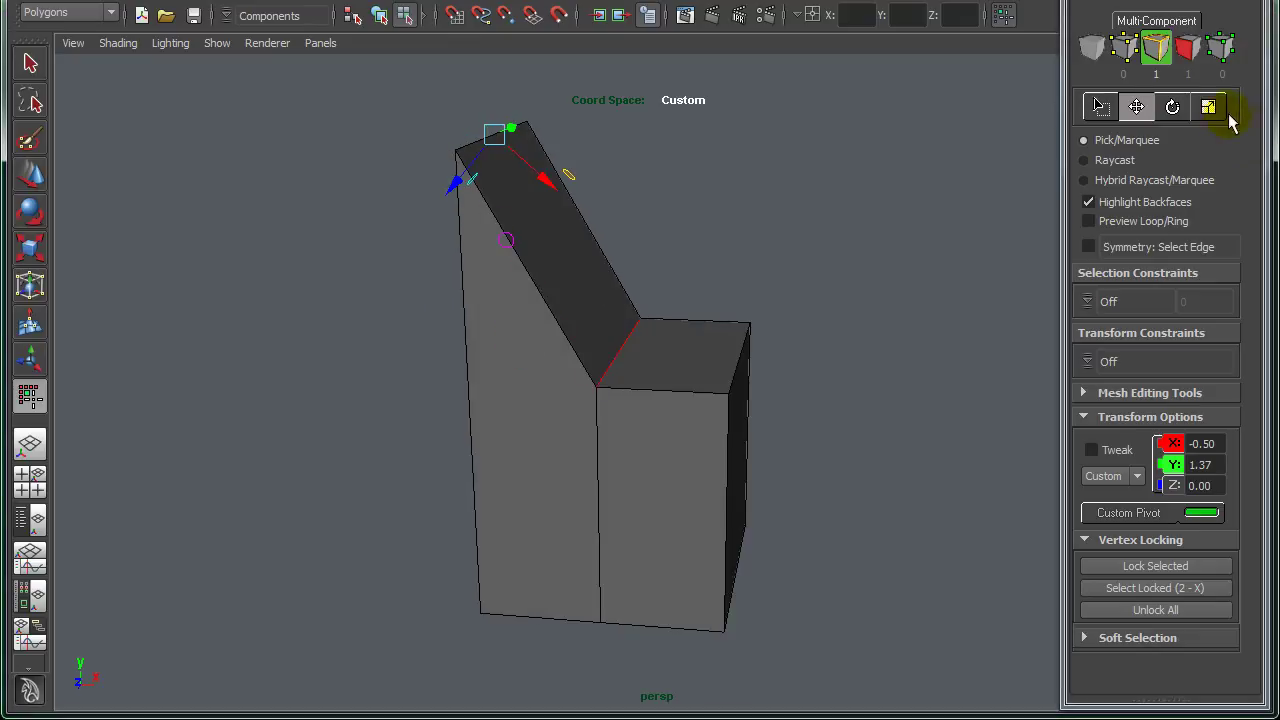
pyautogui.click(1208, 106)
pyautogui.keyDown('alt'); pyautogui.moveTo(447, 234); pyautogui.dragTo(642, 223); pyautogui.keyUp('alt')
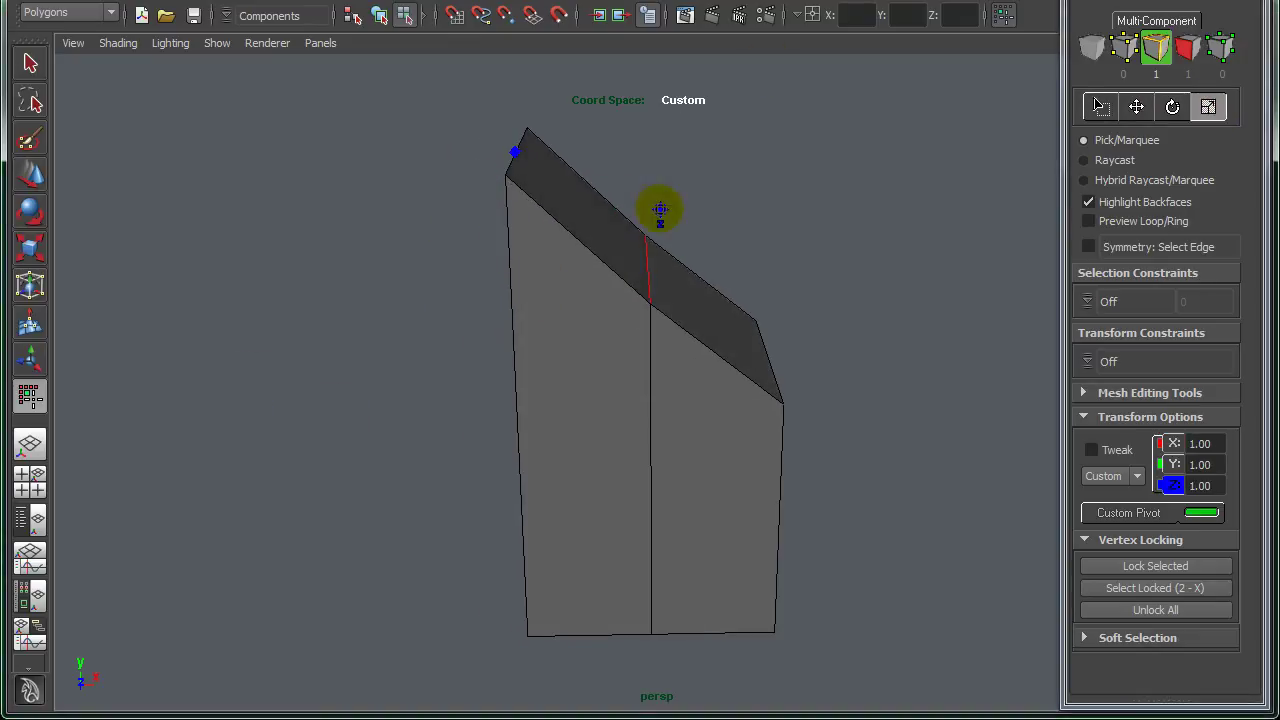
pyautogui.keyDown('alt'); pyautogui.moveTo(537, 434); pyautogui.dragTo(355, 450); pyautogui.keyUp('alt')
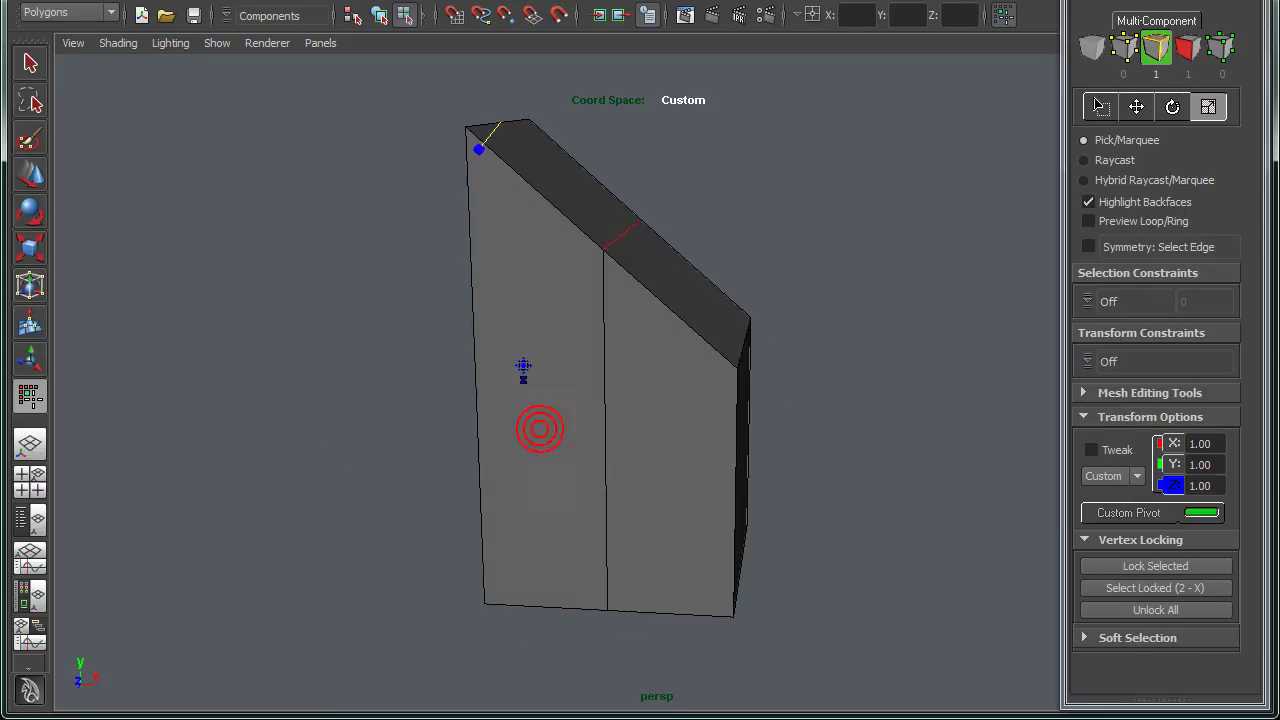
pyautogui.keyDown('alt'); pyautogui.moveTo(514, 432); pyautogui.dragTo(543, 426); pyautogui.keyUp('alt')
pyautogui.keyDown('alt'); pyautogui.moveTo(543, 426); pyautogui.dragTo(500, 466, button='middle'); pyautogui.keyUp('alt')
pyautogui.keyDown('alt'); pyautogui.moveTo(500, 449); pyautogui.dragTo(529, 449, button='right'); pyautogui.keyUp('alt')
pyautogui.keyDown('alt'); pyautogui.moveTo(558, 218); pyautogui.dragTo(543, 434); pyautogui.keyUp('alt')
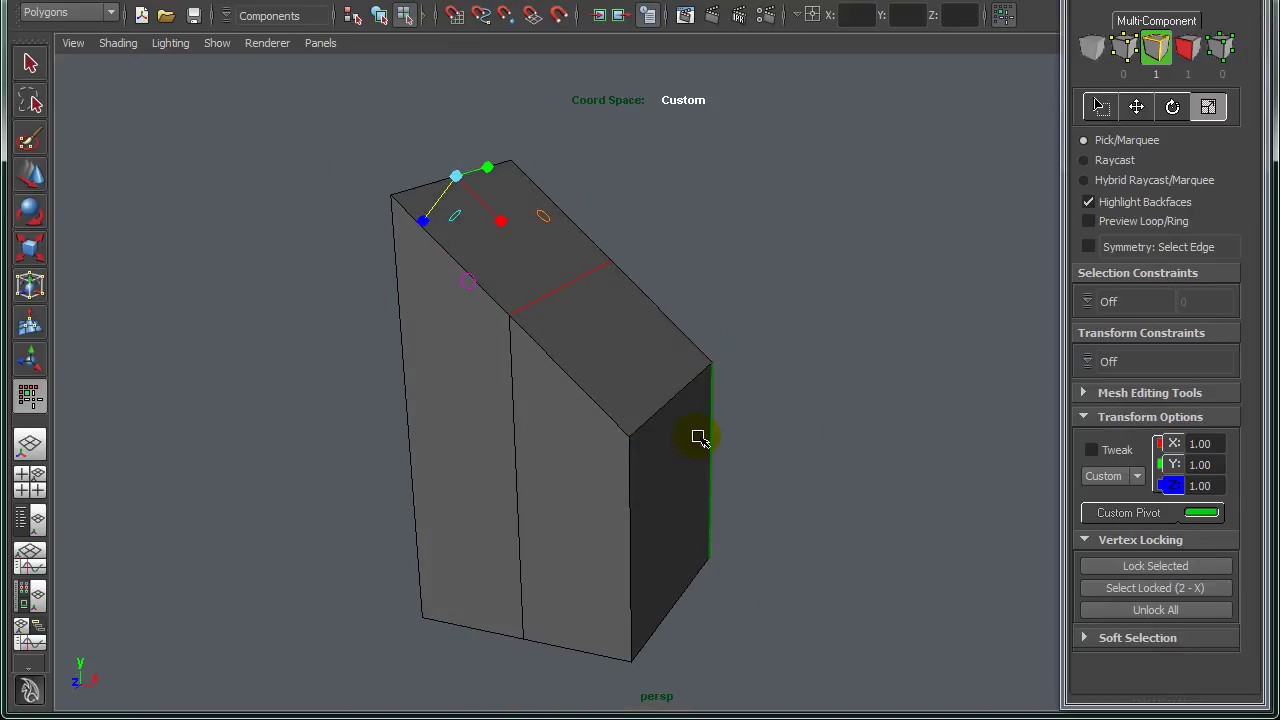
# Switch component selection to Multi-Component mode and activate the Move tool in Custom space
pyautogui.moveTo(623, 470); pyautogui.dragTo(838, 345, button='right')
pyautogui.keyDown('alt'); pyautogui.moveTo(600, 522); pyautogui.dragTo(646, 471); pyautogui.keyUp('alt')
pyautogui.click(1136, 105)
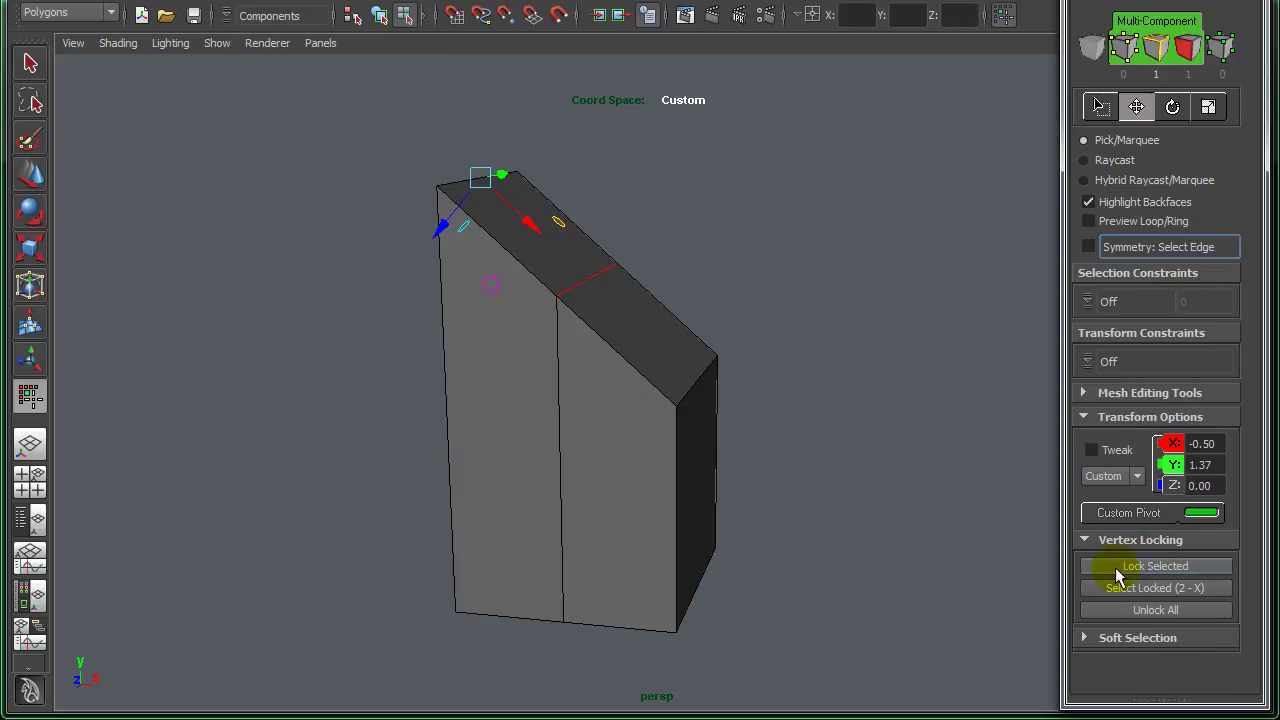
pyautogui.keyDown('alt'); pyautogui.moveTo(566, 403); pyautogui.dragTo(552, 416); pyautogui.keyUp('alt')
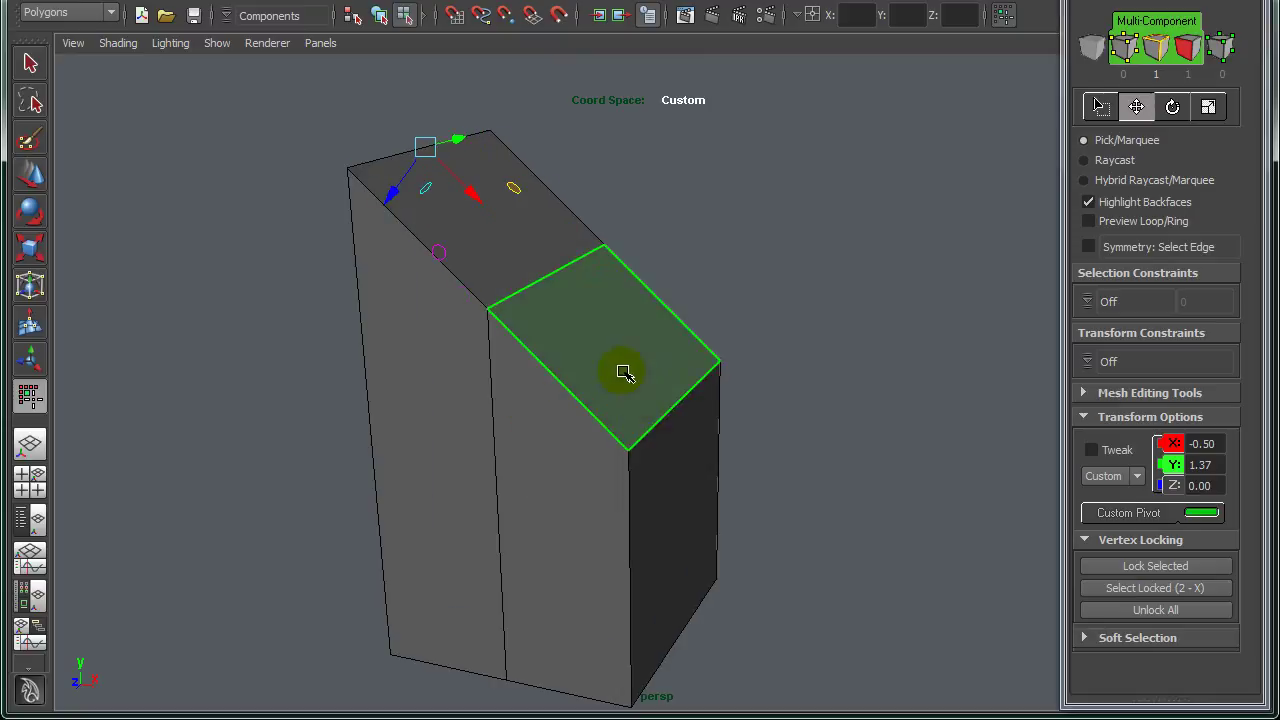